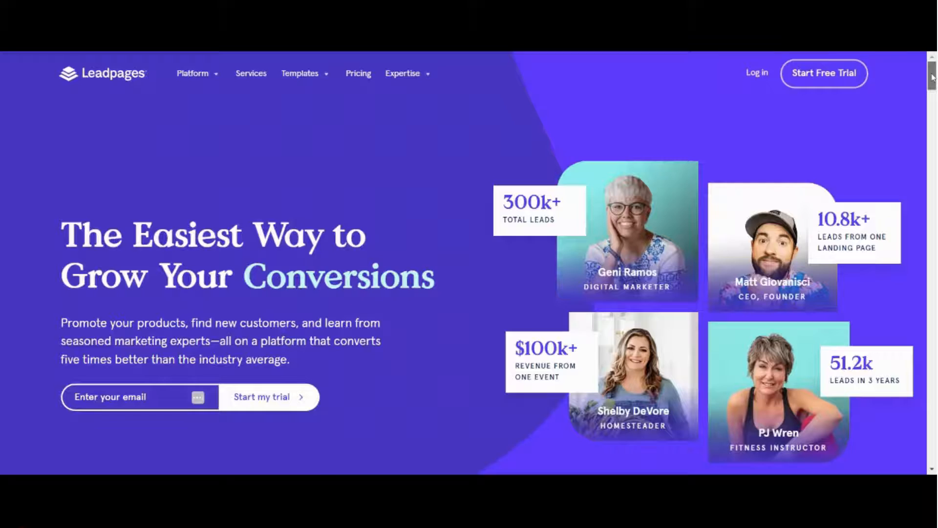
Open the Leadpages pricing page, highlight the "Free for 14 Days" offer, and switch the plan prices to monthly billing.
{"action": "mouse_move", "coordinate": [933, 77]}
{"action": "left_mouse_down"}
{"action": "mouse_move", "coordinate": [933, 115]}
{"action": "mouse_move", "coordinate": [934, 60]}
{"action": "left_mouse_up"}
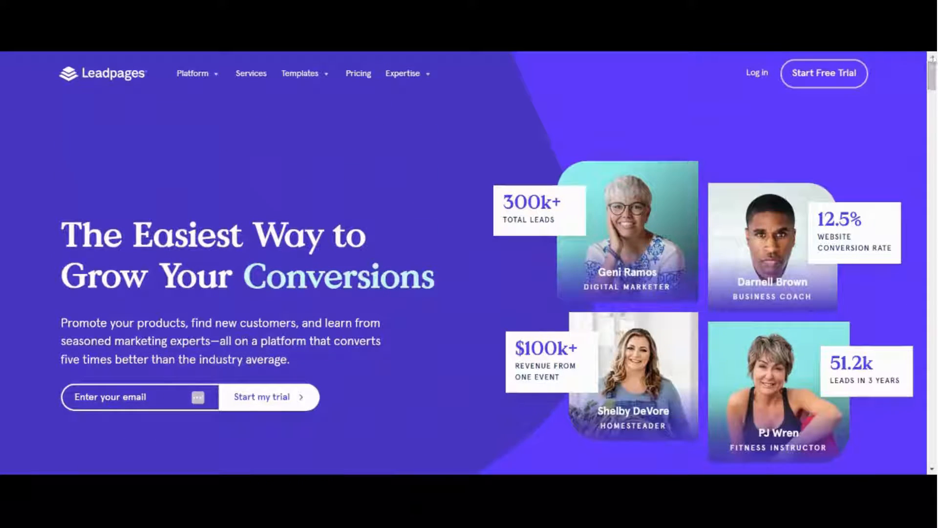
{"action": "left_click", "coordinate": [355, 77]}
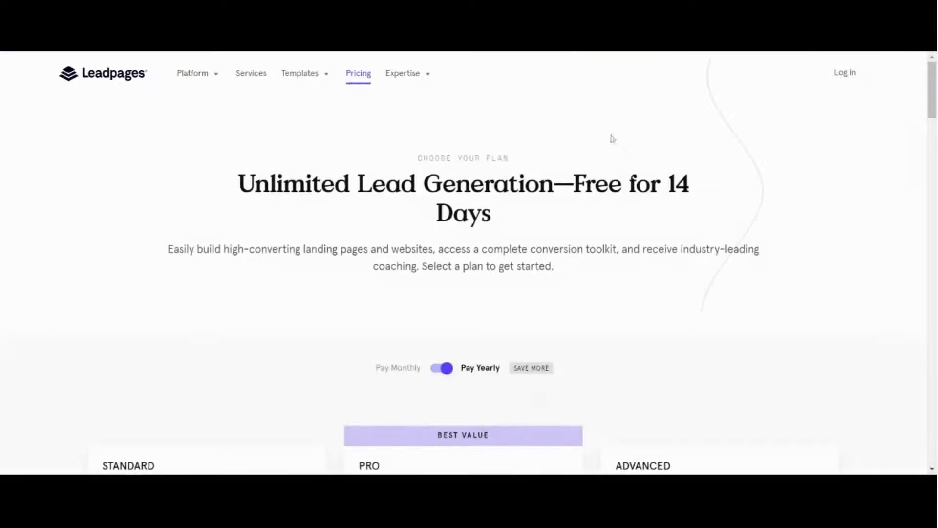
{"action": "left_click_drag", "start_coordinate": [572, 191], "coordinate": [577, 213]}
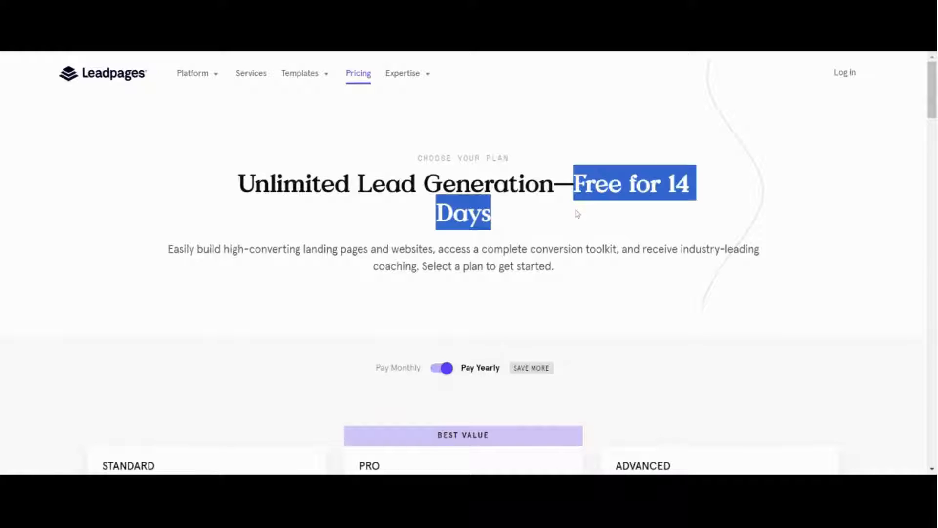
{"action": "left_click", "coordinate": [767, 197]}
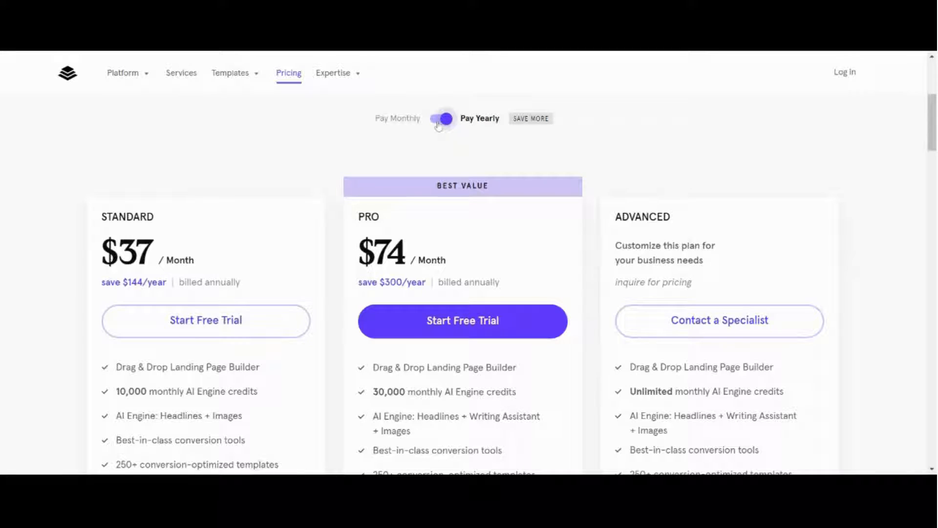
{"action": "left_click", "coordinate": [440, 120]}
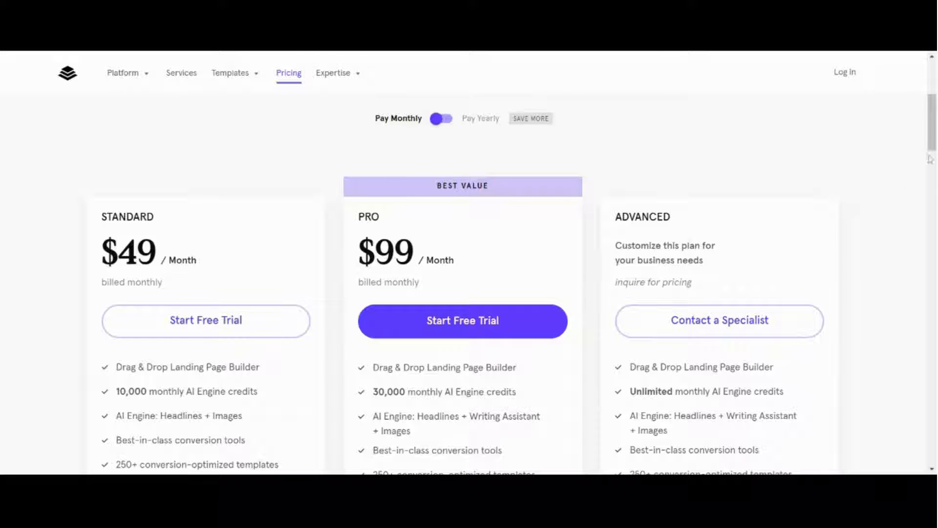
Compare the features included in the Standard, Pro and Advanced plans, including custom domains, integrations and e-commerce.
{"action": "scroll", "coordinate": [934, 147], "scroll_direction": "down", "scroll_amount": 3}
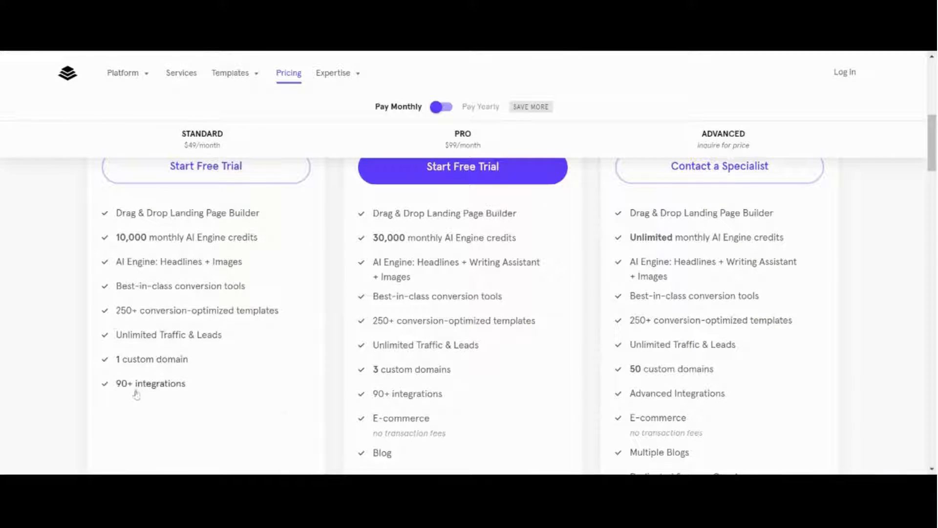
{"action": "mouse_move", "coordinate": [123, 361]}
{"action": "mouse_move", "coordinate": [932, 137]}
{"action": "left_mouse_down"}
{"action": "mouse_move", "coordinate": [935, 410]}
{"action": "mouse_move", "coordinate": [935, 132]}
{"action": "left_mouse_up"}
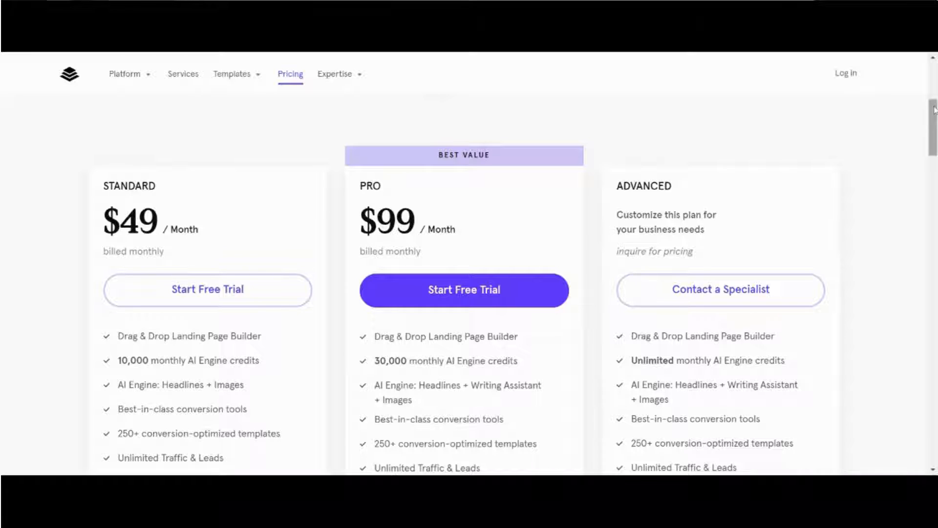
{"action": "left_click_drag", "start_coordinate": [934, 110], "coordinate": [934, 127]}
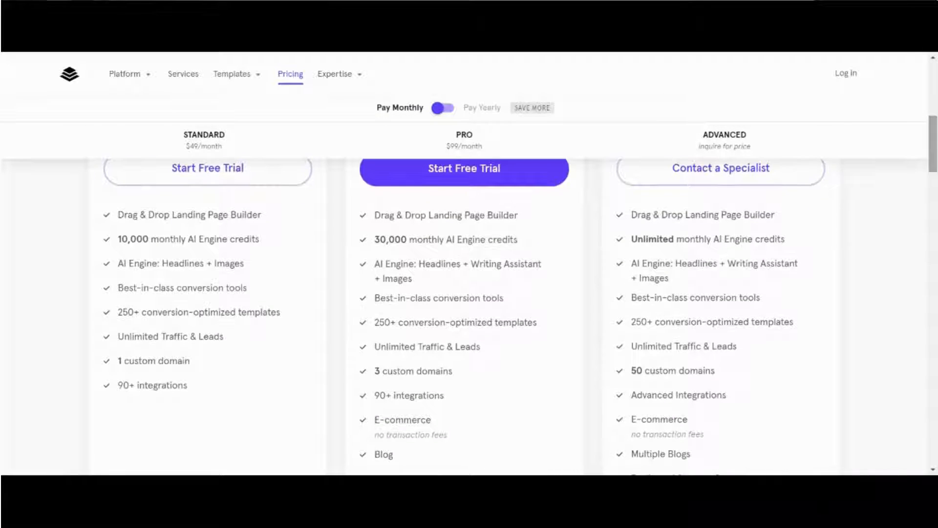
{"action": "mouse_move", "coordinate": [399, 424]}
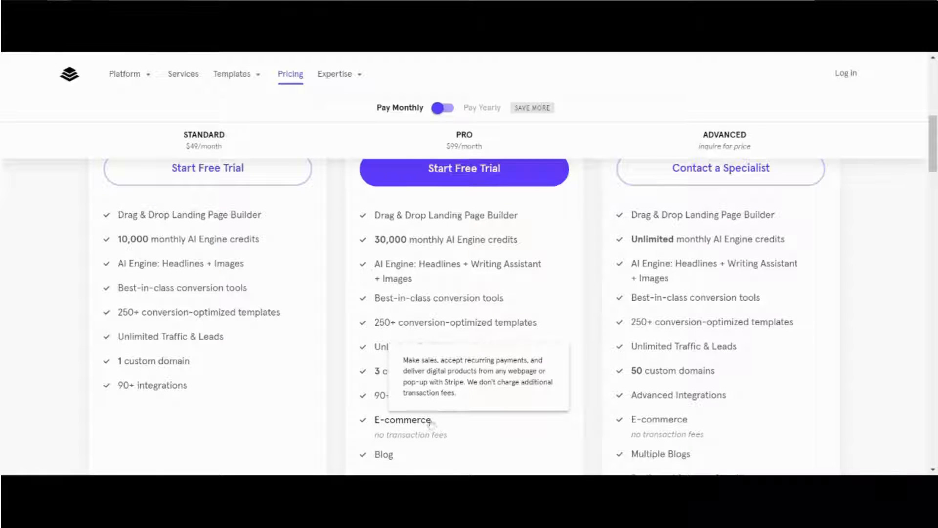
{"action": "mouse_move", "coordinate": [389, 372]}
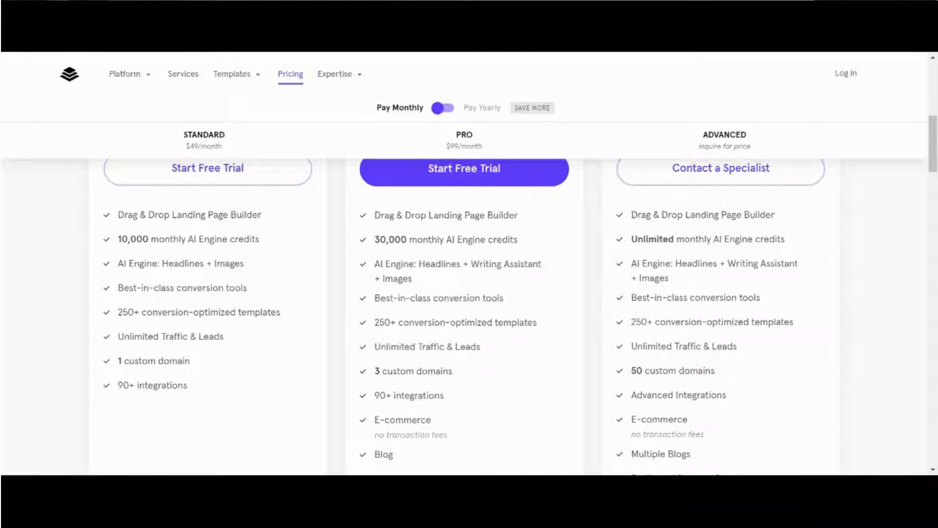
{"action": "mouse_move", "coordinate": [932, 156]}
{"action": "left_mouse_down"}
{"action": "mouse_move", "coordinate": [934, 178]}
{"action": "mouse_move", "coordinate": [935, 149]}
{"action": "mouse_move", "coordinate": [935, 158]}
{"action": "left_mouse_up"}
{"action": "mouse_move", "coordinate": [442, 375]}
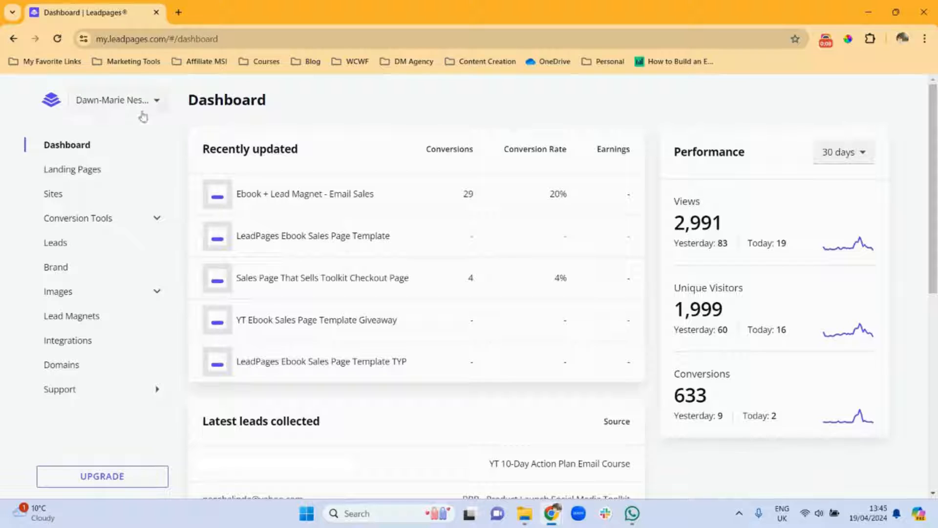
Look over the account's landing pages and sites lists, ending on the landing pages list.
{"action": "left_click", "coordinate": [62, 172]}
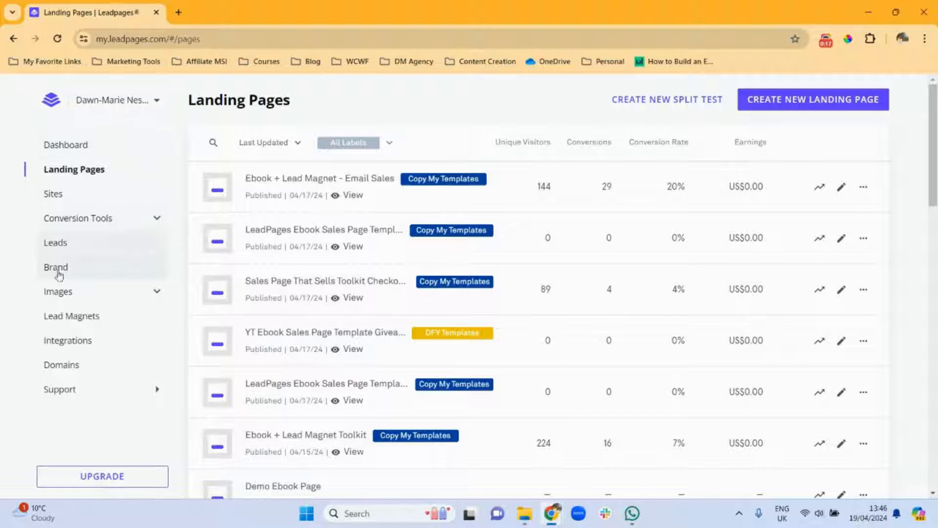
{"action": "left_click", "coordinate": [53, 195]}
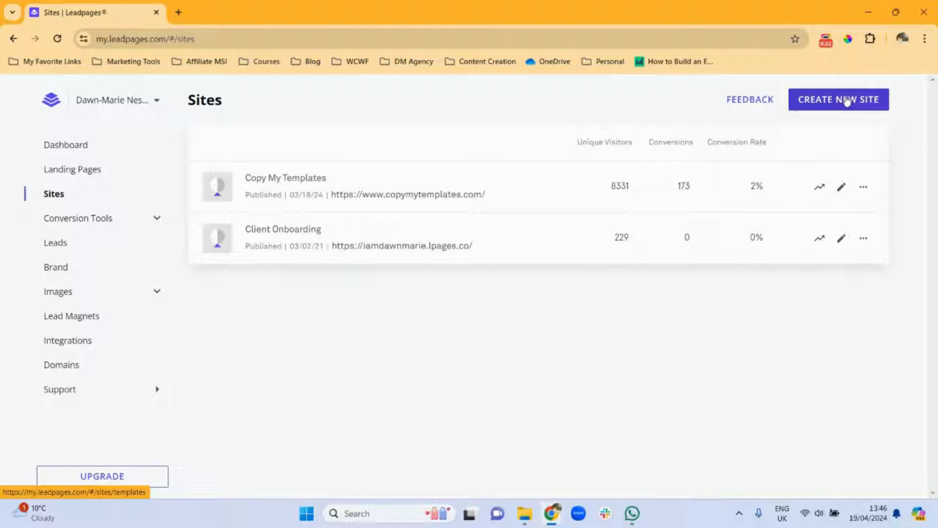
{"action": "left_click", "coordinate": [78, 172]}
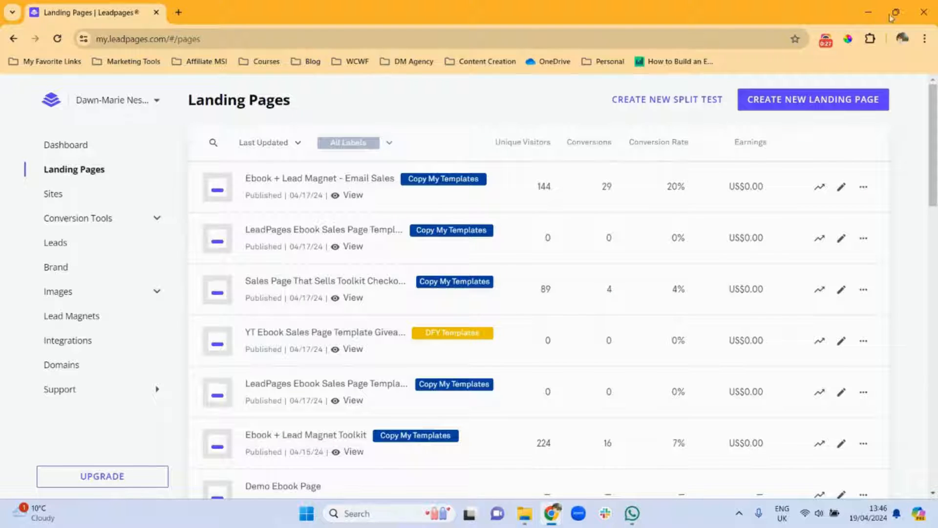
Start creating a new landing page and search the template gallery for "ebook".
{"action": "left_click", "coordinate": [810, 100]}
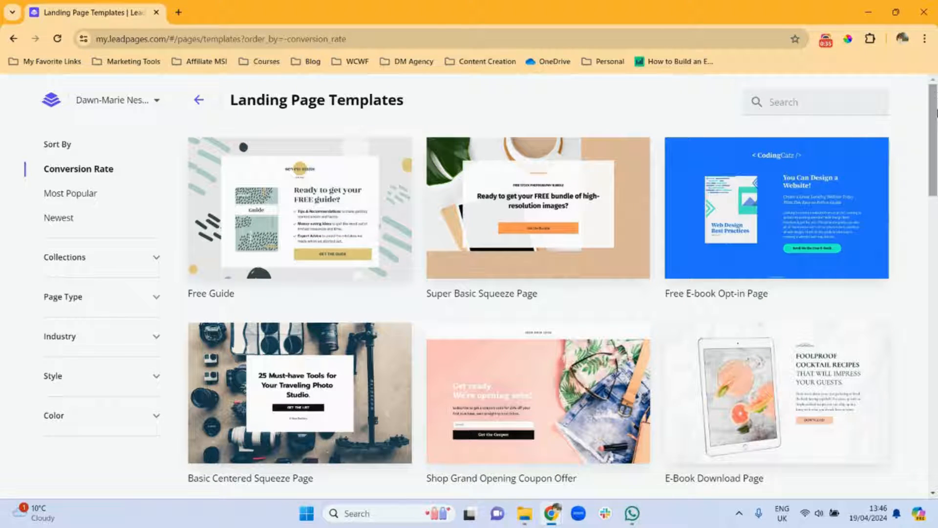
{"action": "left_click_drag", "start_coordinate": [936, 113], "coordinate": [932, 145]}
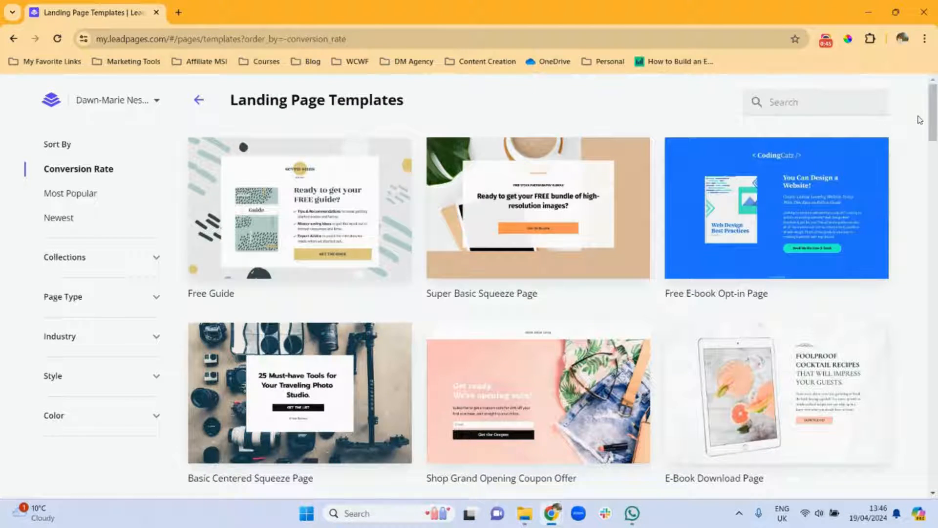
{"action": "mouse_move", "coordinate": [735, 147]}
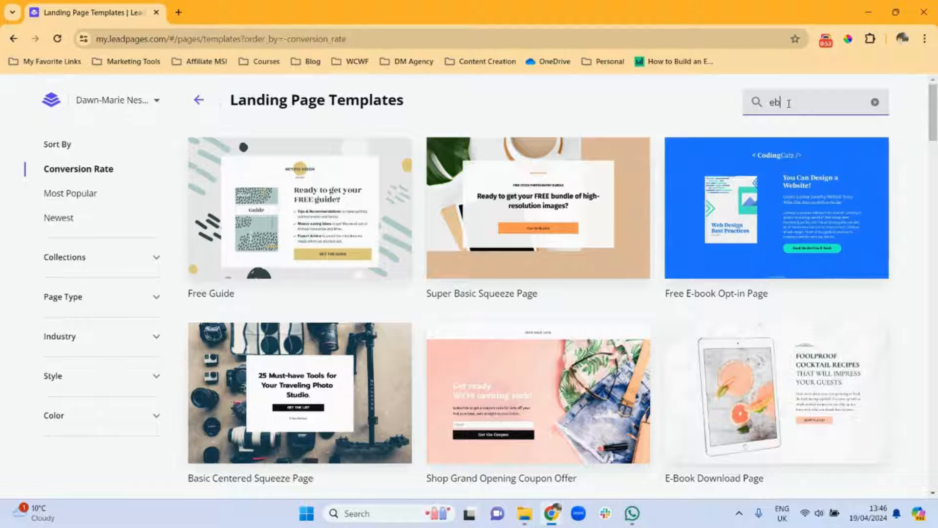
{"action": "type", "text": "ook"}
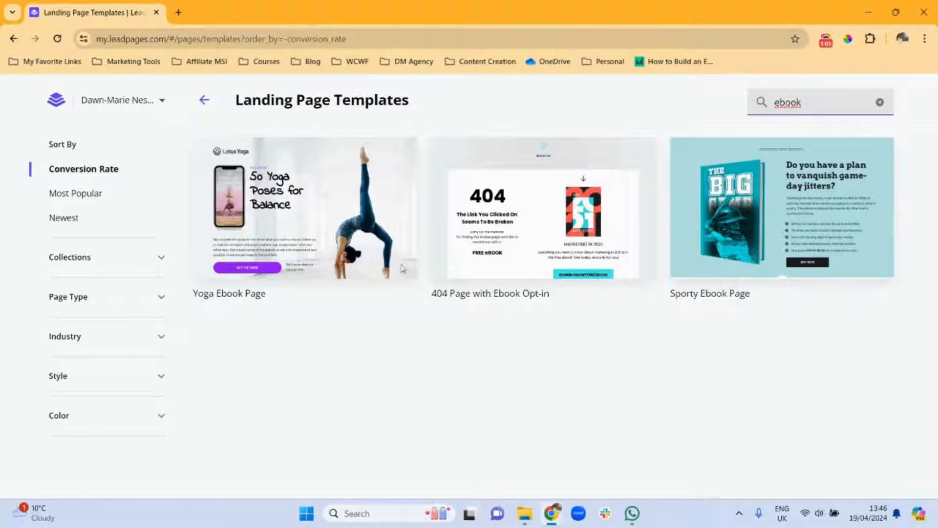
Preview the Yoga Ebook Page template from top to bottom and return to the template results.
{"action": "mouse_move", "coordinate": [712, 205]}
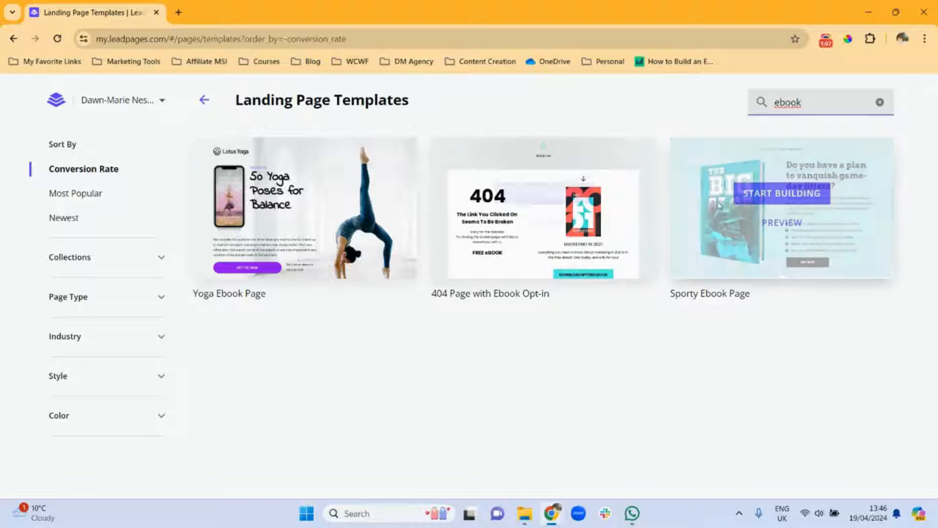
{"action": "mouse_move", "coordinate": [294, 225]}
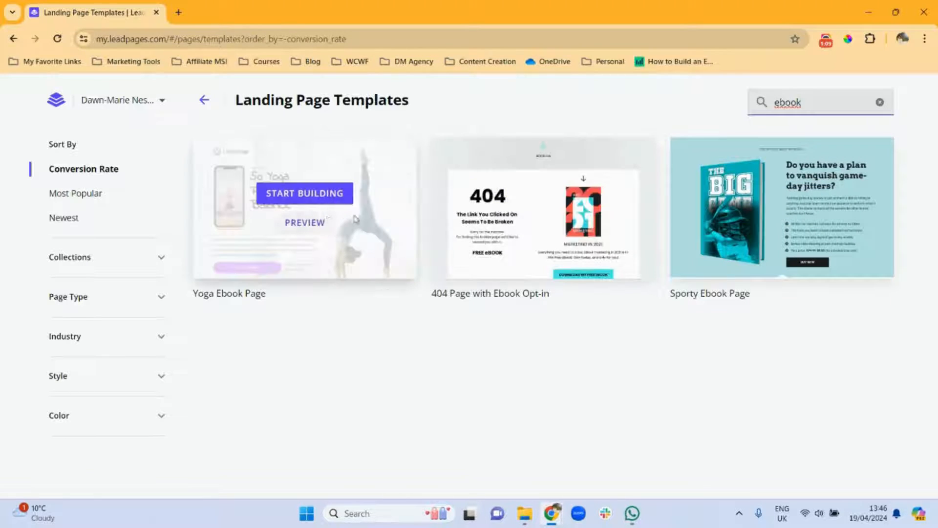
{"action": "left_click", "coordinate": [295, 226]}
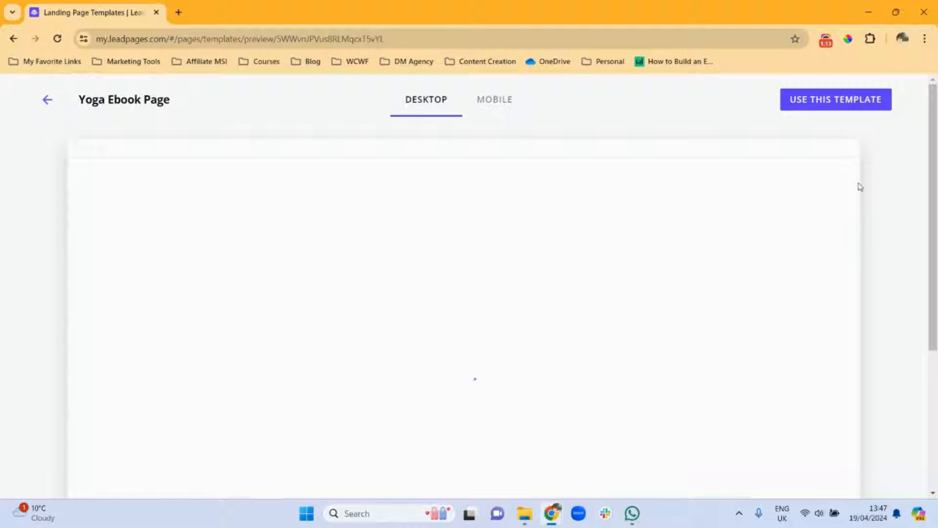
{"action": "left_click_drag", "start_coordinate": [859, 186], "coordinate": [859, 294]}
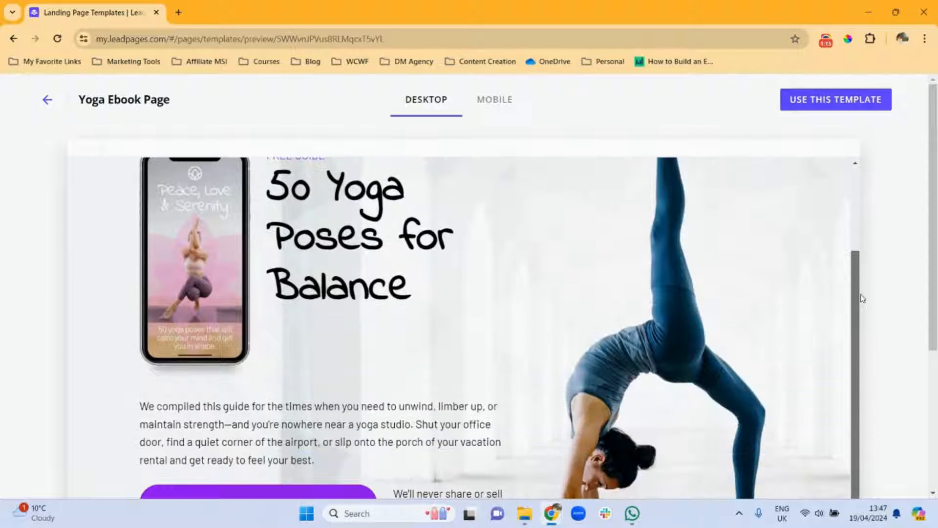
{"action": "left_click_drag", "start_coordinate": [934, 295], "coordinate": [933, 376]}
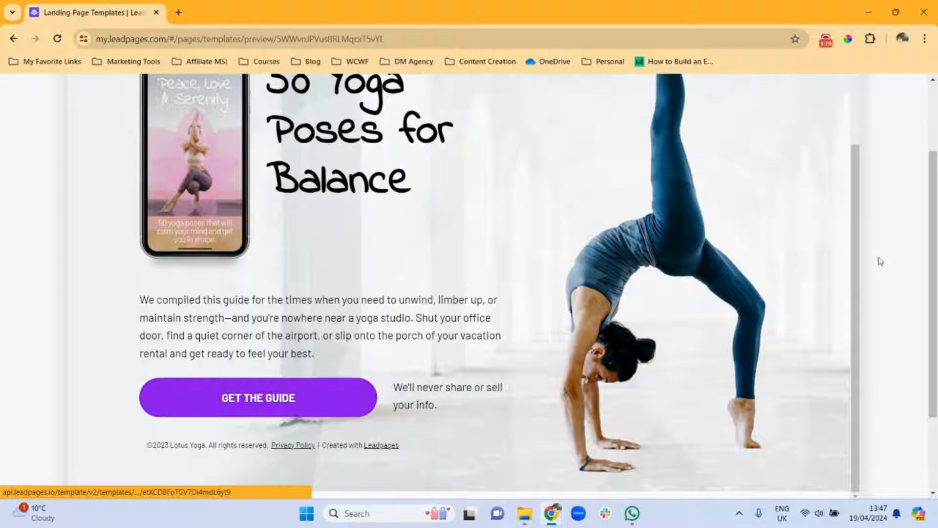
{"action": "left_click_drag", "start_coordinate": [860, 325], "coordinate": [848, 224]}
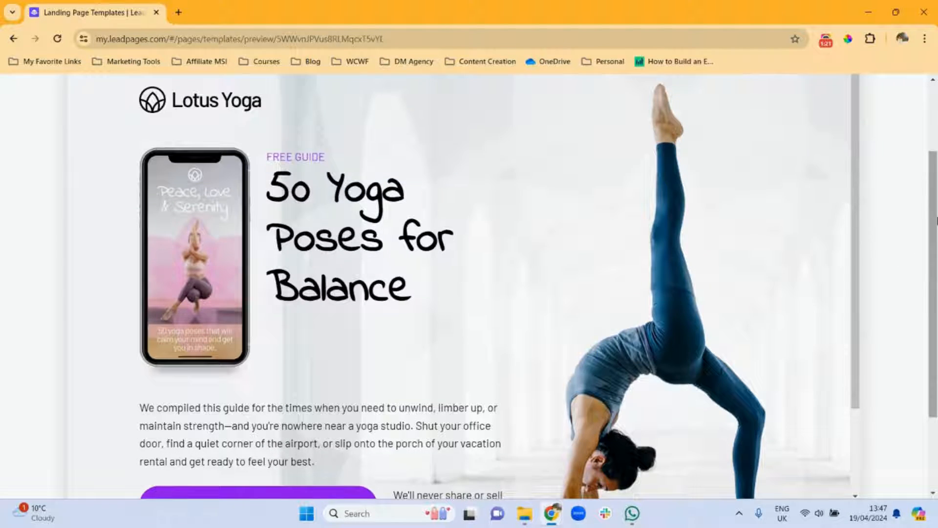
{"action": "left_click_drag", "start_coordinate": [934, 223], "coordinate": [920, 74]}
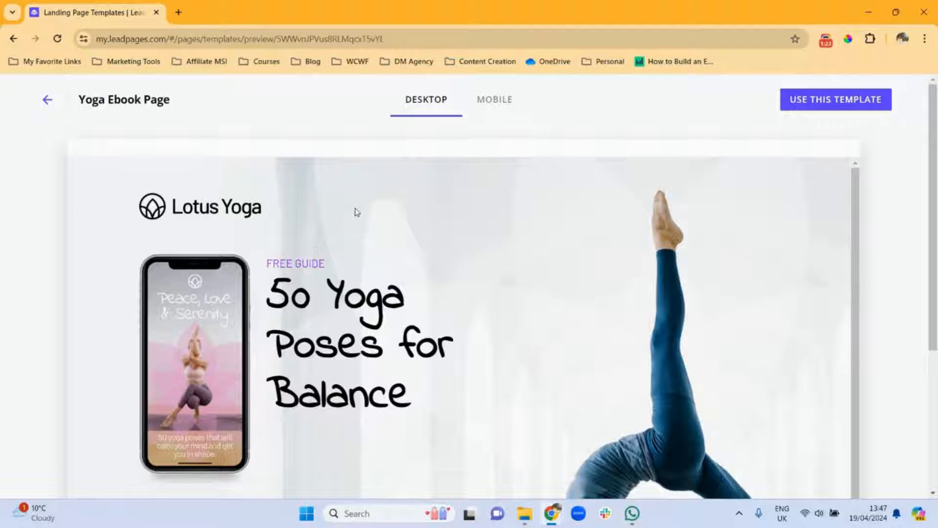
{"action": "left_click", "coordinate": [47, 100]}
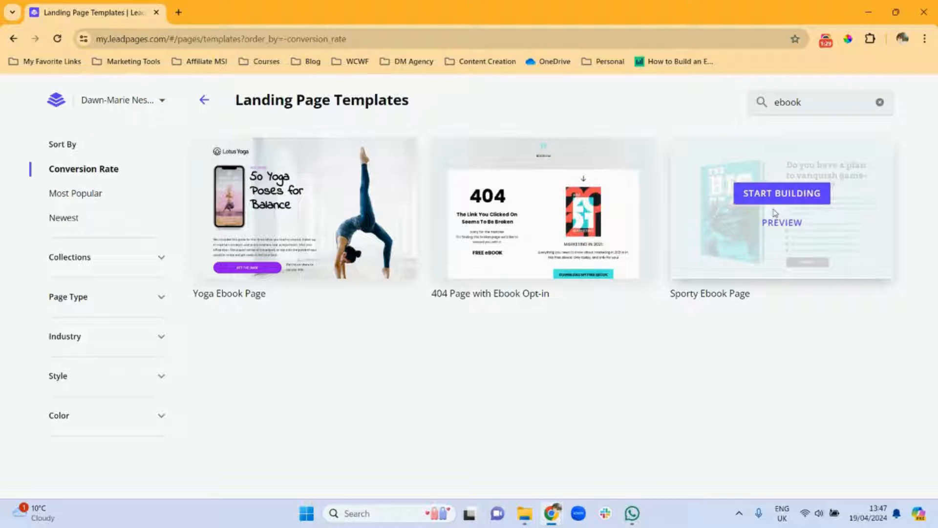
Preview the Sporty Ebook Page template, examine its offer and testimonials, and return to the template results.
{"action": "left_click", "coordinate": [776, 228]}
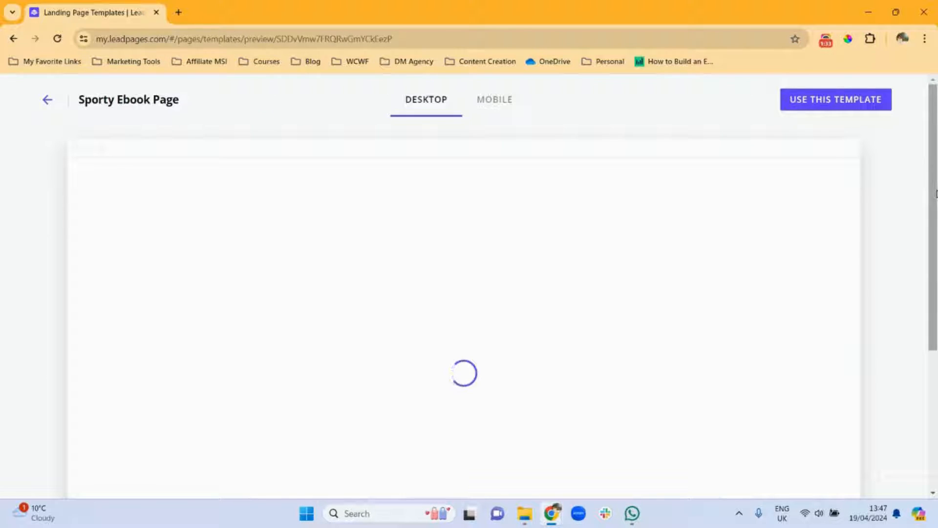
{"action": "scroll", "coordinate": [857, 264], "scroll_direction": "down", "scroll_amount": 3}
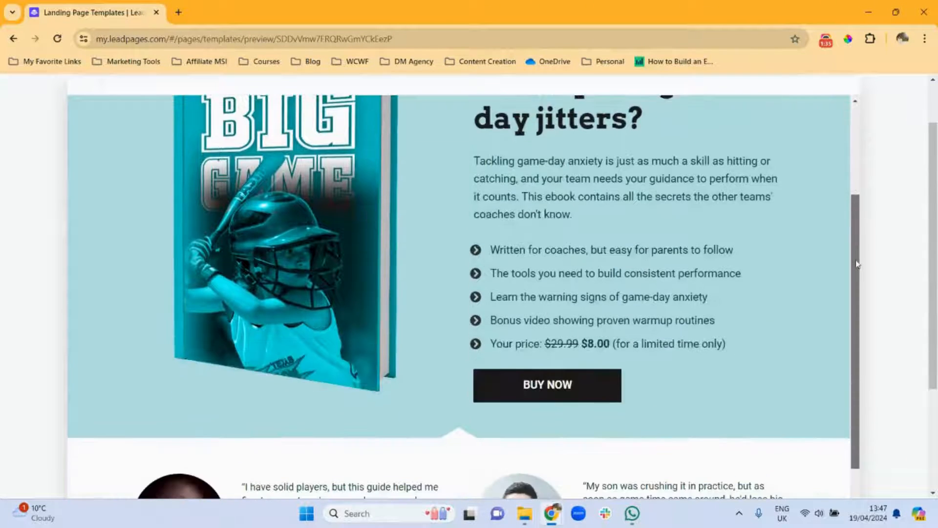
{"action": "scroll", "coordinate": [856, 264], "scroll_direction": "down", "scroll_amount": 2}
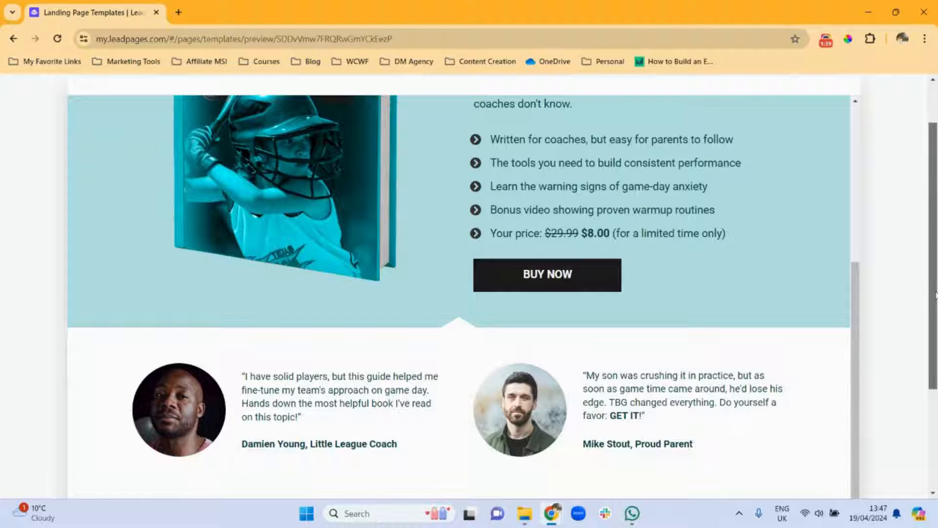
{"action": "scroll", "coordinate": [936, 295], "scroll_direction": "up", "scroll_amount": 1}
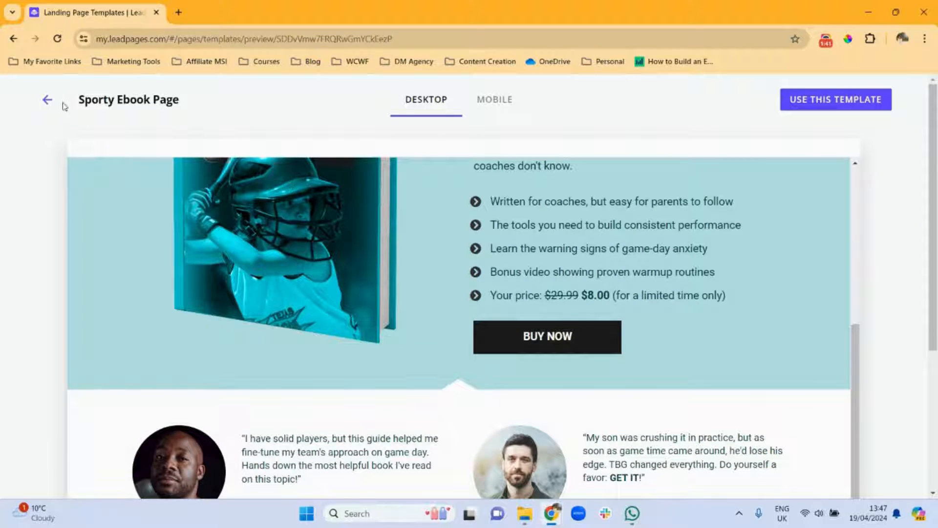
{"action": "left_click", "coordinate": [47, 99]}
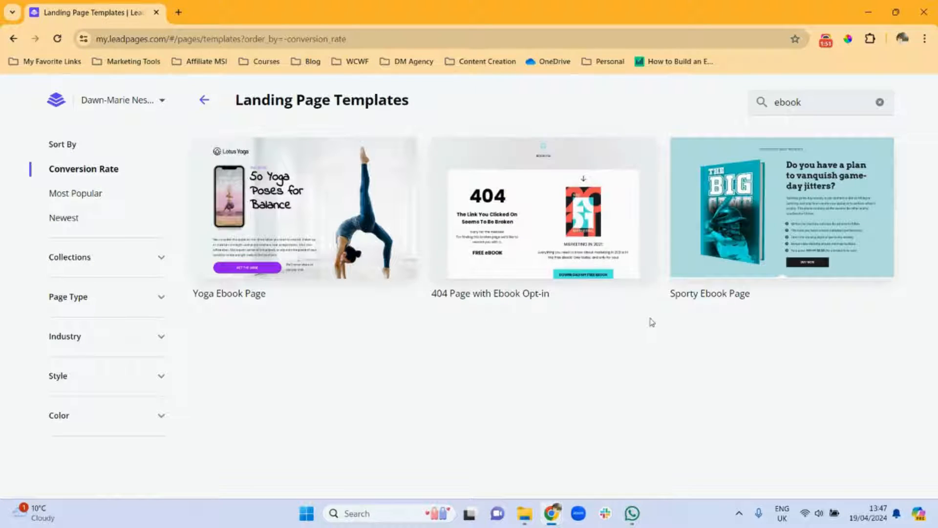
Change the template search to "e-book" and open the preview of the Modern E-book Sales Page template.
{"action": "left_click", "coordinate": [780, 104]}
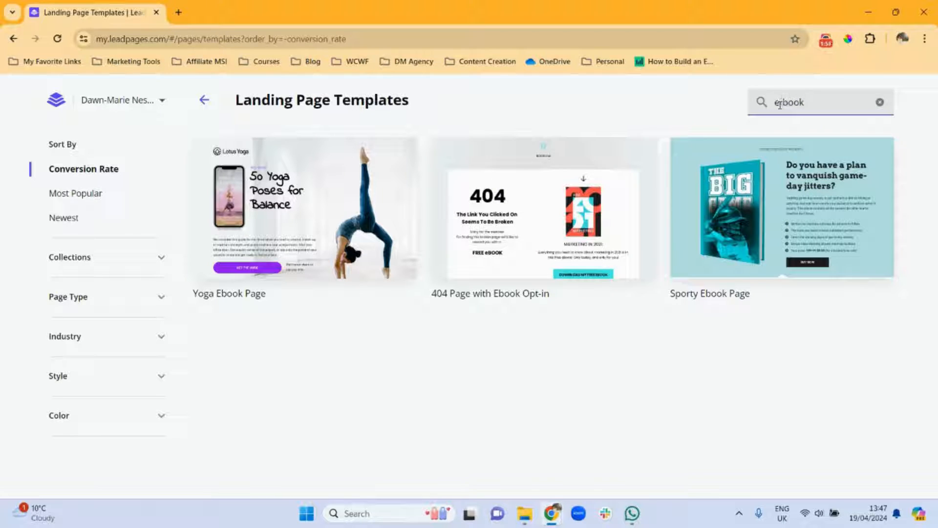
{"action": "type", "text": "-"}
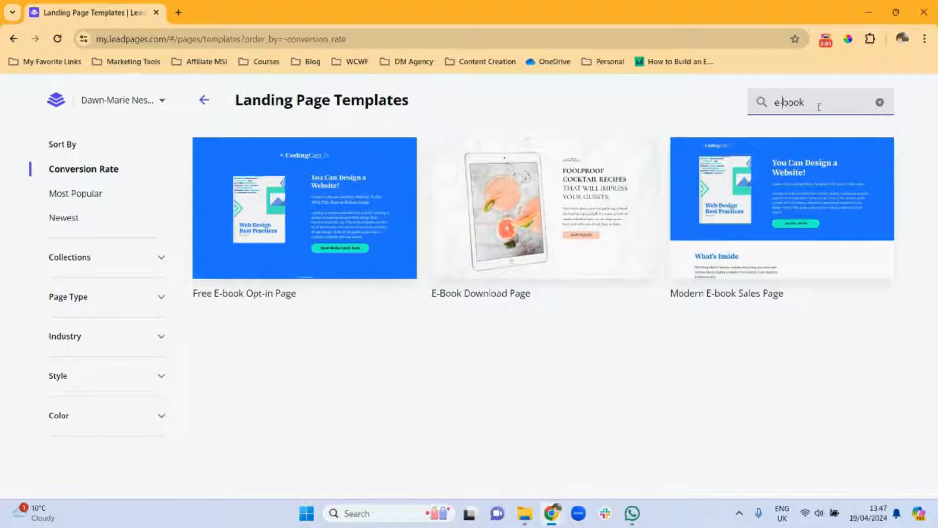
{"action": "mouse_move", "coordinate": [809, 193]}
{"action": "mouse_move", "coordinate": [562, 225]}
{"action": "mouse_move", "coordinate": [756, 250]}
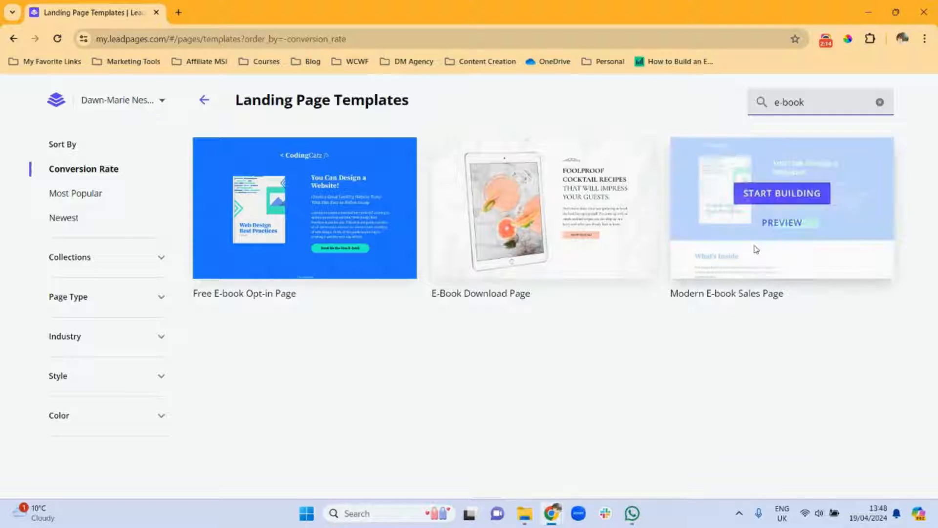
{"action": "left_click", "coordinate": [780, 228]}
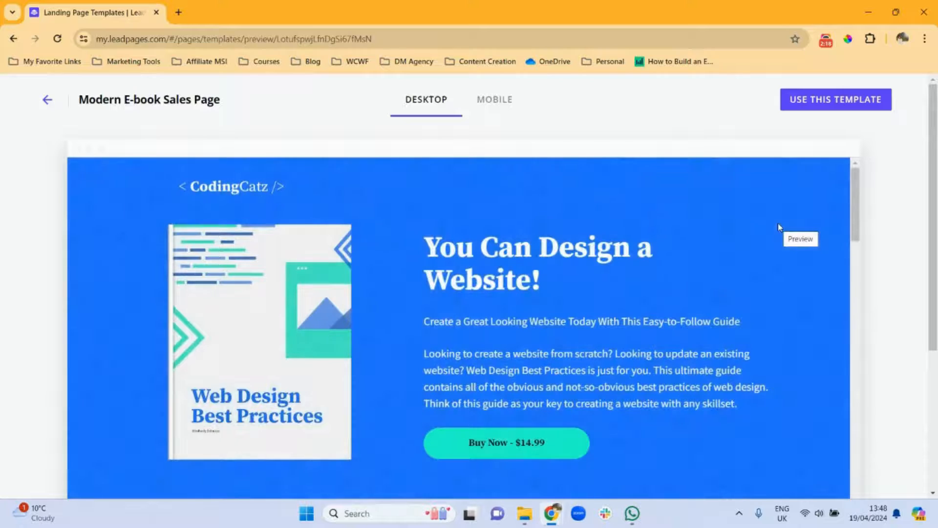
Look through the Modern E-book Sales Page preview and the sample ebook sales page layout.
{"action": "left_click_drag", "start_coordinate": [856, 236], "coordinate": [839, 208]}
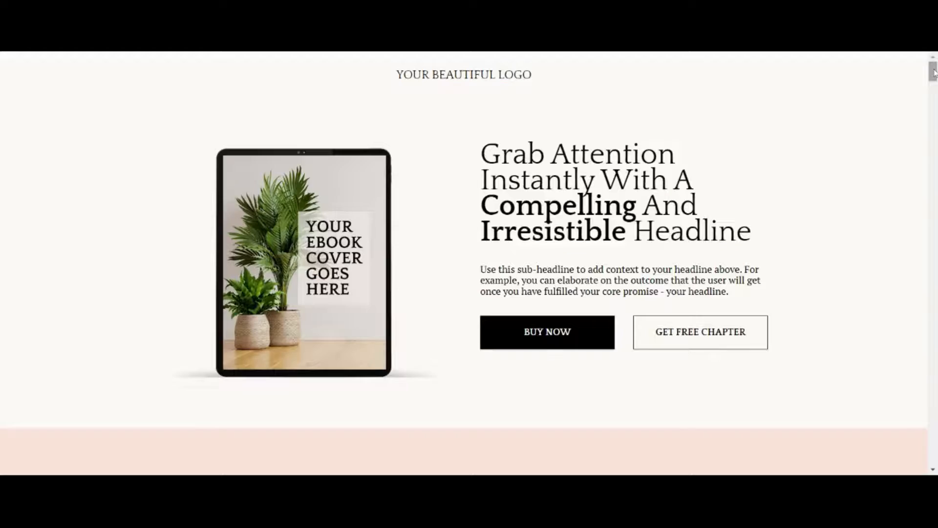
{"action": "left_click_drag", "start_coordinate": [934, 72], "coordinate": [934, 409]}
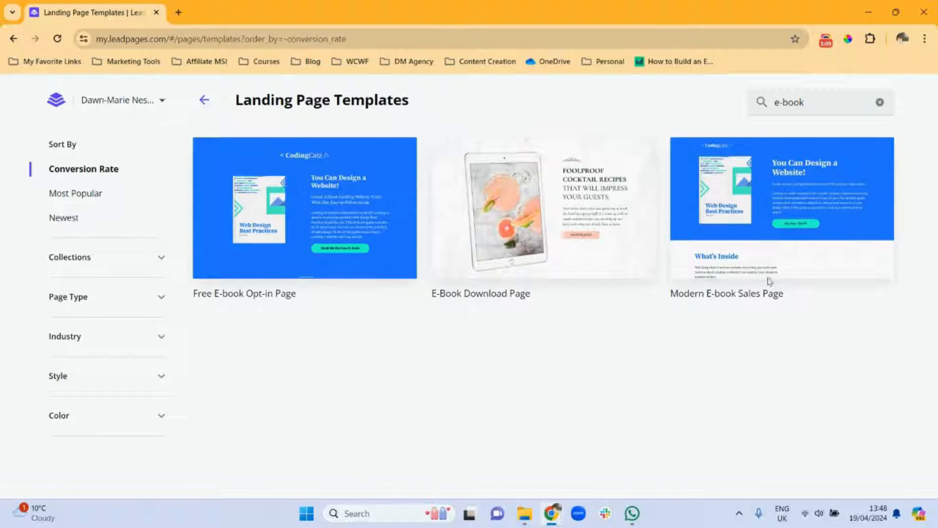
Start building from the Modern E-book Sales Page template and name the page "Demo Ebook Page V1".
{"action": "mouse_move", "coordinate": [757, 263]}
{"action": "mouse_move", "coordinate": [723, 225]}
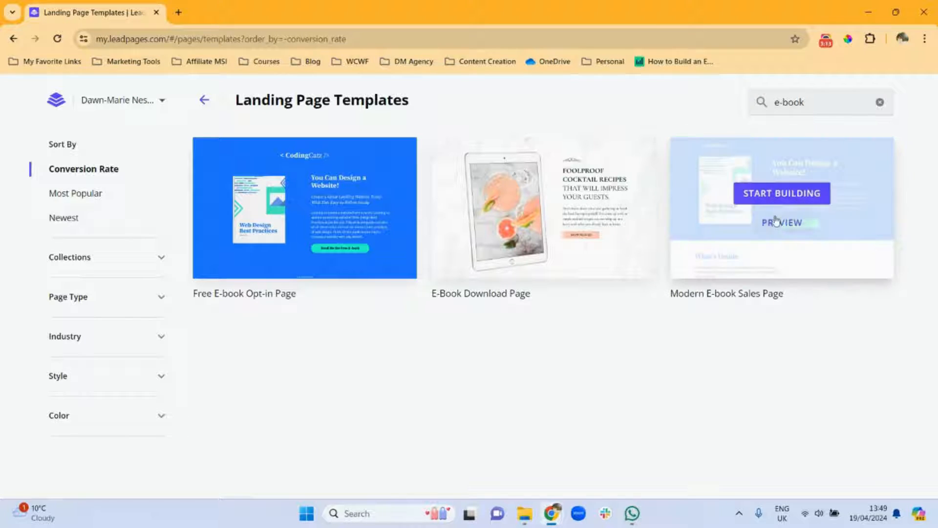
{"action": "left_click", "coordinate": [768, 196]}
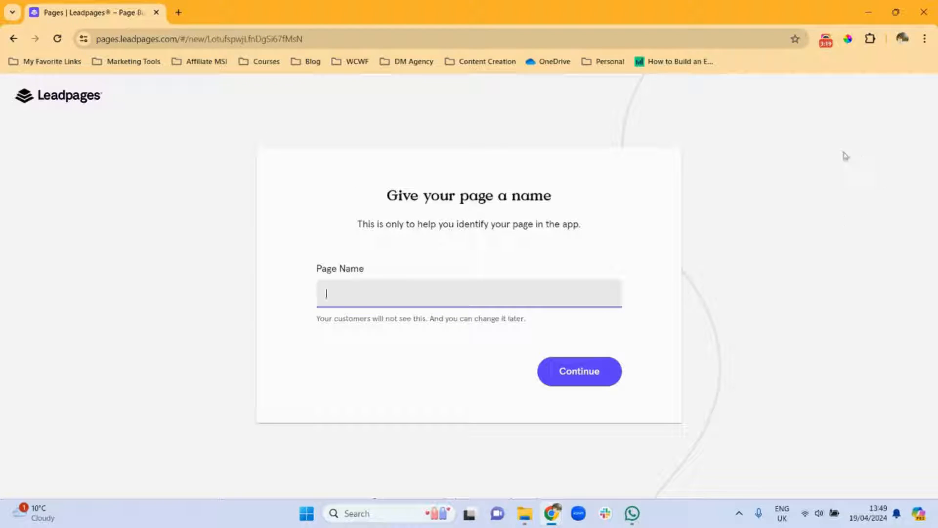
{"action": "type", "text": "Demo"}
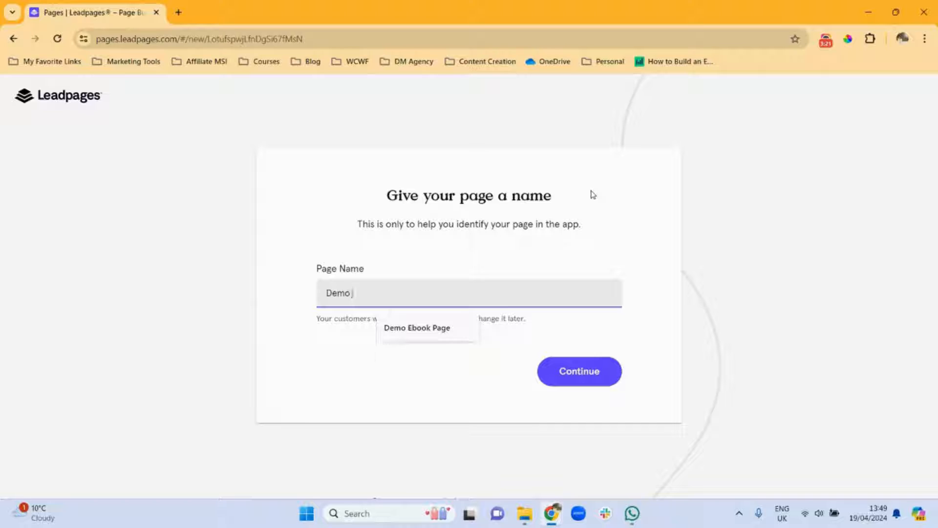
{"action": "type", "text": " Ebook Page V1"}
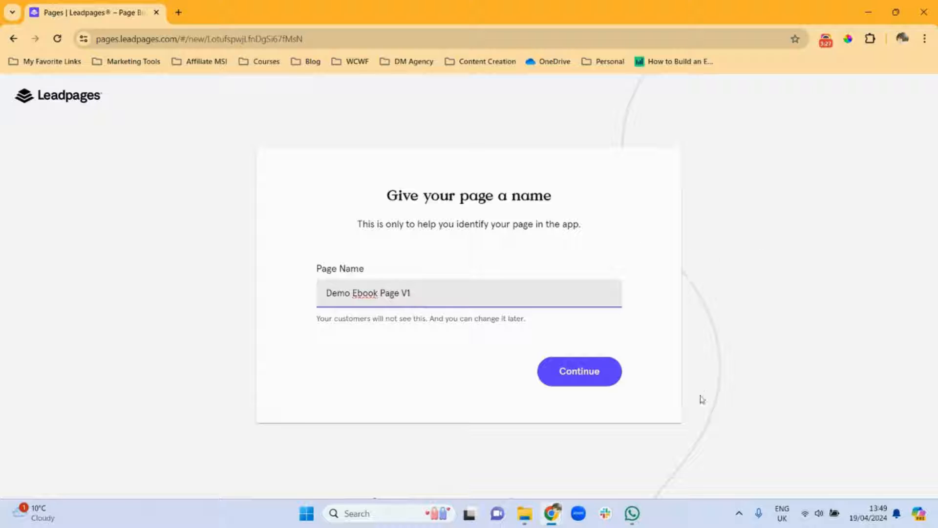
{"action": "left_click", "coordinate": [593, 374]}
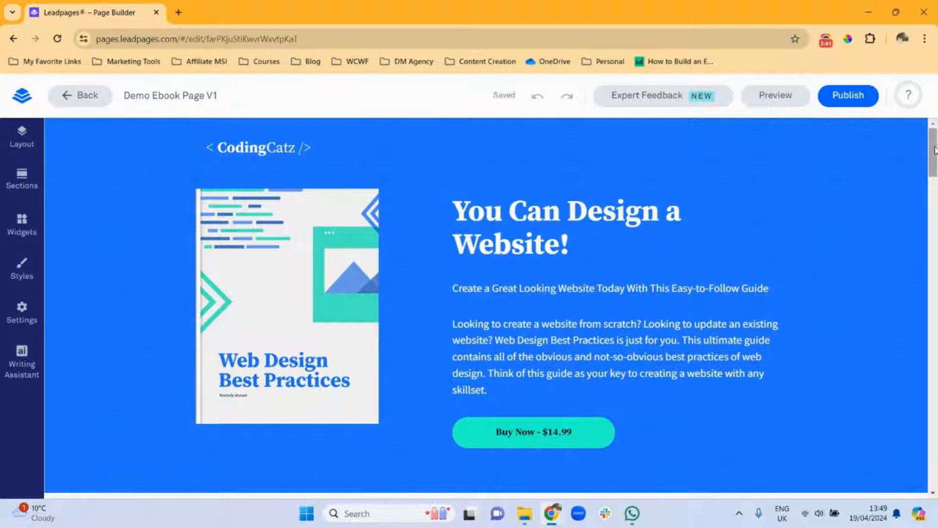
Replace the book cover image in the ebook section with "lead pages canva template image for sales page.png" from the image library.
{"action": "mouse_move", "coordinate": [935, 150]}
{"action": "left_mouse_down"}
{"action": "mouse_move", "coordinate": [931, 304]}
{"action": "mouse_move", "coordinate": [931, 147]}
{"action": "left_mouse_up"}
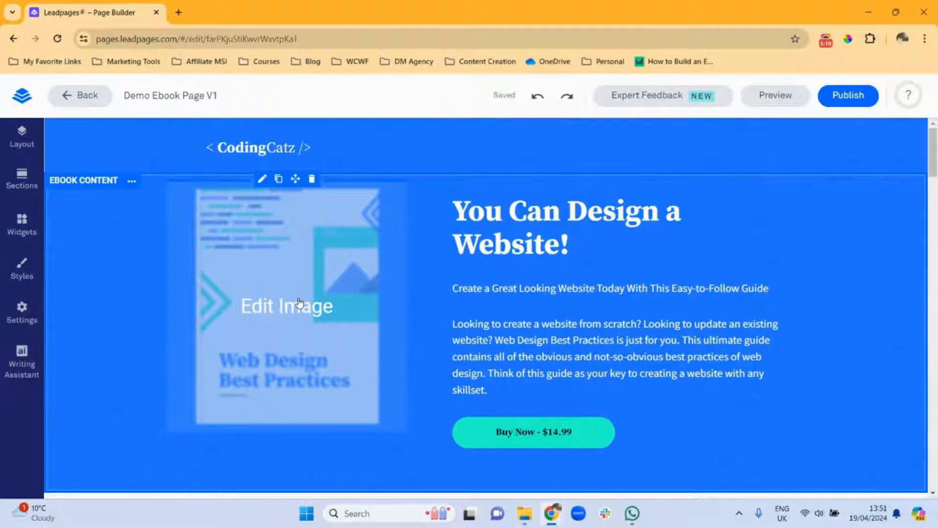
{"action": "left_click", "coordinate": [286, 330]}
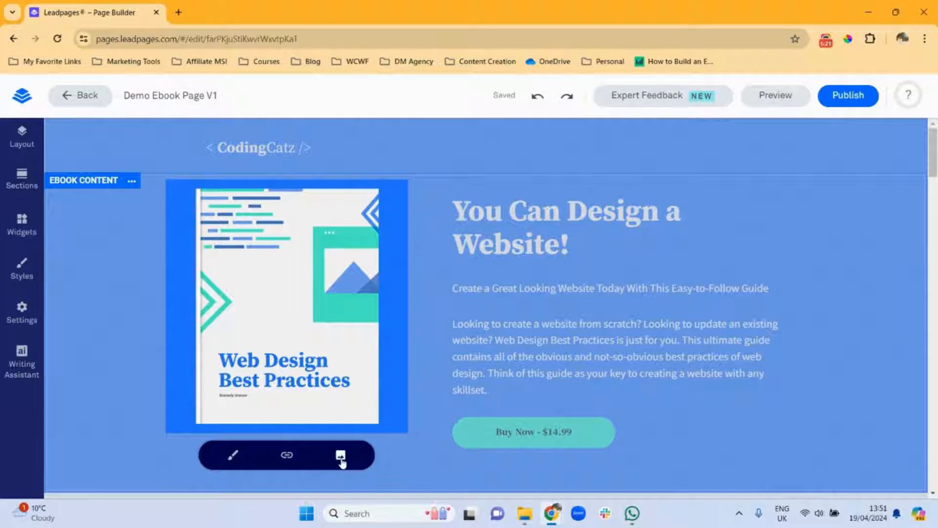
{"action": "left_click", "coordinate": [341, 457]}
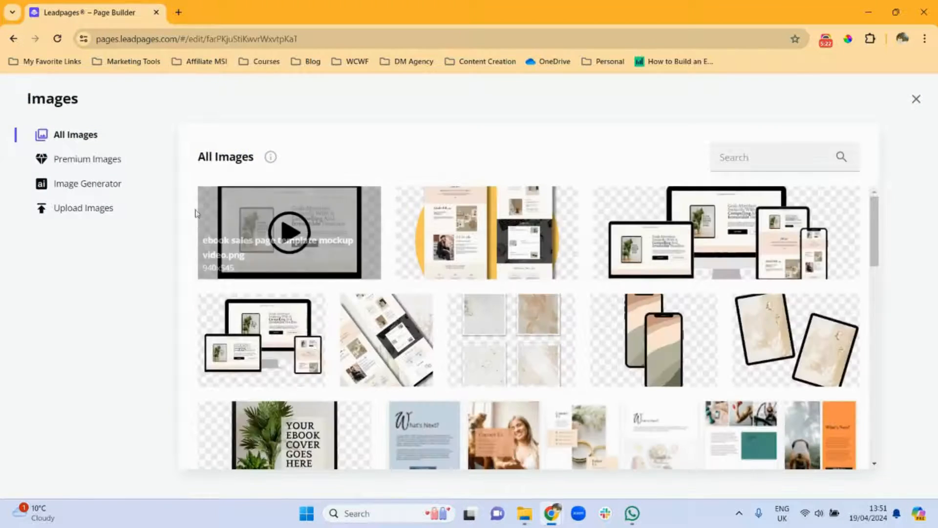
{"action": "left_click", "coordinate": [402, 334]}
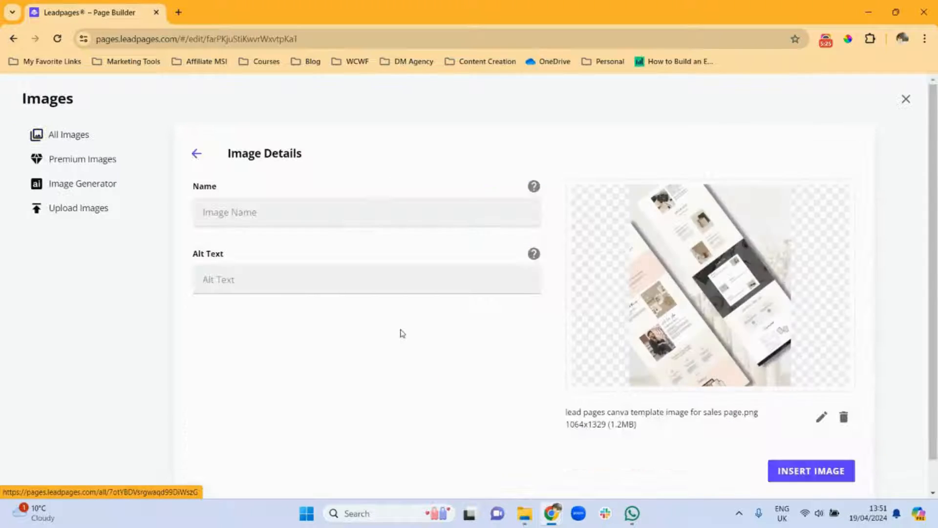
{"action": "left_click", "coordinate": [811, 471]}
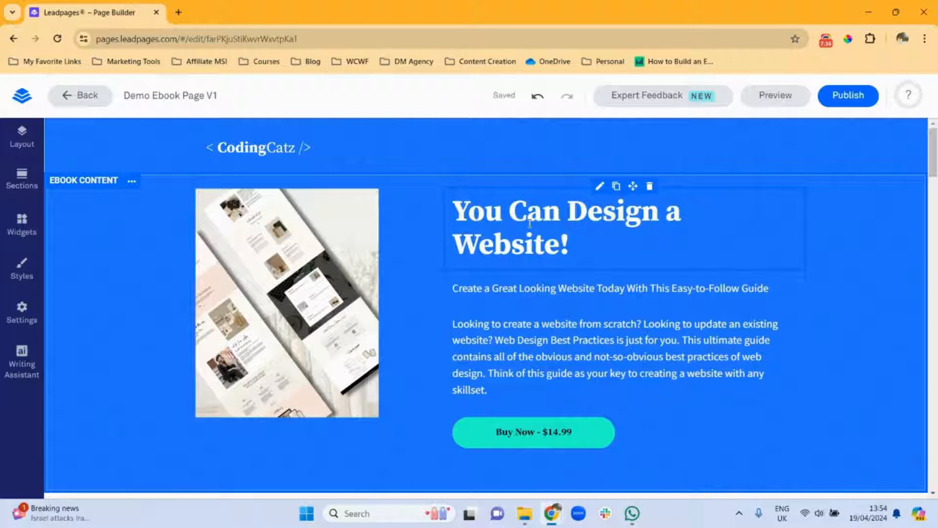
Load the main headline into the Writing Assistant and write a prompt requesting a convincing headline for an ebook about organic vegetable gardens in small urban places.
{"action": "triple_click", "coordinate": [489, 228]}
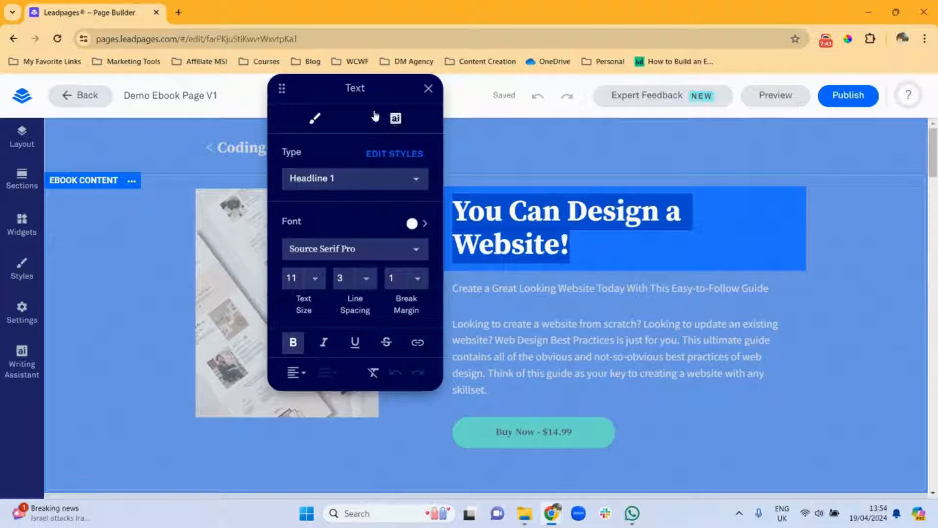
{"action": "left_click", "coordinate": [20, 361]}
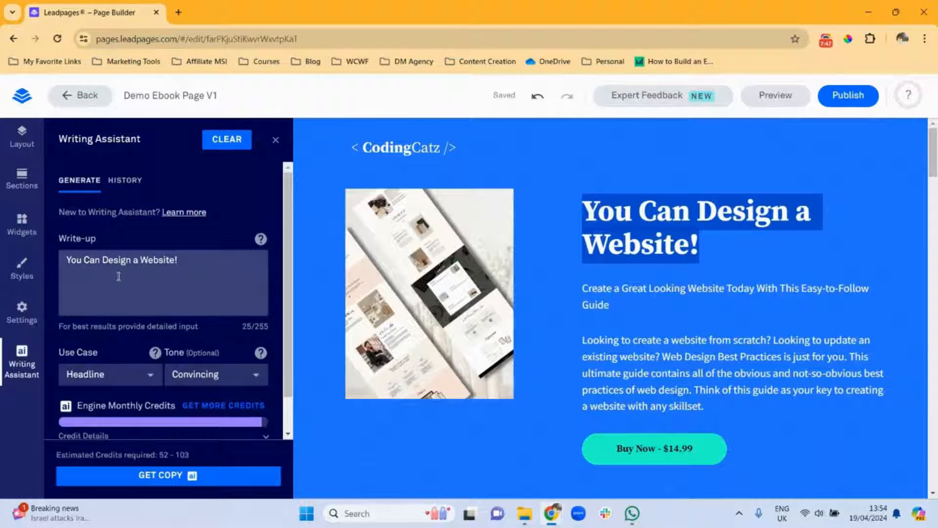
{"action": "triple_click", "coordinate": [126, 261]}
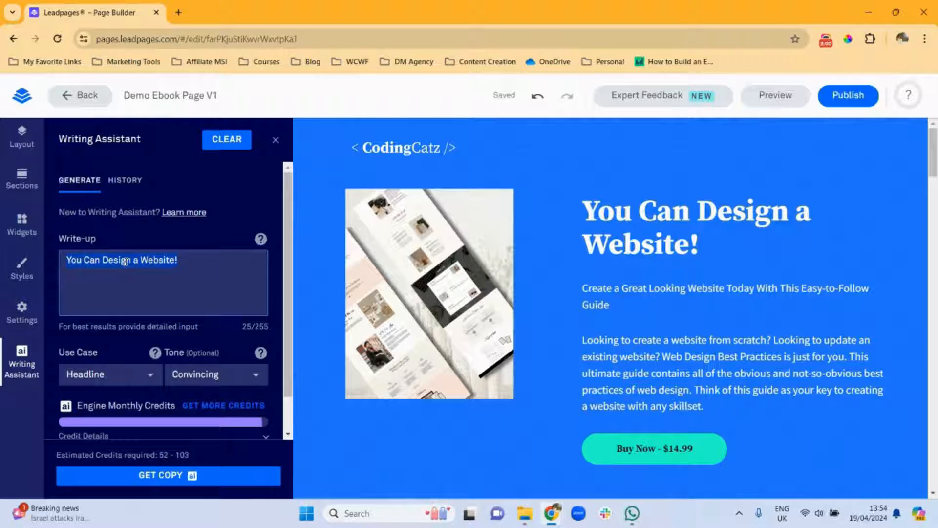
{"action": "type", "text": "Please g"}
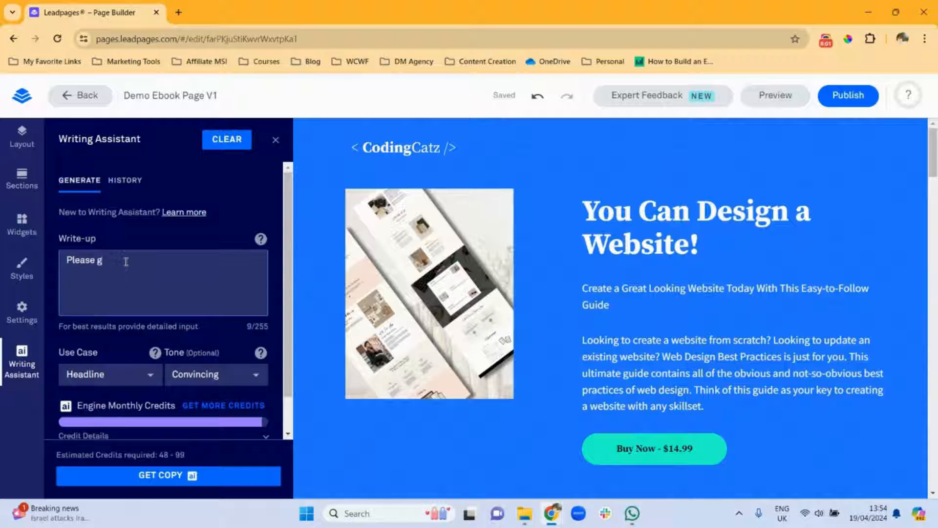
{"action": "type", "text": "ive me a convinc"}
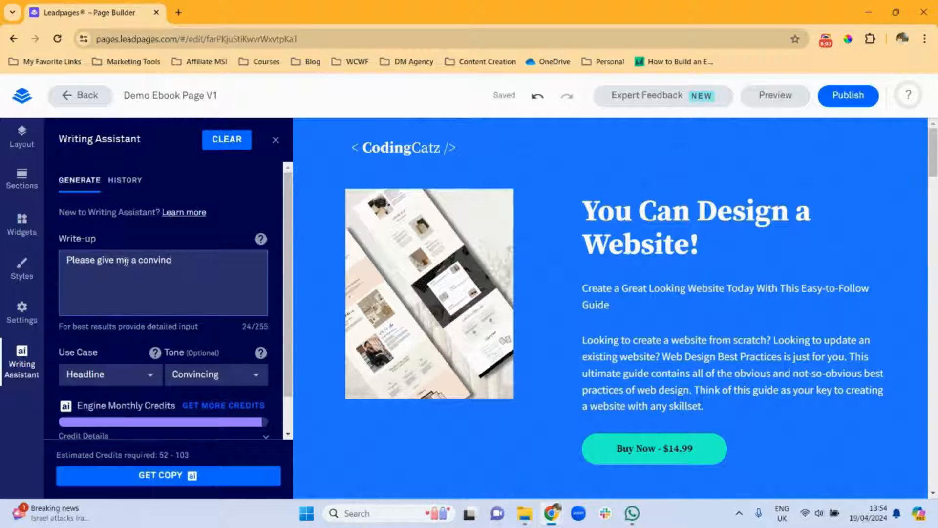
{"action": "type", "text": "ing headline a"}
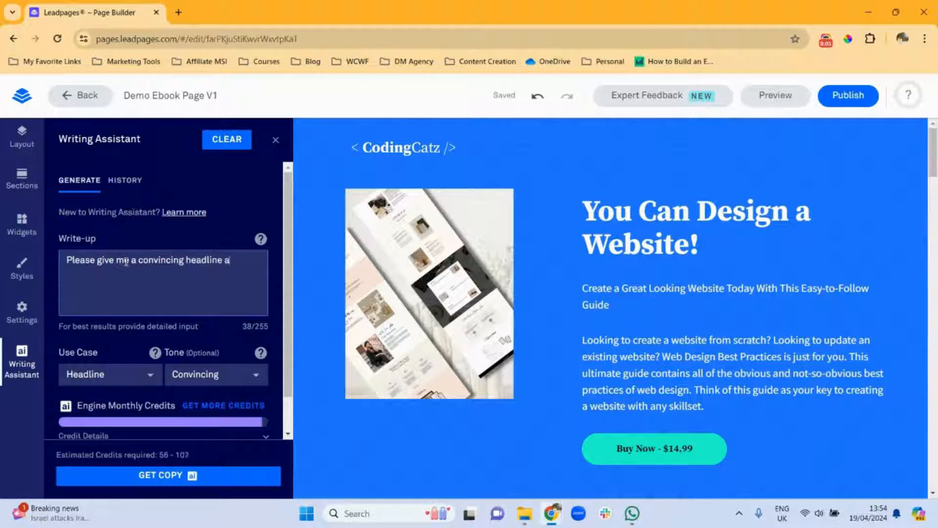
{"action": "type", "text": "here people can learn form m"}
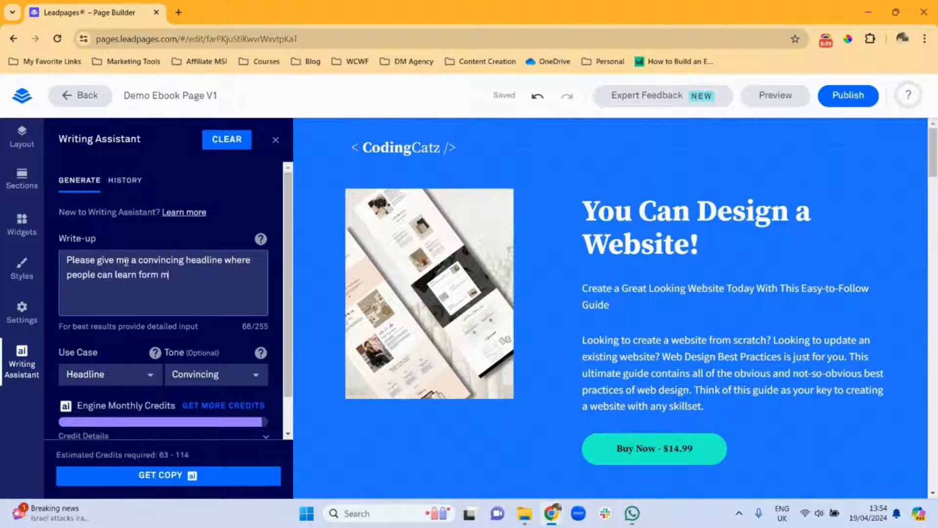
{"action": "type", "text": "m my ebo"}
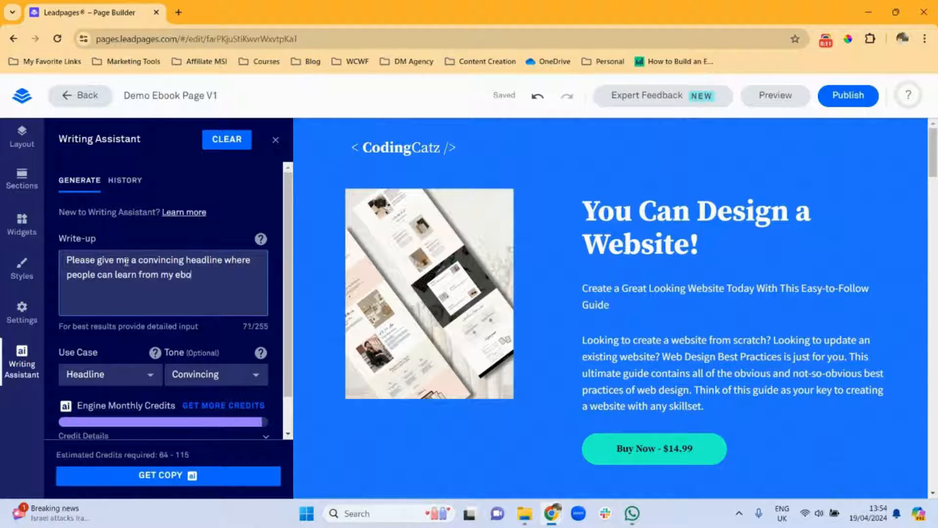
{"action": "type", "text": "ok about organic"}
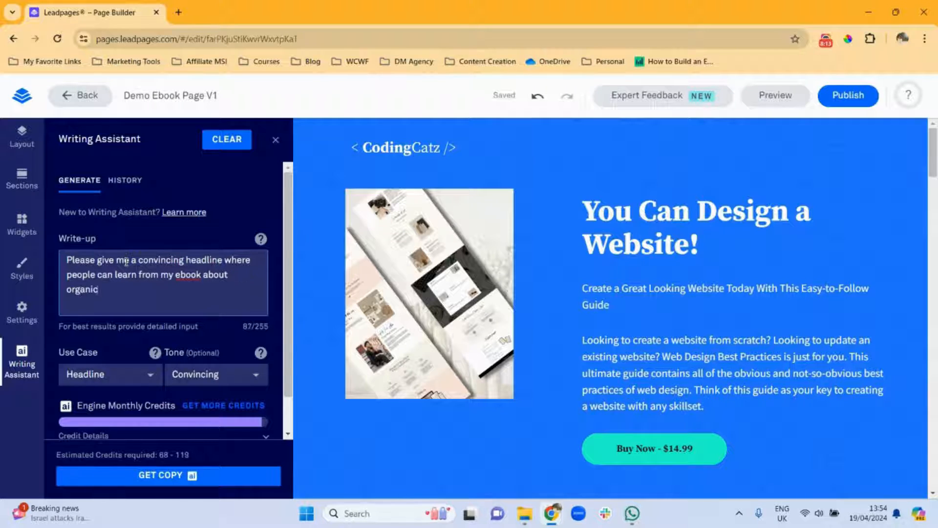
{"action": "type", "text": " vegetable con"}
{"action": "type", "text": "gardens in small u"}
{"action": "type", "text": "rbank "}
{"action": "type", "text": "laces"}
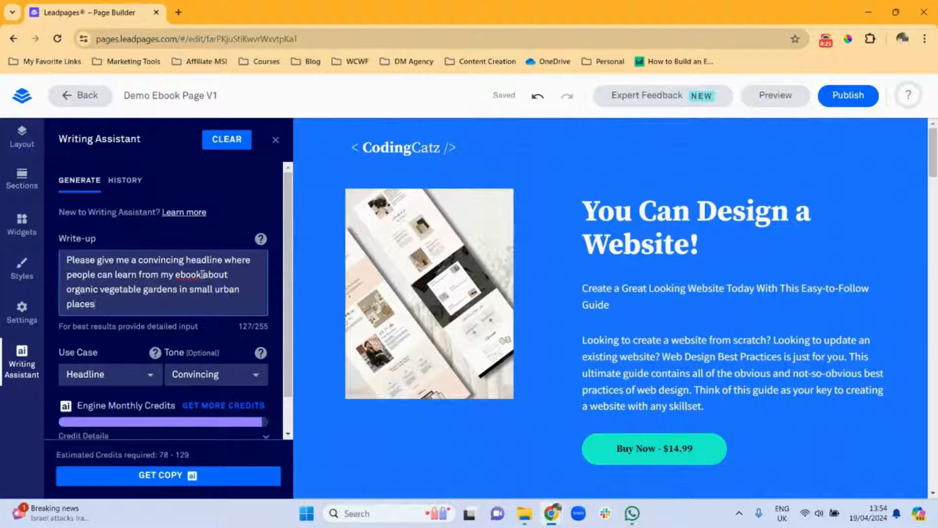
Reword the end of the prompt to "how to create an organic vegetable garden in small urban spaces".
{"action": "type", "text": "how to create an"}
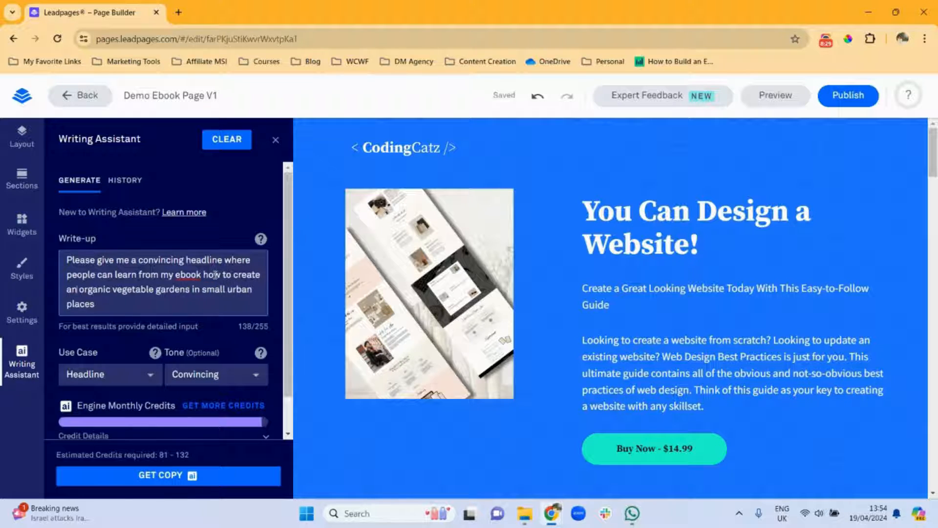
{"action": "left_click", "coordinate": [186, 291]}
{"action": "key", "text": "BackSpace"}
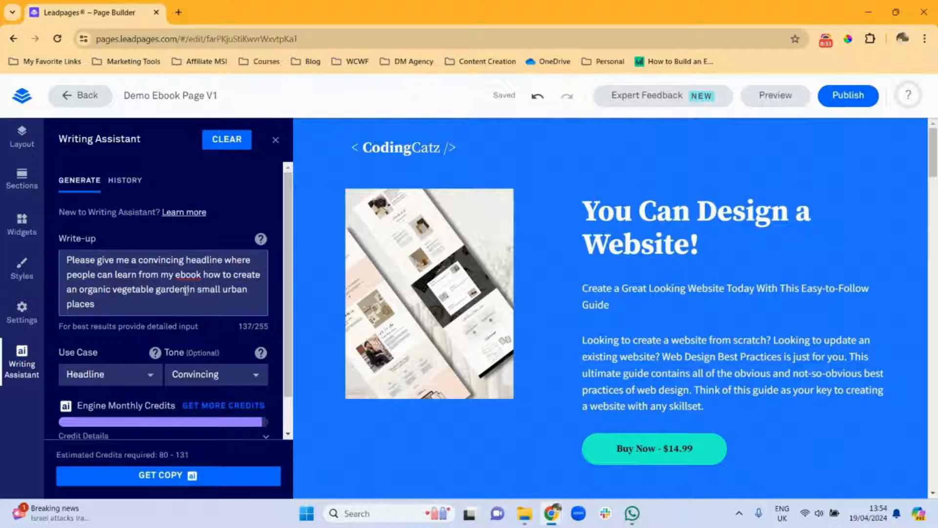
{"action": "type", "text": "spaces"}
Select the Convincing tone for the Headline use case and generate the copy options.
{"action": "scroll", "coordinate": [287, 366], "scroll_direction": "down", "scroll_amount": 1}
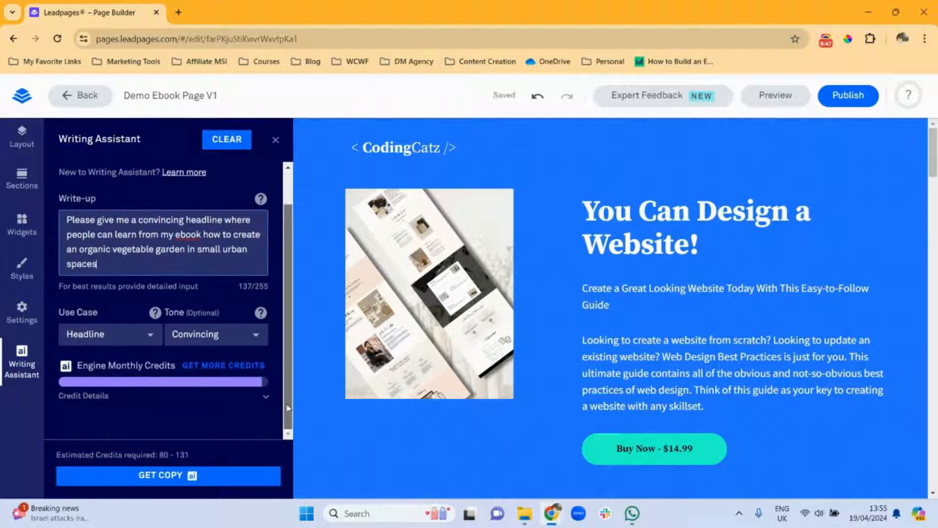
{"action": "left_click", "coordinate": [251, 337]}
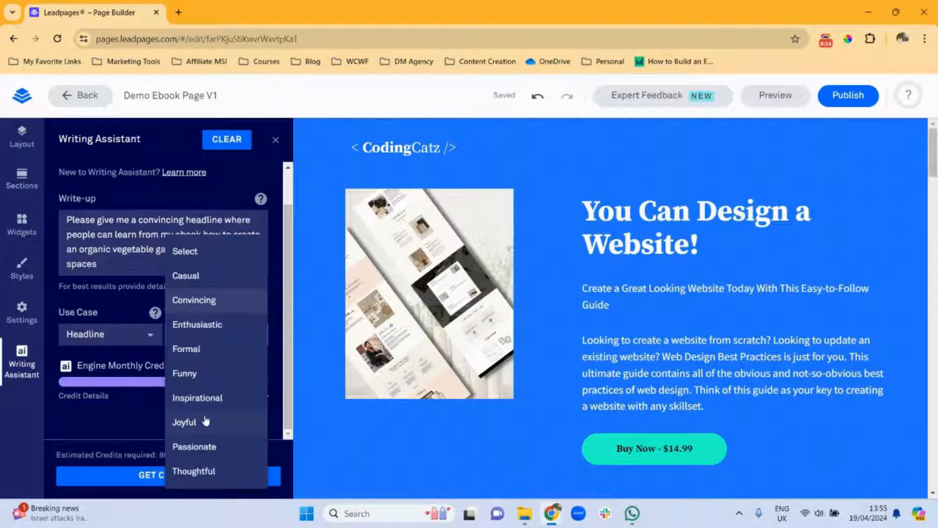
{"action": "left_click", "coordinate": [196, 303]}
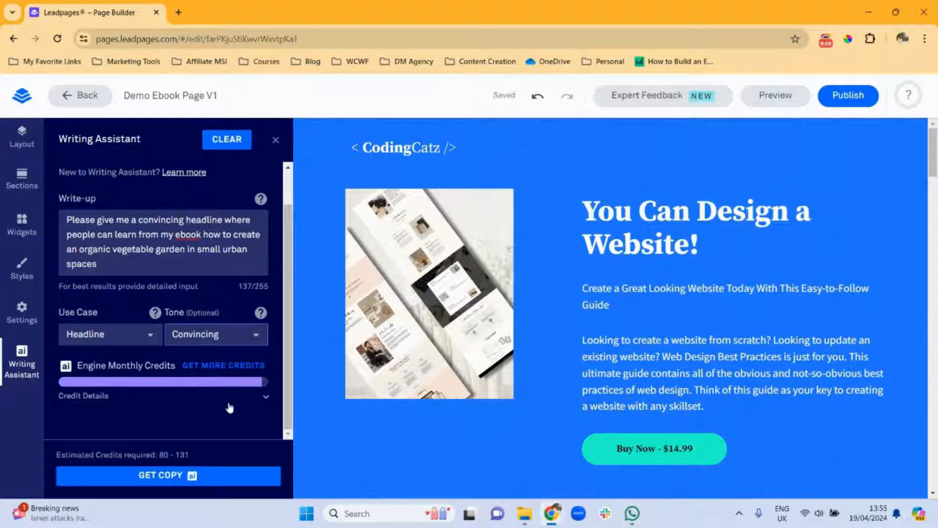
{"action": "left_click", "coordinate": [200, 483]}
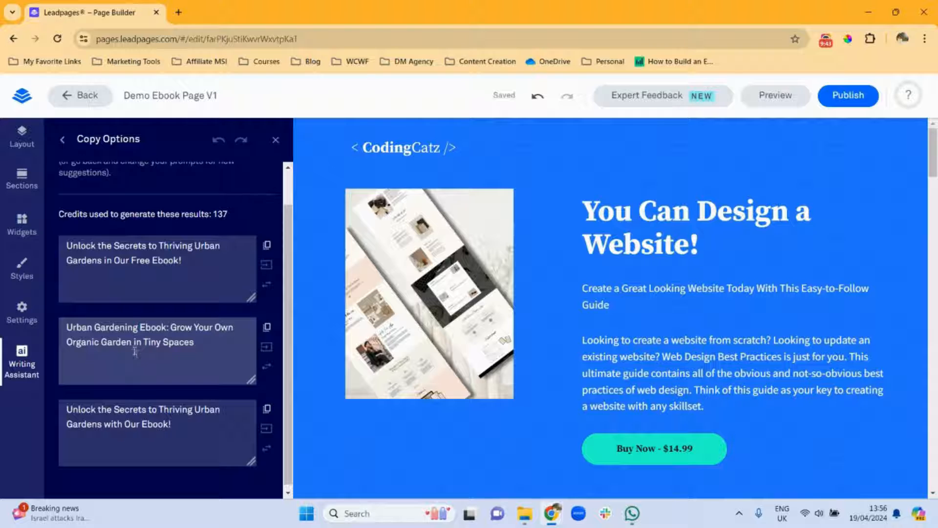
Replace the main headline with the generated option "Urban Gardening Ebook: Grow Your Own Organic Garden in Tiny Spaces".
{"action": "left_click", "coordinate": [267, 327]}
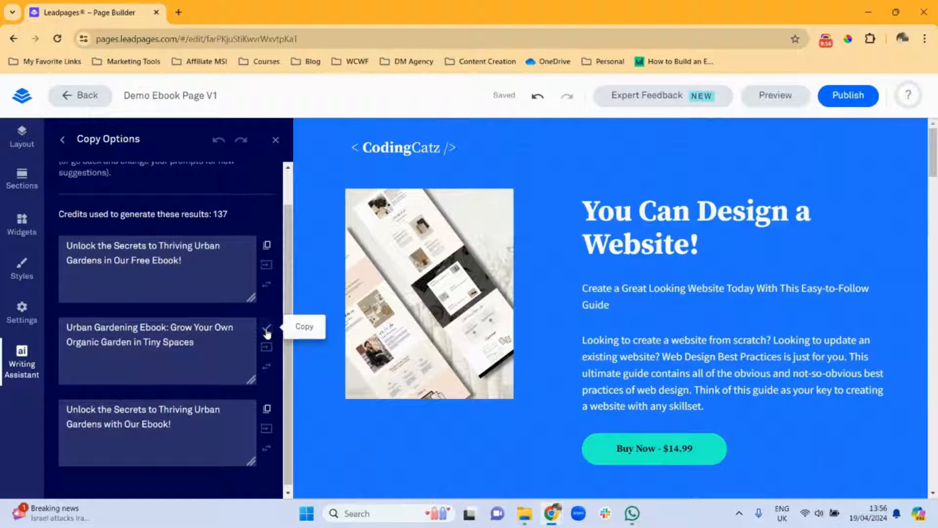
{"action": "double_click", "coordinate": [641, 220]}
{"action": "key", "text": "ctrl+v"}
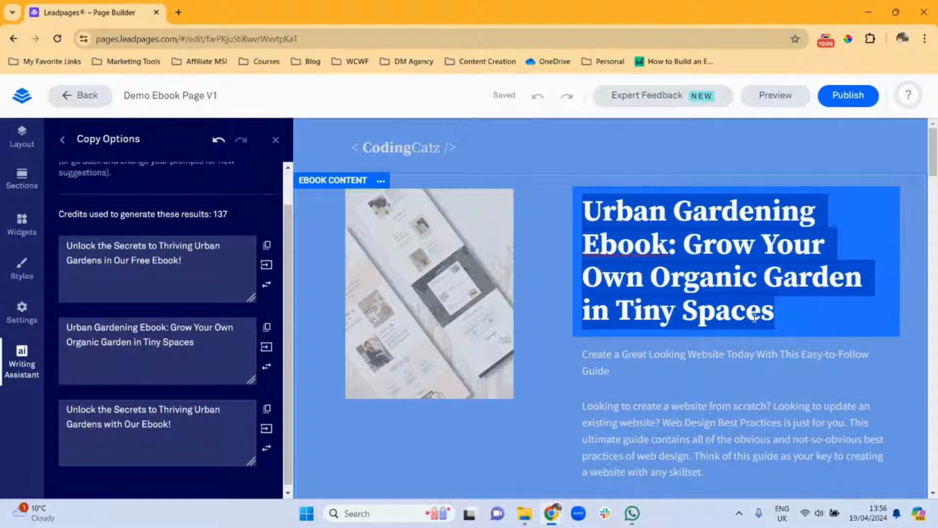
{"action": "left_click", "coordinate": [697, 368]}
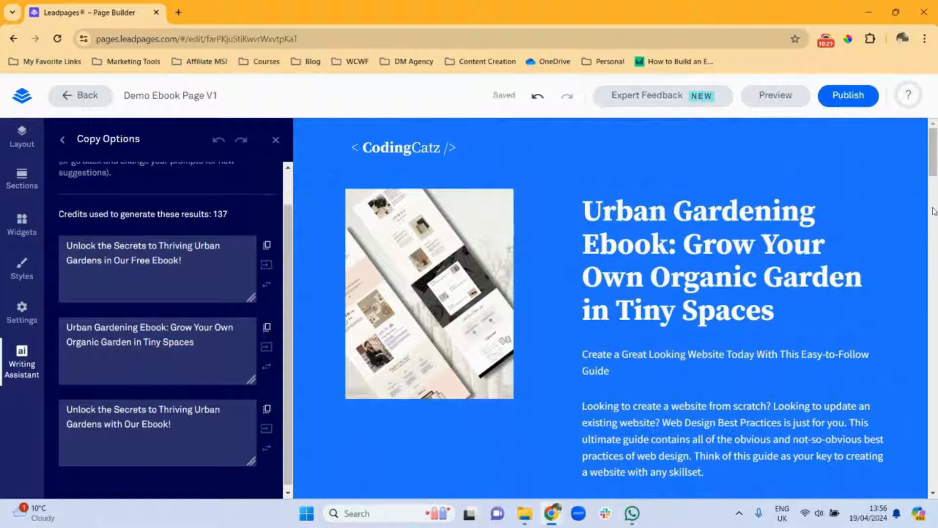
Delete the sub-headline text below the main headline and close the Writing Assistant.
{"action": "left_click_drag", "start_coordinate": [934, 153], "coordinate": [934, 170]}
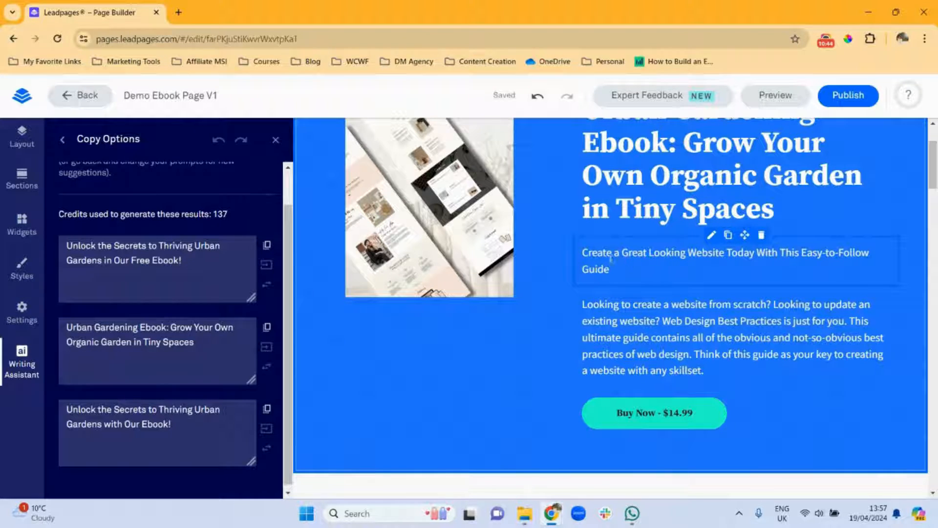
{"action": "left_click", "coordinate": [762, 236]}
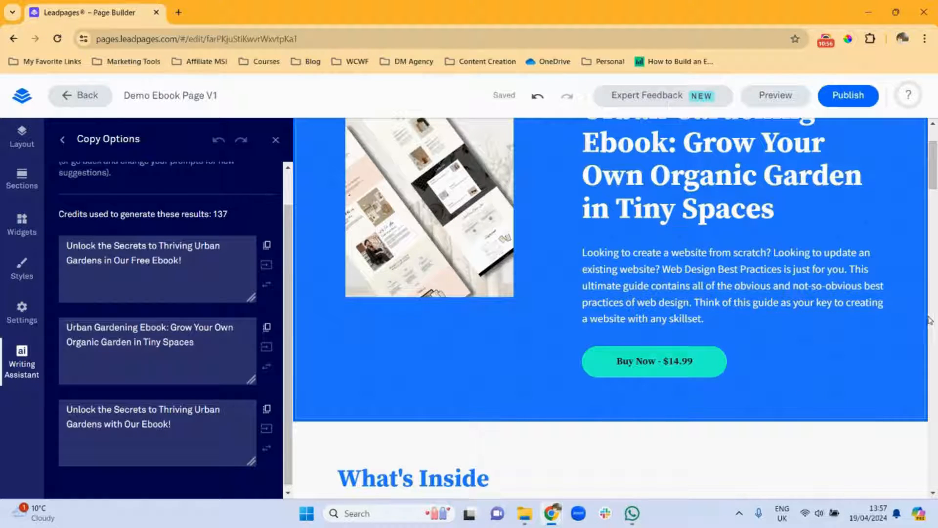
{"action": "left_click", "coordinate": [275, 140]}
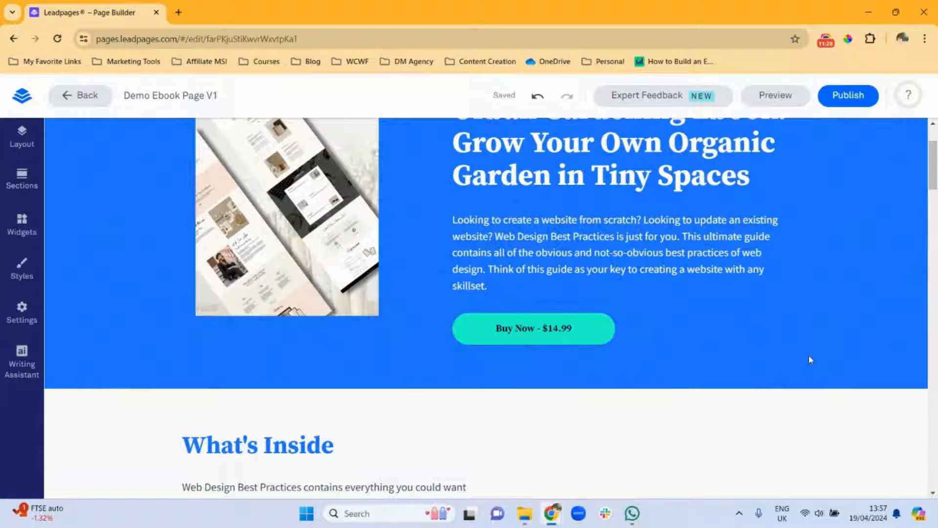
Open the customization settings of the Buy Now button and compare the Square and Round shapes, keeping Pill.
{"action": "left_click", "coordinate": [573, 332]}
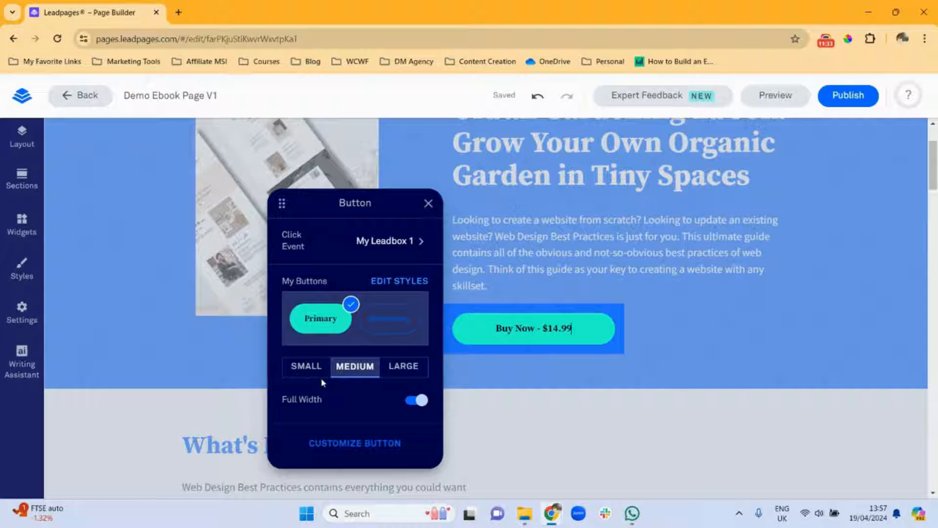
{"action": "left_click", "coordinate": [355, 444]}
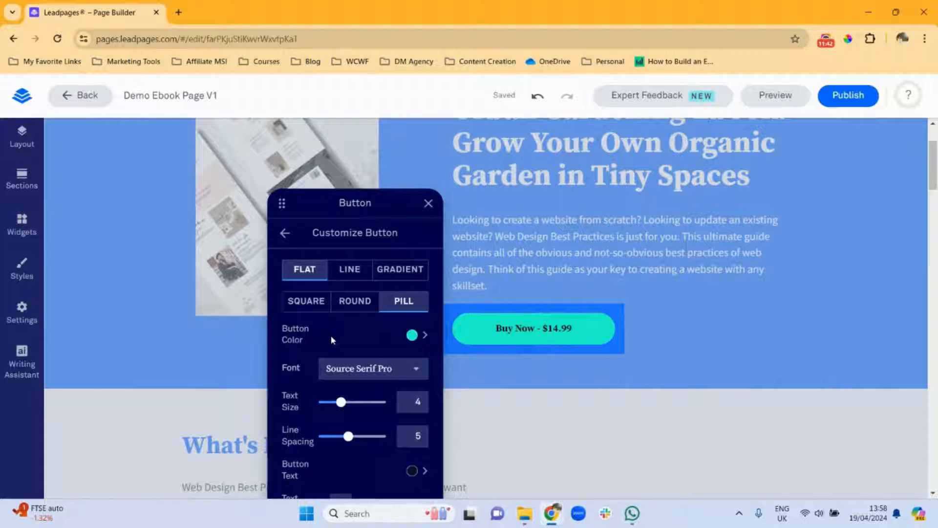
{"action": "left_click", "coordinate": [307, 301]}
{"action": "left_click", "coordinate": [356, 302]}
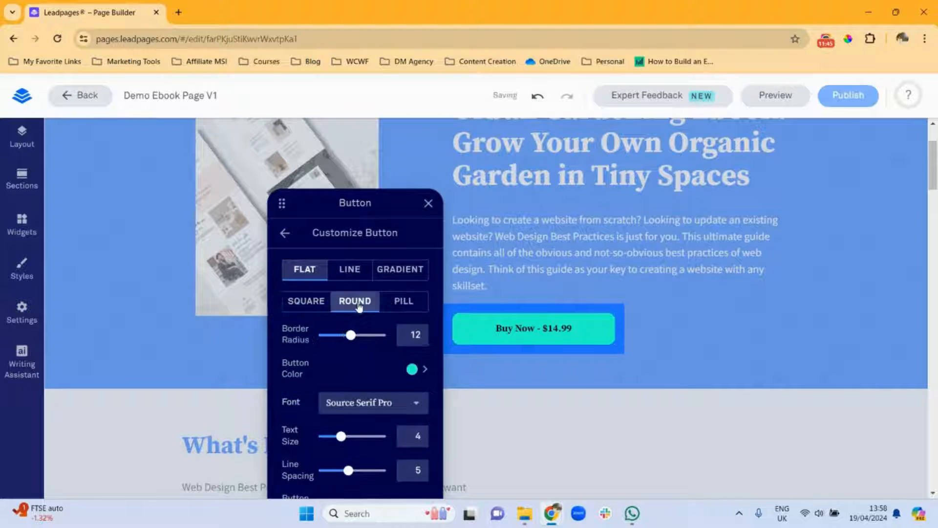
{"action": "left_click", "coordinate": [404, 301]}
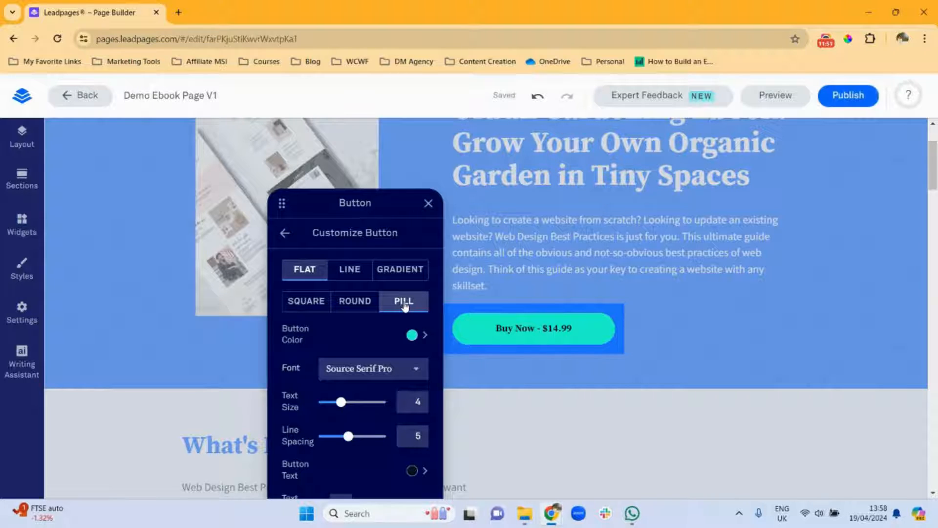
Set the Buy Now button's fill color to the pink brand color, trying the light blue brand color as well.
{"action": "left_click", "coordinate": [423, 342]}
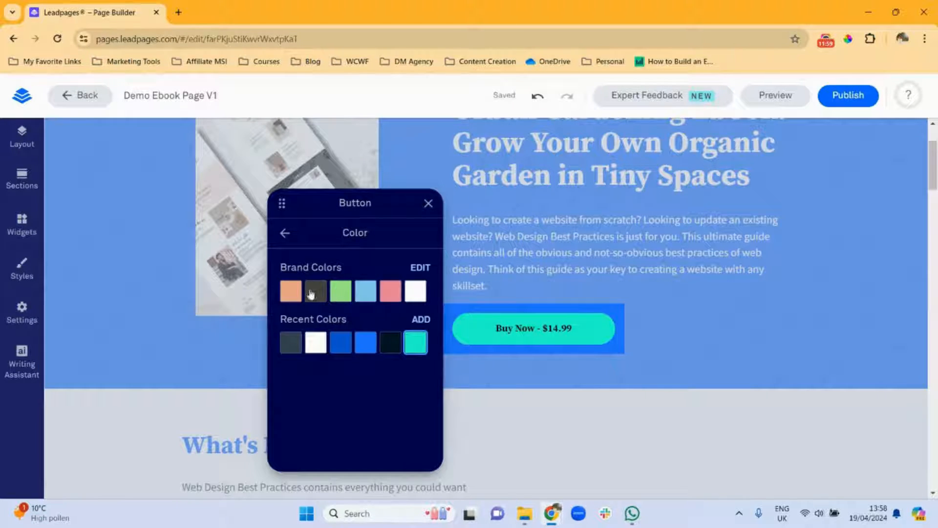
{"action": "left_click", "coordinate": [391, 299]}
{"action": "left_click", "coordinate": [361, 297]}
{"action": "left_click", "coordinate": [391, 297]}
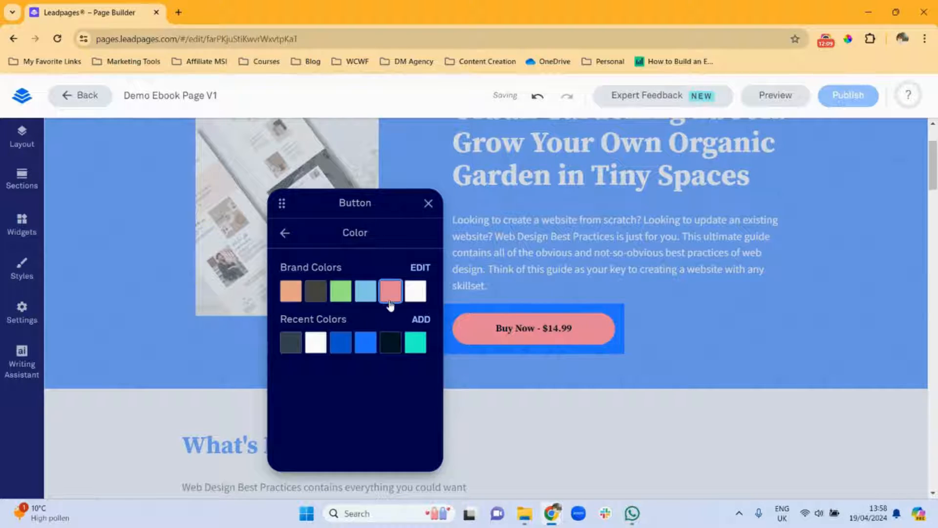
{"action": "left_click", "coordinate": [285, 234]}
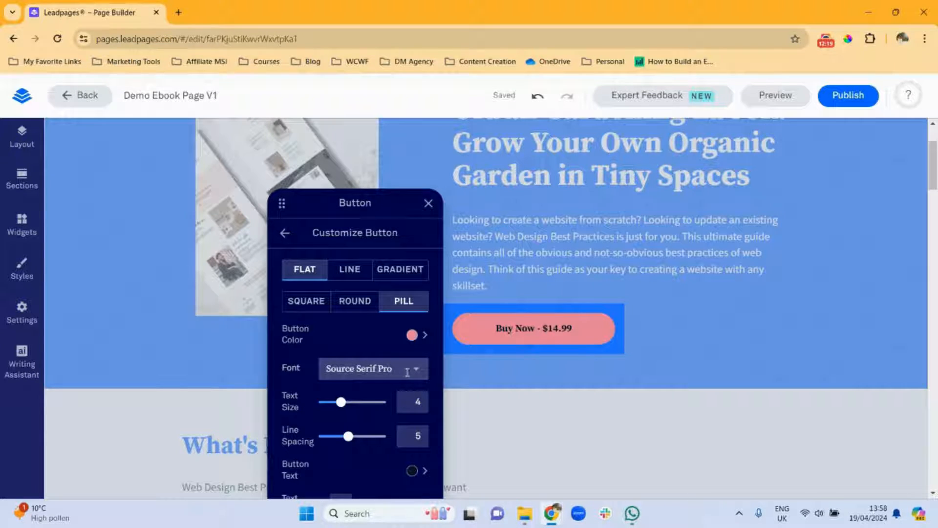
Set the Buy Now button's font to Roboto and its text color to white.
{"action": "left_click", "coordinate": [414, 375]}
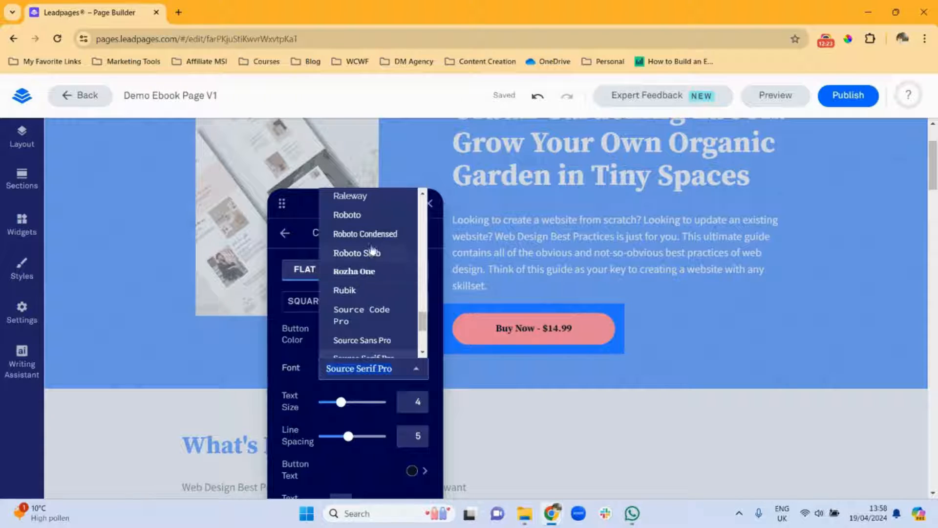
{"action": "left_click", "coordinate": [368, 214]}
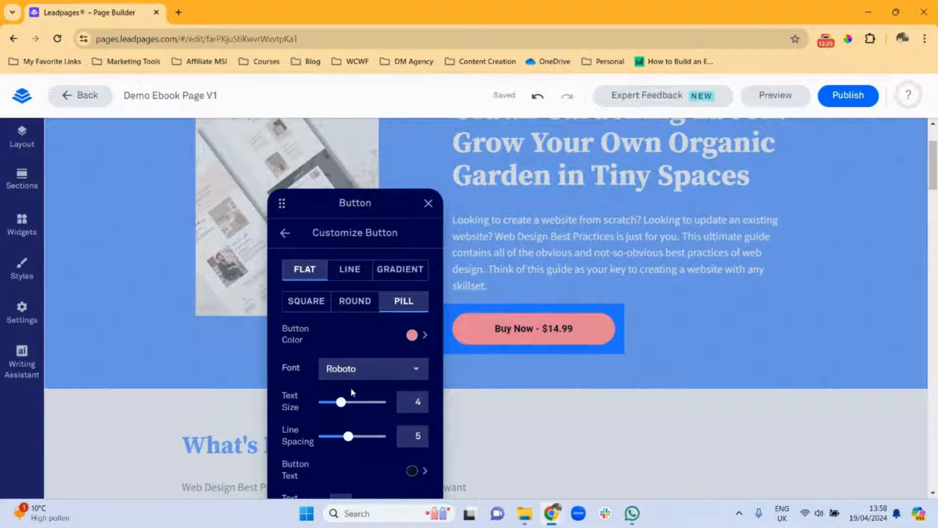
{"action": "mouse_move", "coordinate": [340, 402]}
{"action": "left_mouse_down"}
{"action": "mouse_move", "coordinate": [364, 403]}
{"action": "mouse_move", "coordinate": [341, 403]}
{"action": "left_mouse_up"}
{"action": "left_click", "coordinate": [414, 472]}
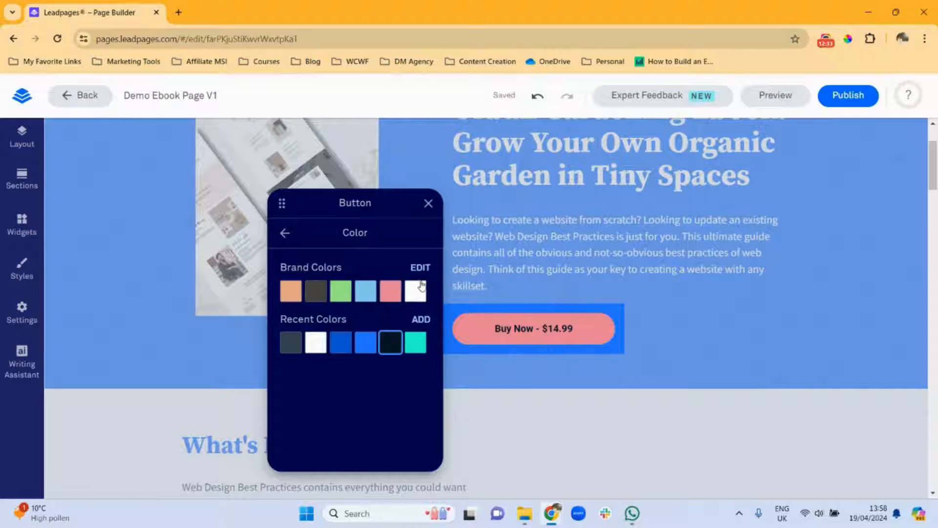
{"action": "left_click", "coordinate": [316, 342]}
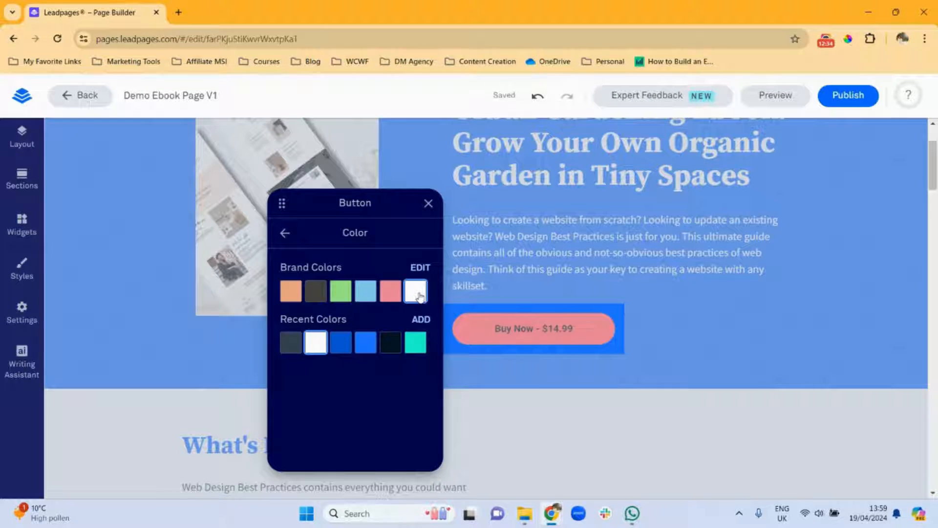
{"action": "left_click", "coordinate": [285, 233]}
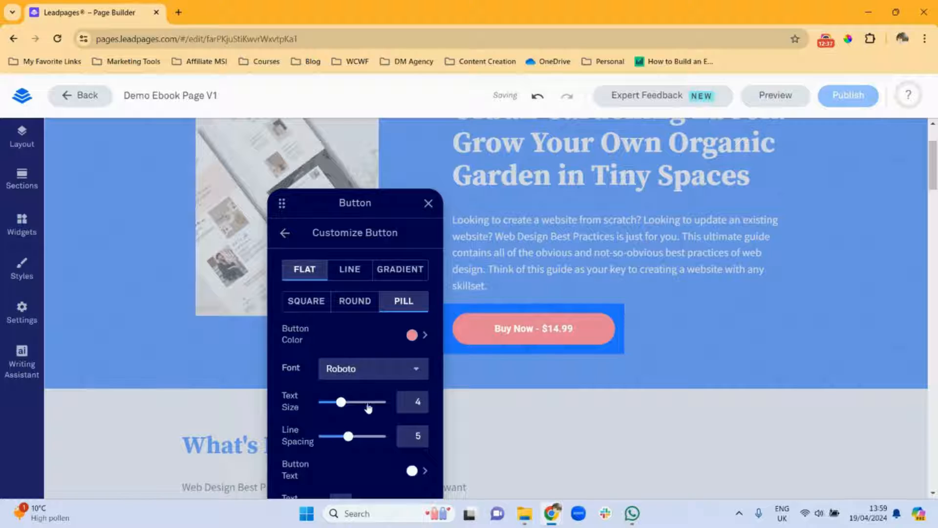
{"action": "left_click_drag", "start_coordinate": [368, 199], "coordinate": [369, 134]}
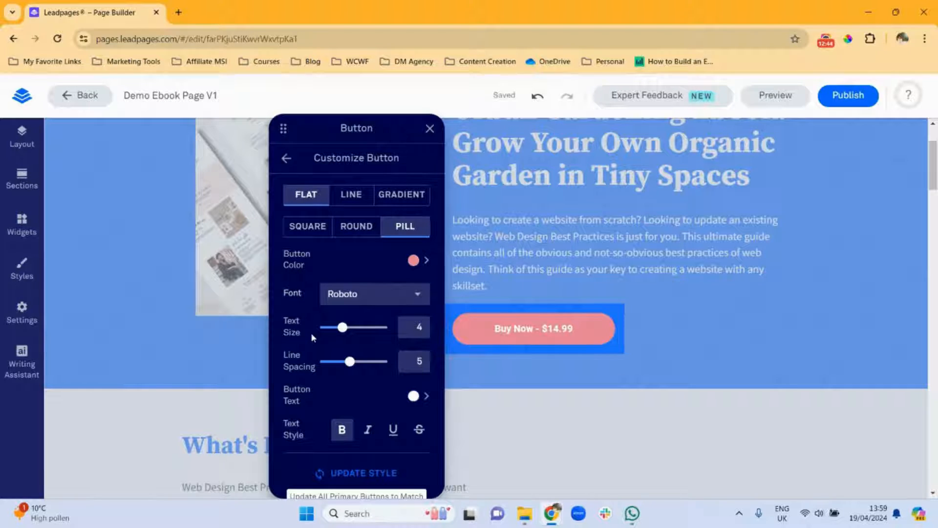
{"action": "left_click", "coordinate": [286, 158]}
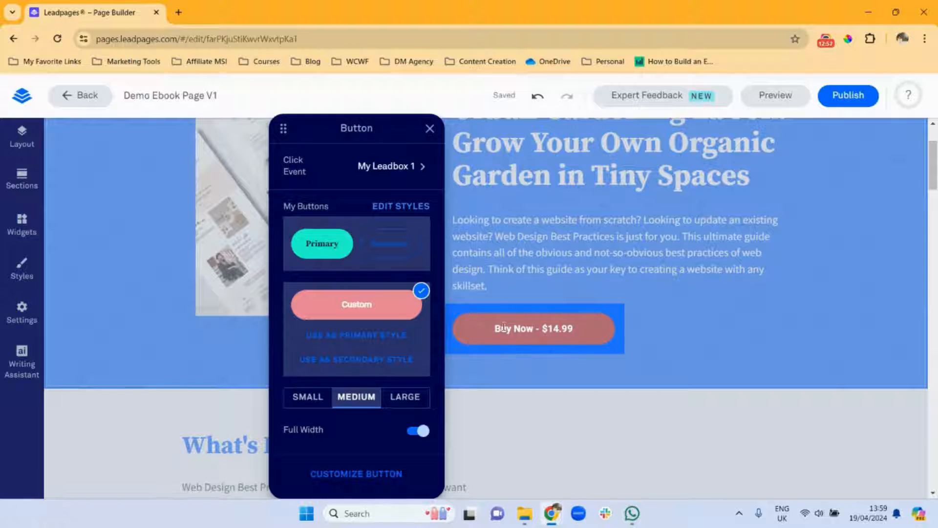
Try the Buy Now button without full width, restore full width and close the button settings.
{"action": "left_click", "coordinate": [415, 432]}
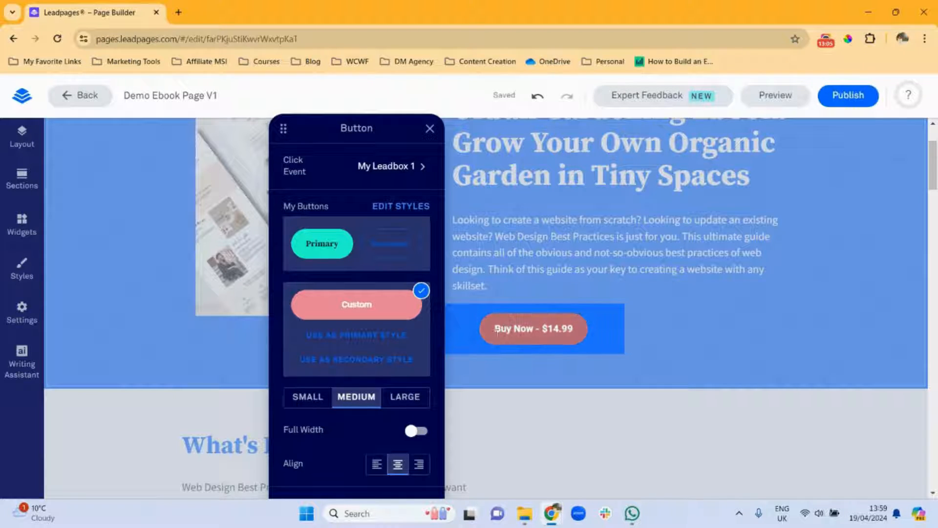
{"action": "left_click", "coordinate": [422, 432]}
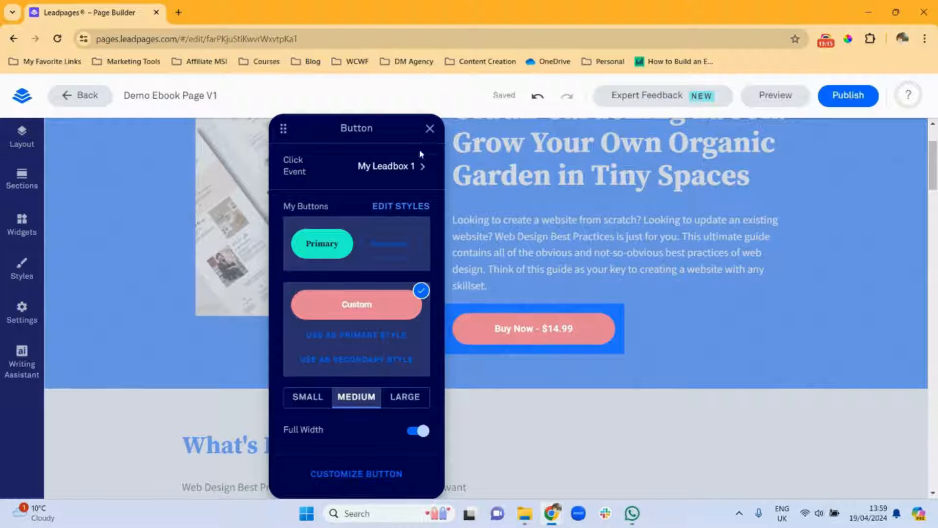
{"action": "left_click", "coordinate": [429, 128]}
{"action": "mouse_move", "coordinate": [517, 313]}
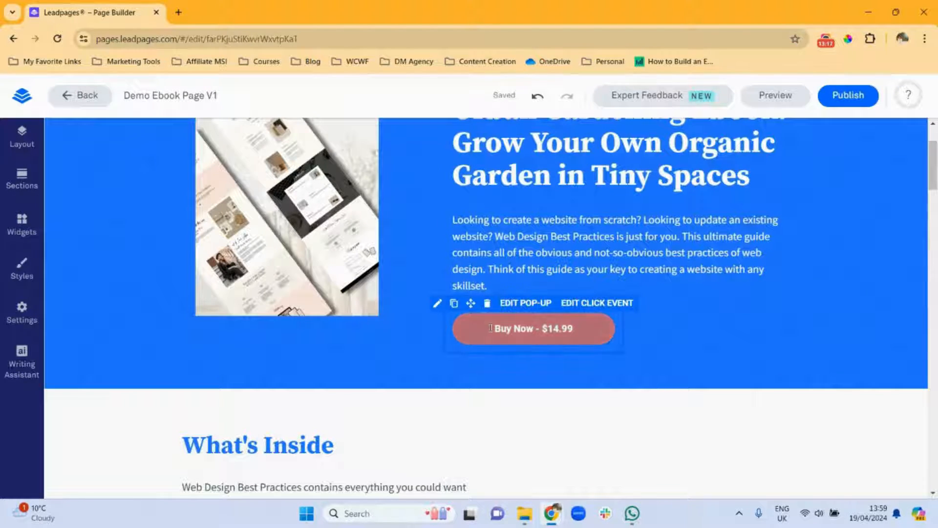
{"action": "left_click", "coordinate": [512, 326]}
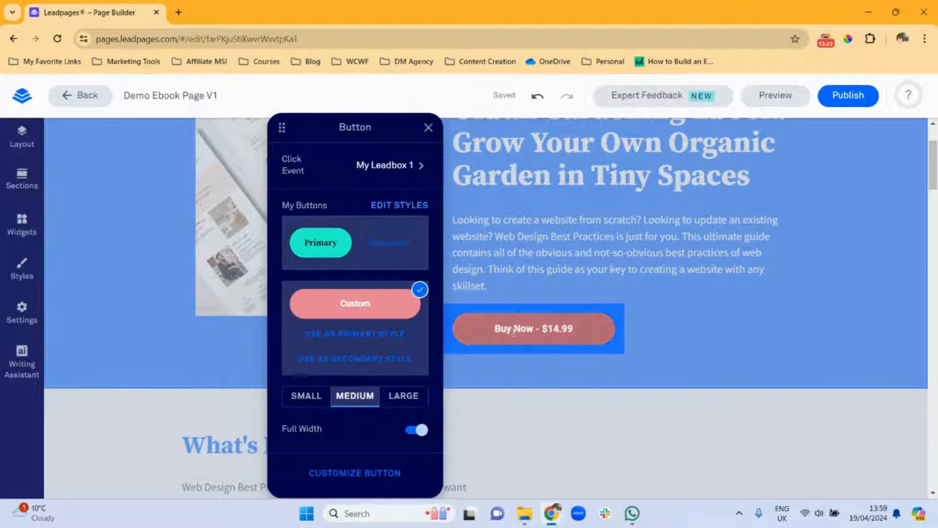
{"action": "left_click", "coordinate": [429, 128]}
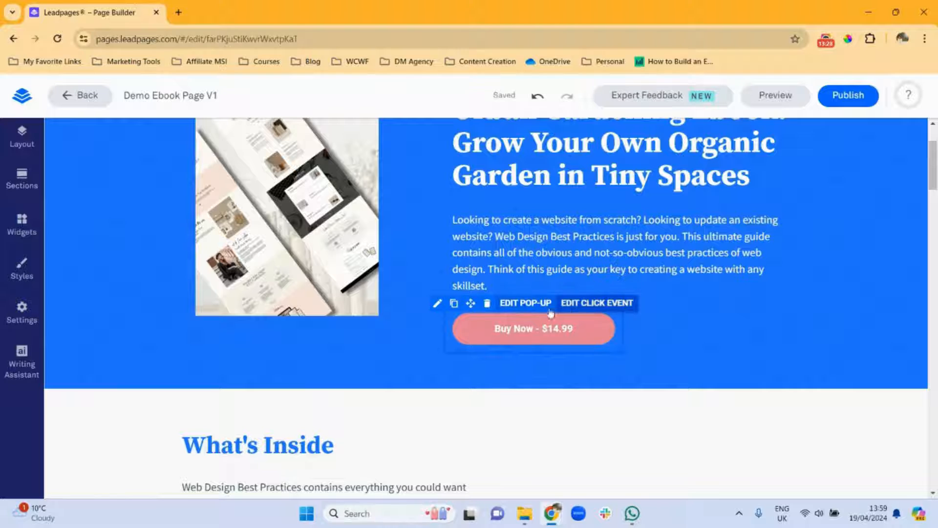
Review the Buy Now button's click event options, trying the Calendly pop-up option.
{"action": "left_click", "coordinate": [581, 305]}
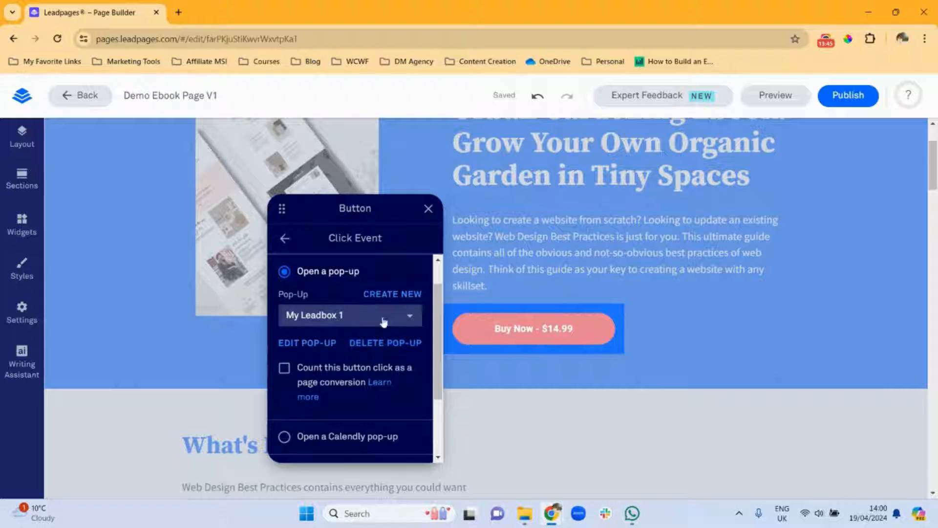
{"action": "scroll", "coordinate": [377, 276], "scroll_direction": "up", "scroll_amount": 1}
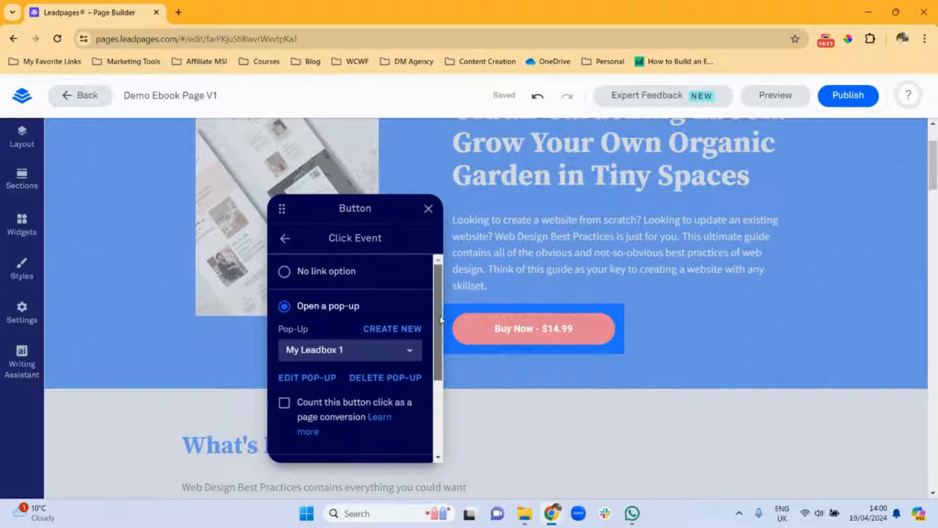
{"action": "left_click_drag", "start_coordinate": [441, 320], "coordinate": [439, 381]}
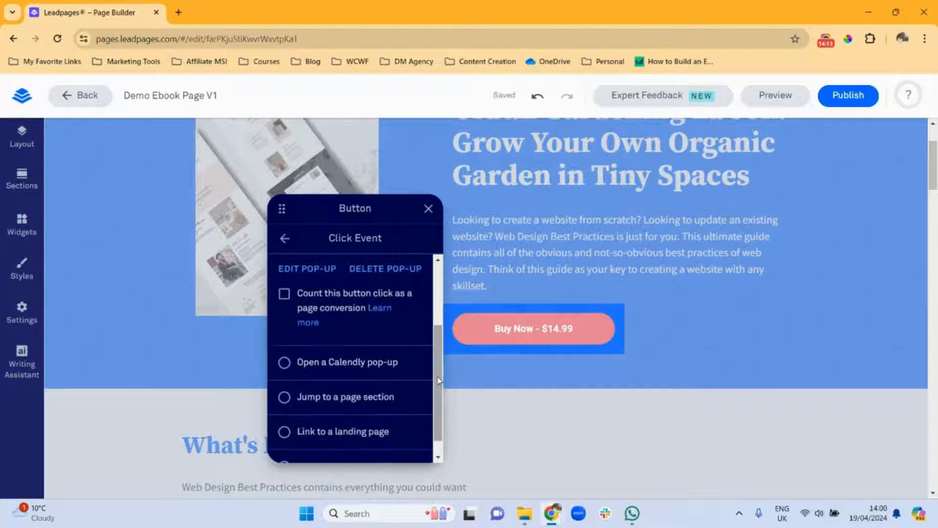
{"action": "left_click", "coordinate": [343, 366]}
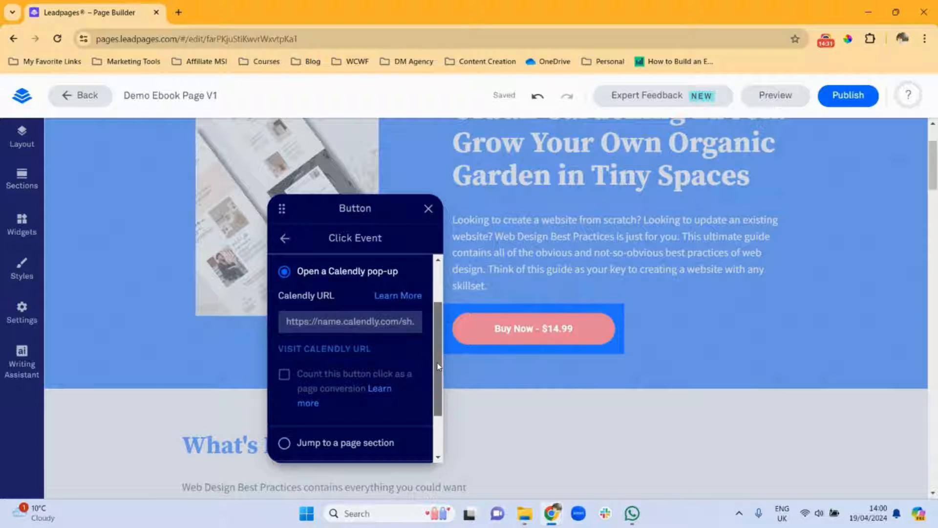
{"action": "scroll", "coordinate": [437, 387], "scroll_direction": "down", "scroll_amount": 1}
{"action": "left_click_drag", "start_coordinate": [437, 387], "coordinate": [435, 406]}
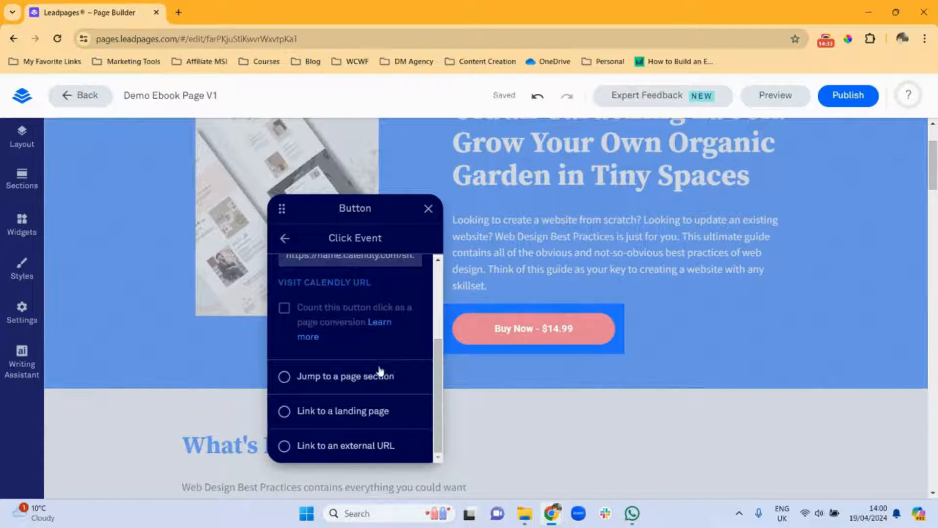
Try jumping to a page section and linking to a landing page as the Buy Now button's click event.
{"action": "left_click", "coordinate": [353, 377]}
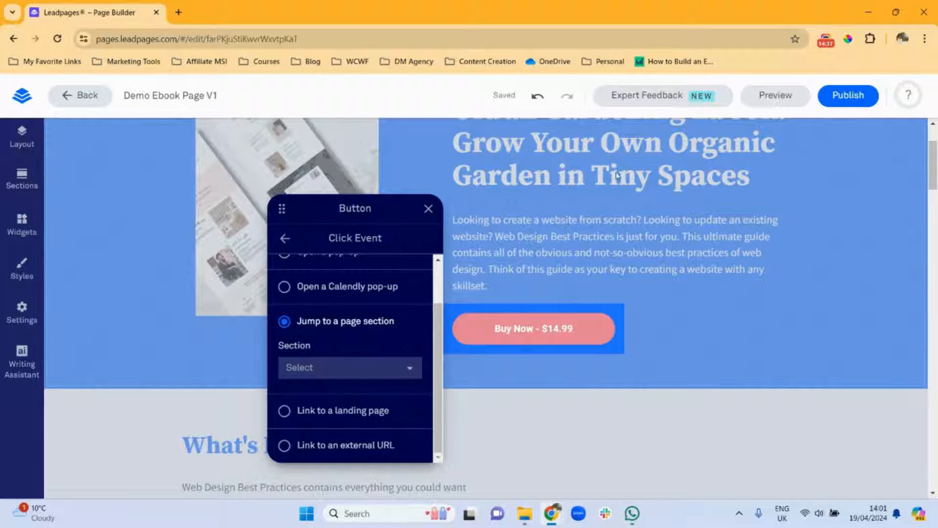
{"action": "left_click", "coordinate": [406, 371]}
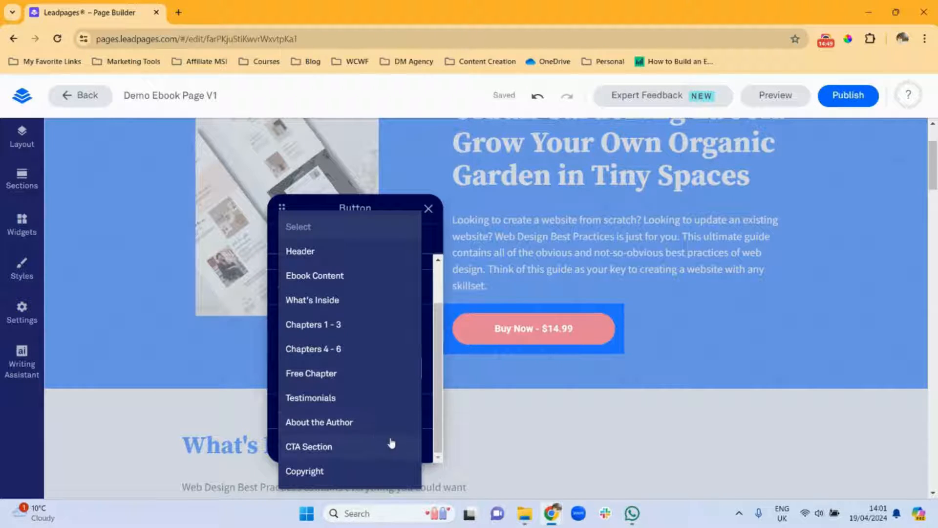
{"action": "left_click", "coordinate": [435, 363]}
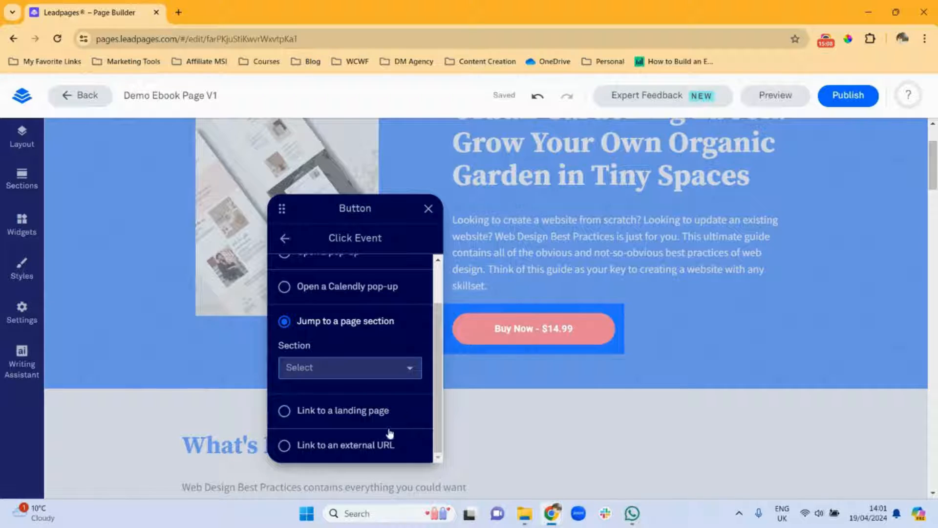
{"action": "left_click", "coordinate": [380, 412]}
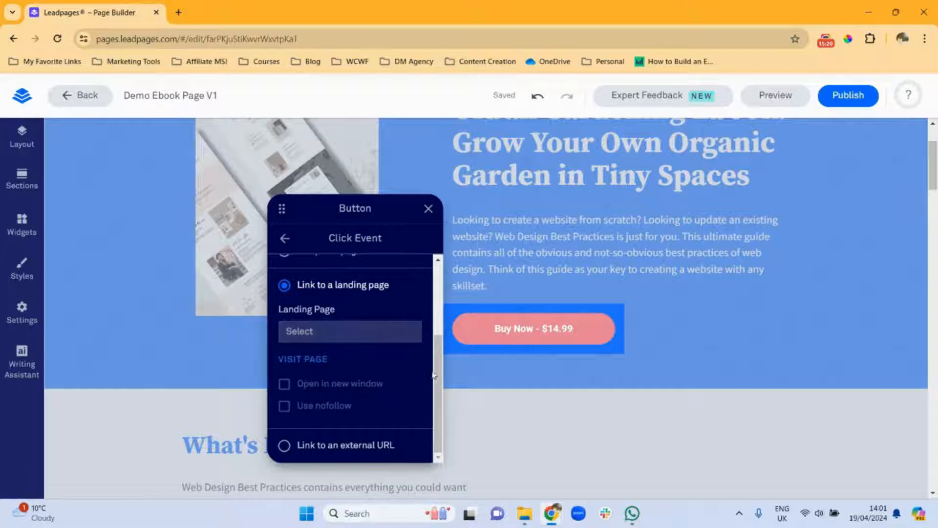
Set the Buy Now button's click event to link to an external URL and close the button settings.
{"action": "left_click", "coordinate": [383, 445]}
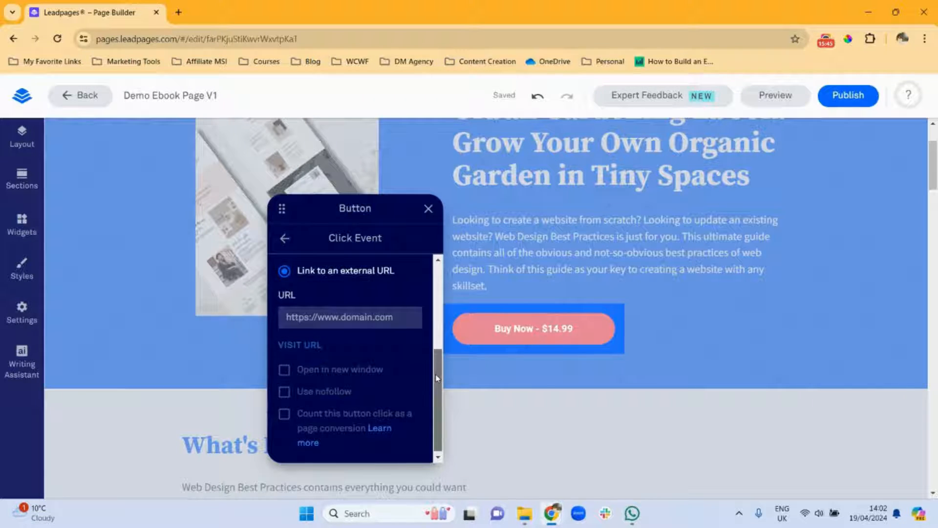
{"action": "scroll", "coordinate": [437, 378], "scroll_direction": "up", "scroll_amount": 4}
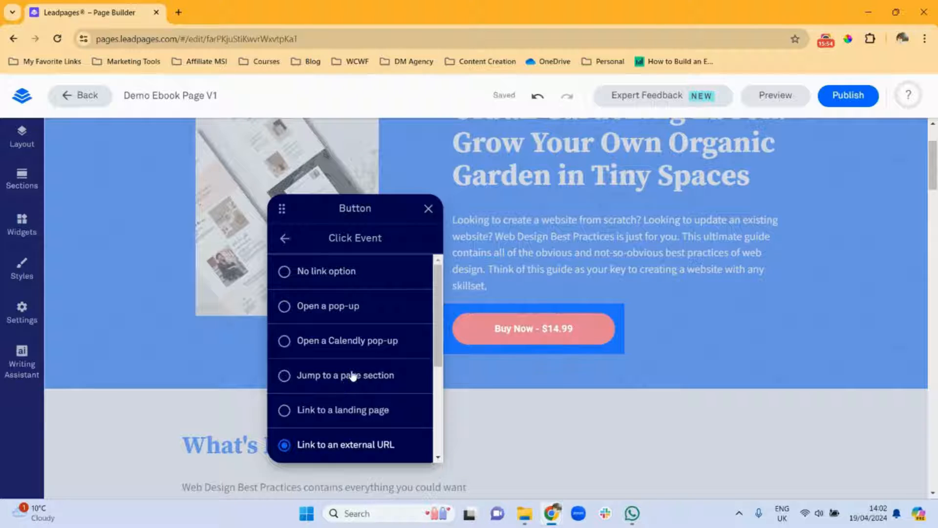
{"action": "left_click", "coordinate": [428, 209]}
Look through the What's Inside, chapter and free-chapter offer sections of the page.
{"action": "left_click_drag", "start_coordinate": [937, 140], "coordinate": [920, 169]}
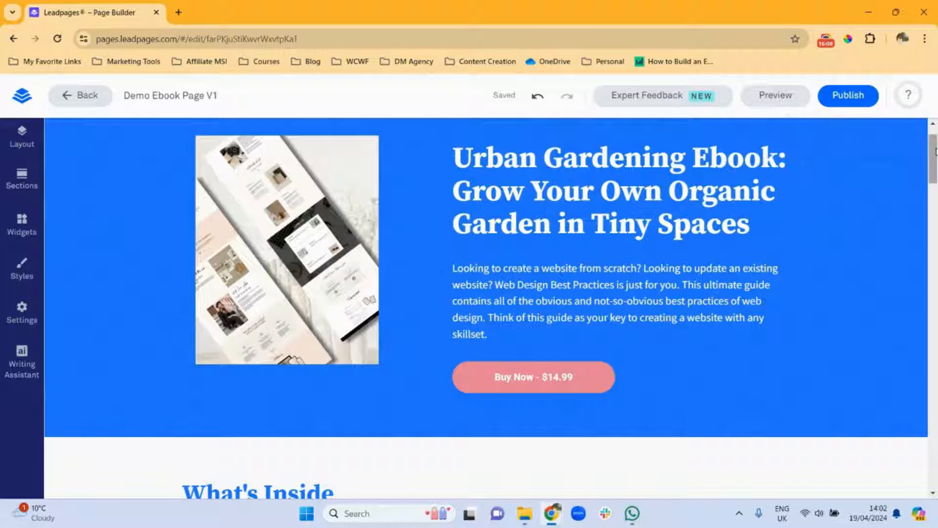
{"action": "scroll", "coordinate": [935, 161], "scroll_direction": "down", "scroll_amount": 3}
{"action": "mouse_move", "coordinate": [936, 171]}
{"action": "left_mouse_down"}
{"action": "mouse_move", "coordinate": [937, 211]}
{"action": "mouse_move", "coordinate": [936, 182]}
{"action": "left_mouse_up"}
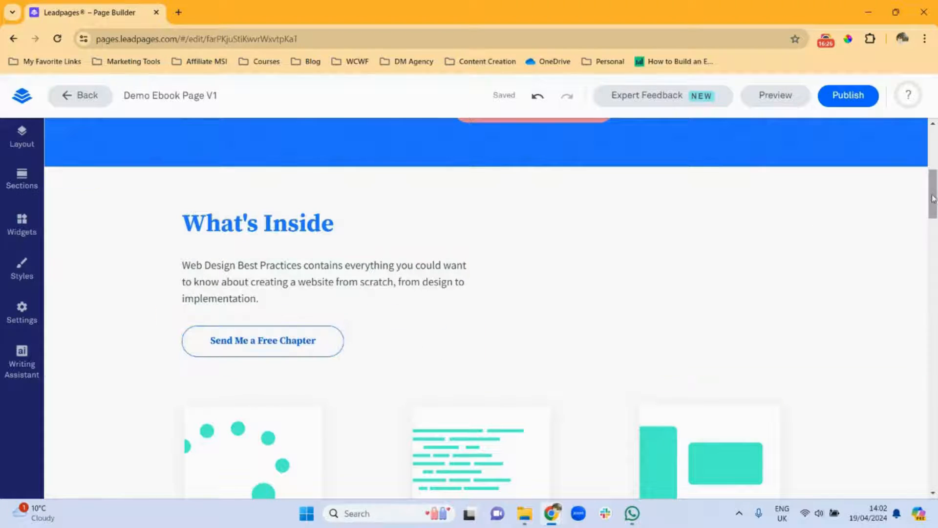
{"action": "scroll", "coordinate": [592, 445], "scroll_direction": "down", "scroll_amount": 4}
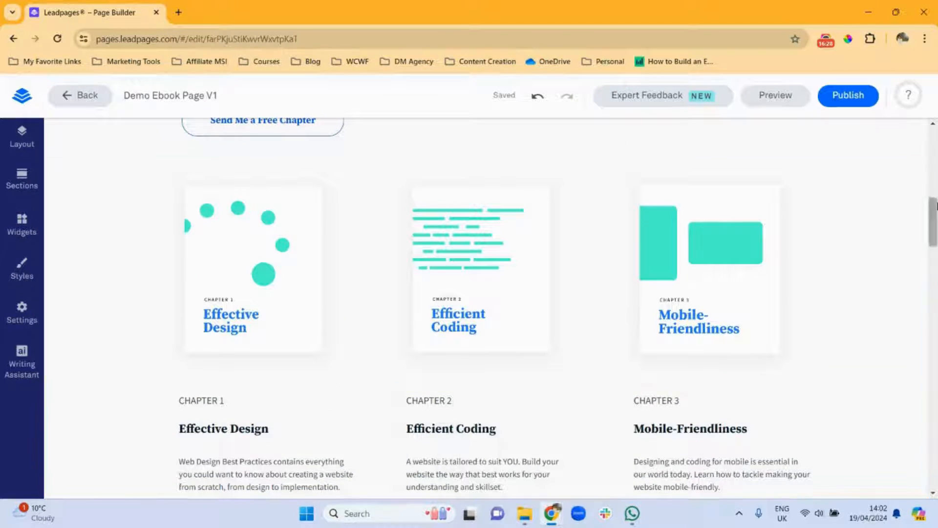
{"action": "left_click_drag", "start_coordinate": [934, 217], "coordinate": [936, 293]}
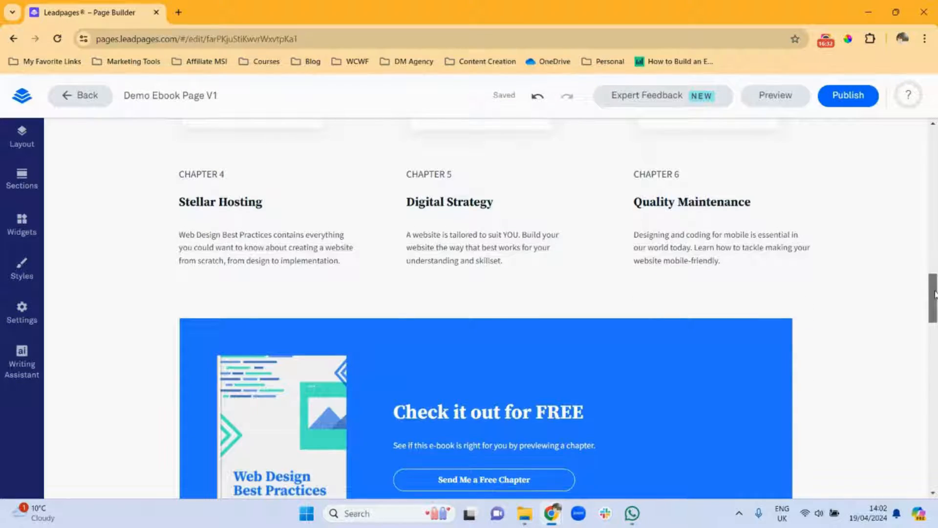
{"action": "left_click_drag", "start_coordinate": [935, 293], "coordinate": [931, 206]}
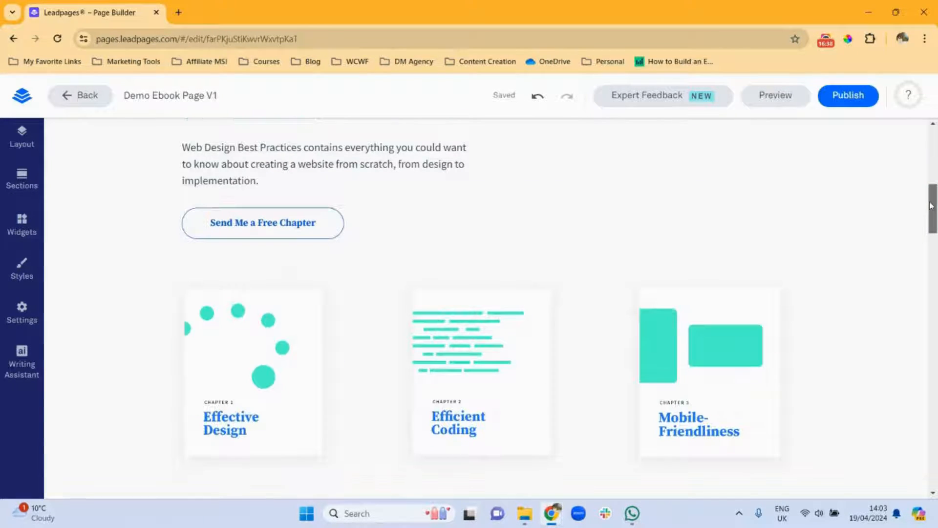
Add a new section between the hero section and the What's Inside section.
{"action": "left_click_drag", "start_coordinate": [931, 203], "coordinate": [931, 173]}
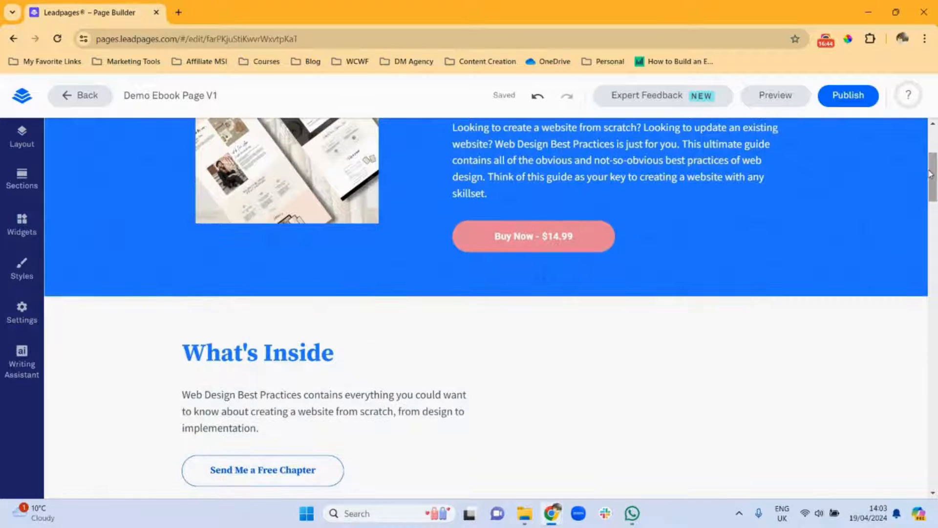
{"action": "mouse_move", "coordinate": [447, 348]}
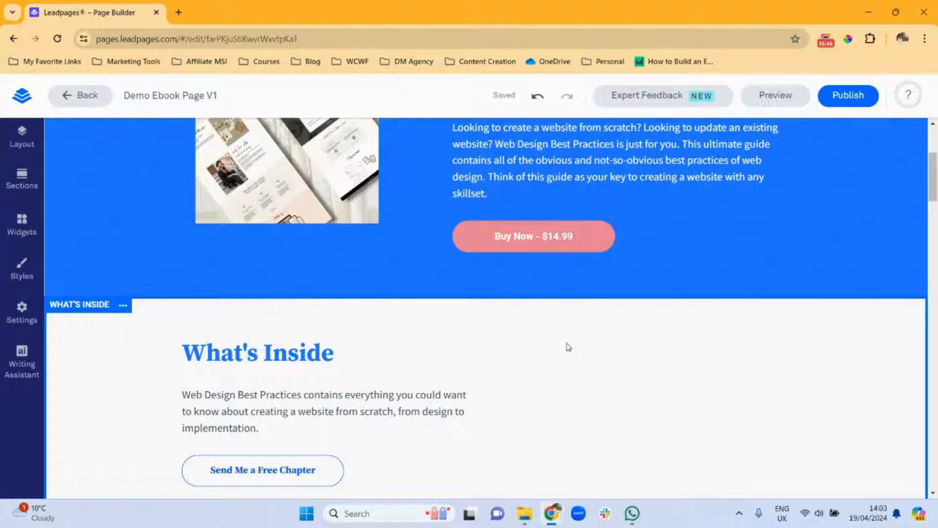
{"action": "mouse_move", "coordinate": [446, 305]}
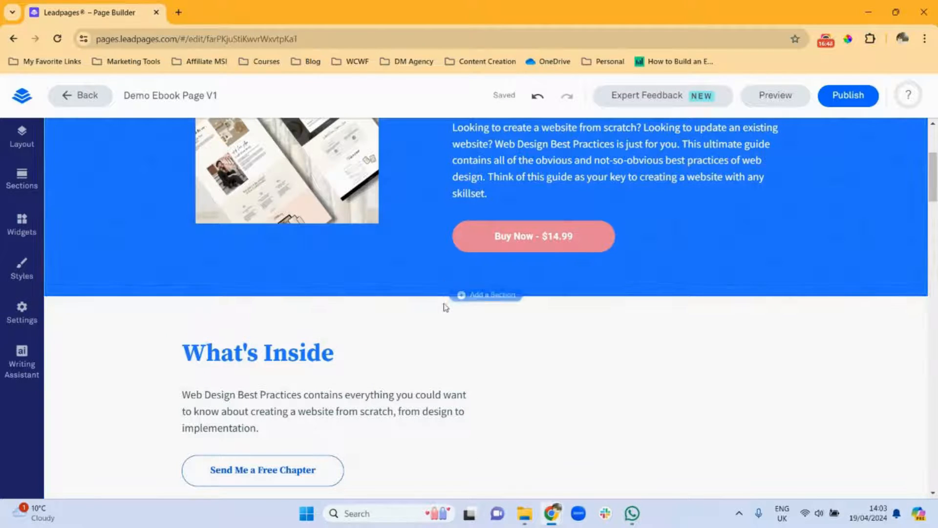
{"action": "left_click", "coordinate": [480, 297]}
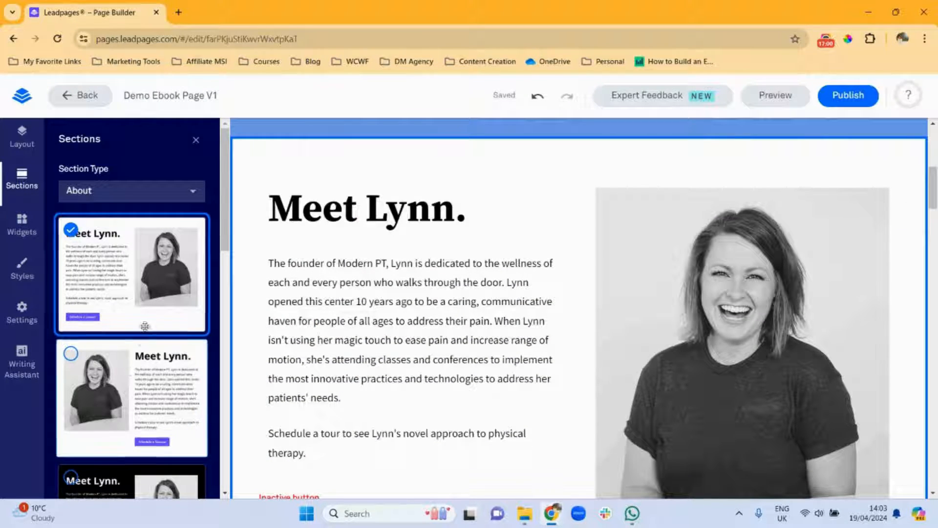
Browse the available section types, viewing the Call to Action and FAQs section layouts.
{"action": "left_click", "coordinate": [191, 195]}
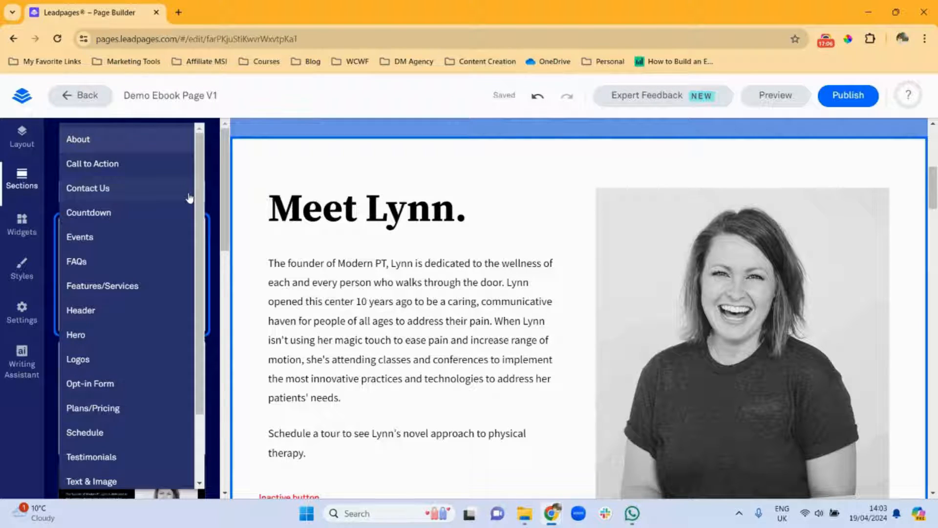
{"action": "left_click", "coordinate": [213, 204]}
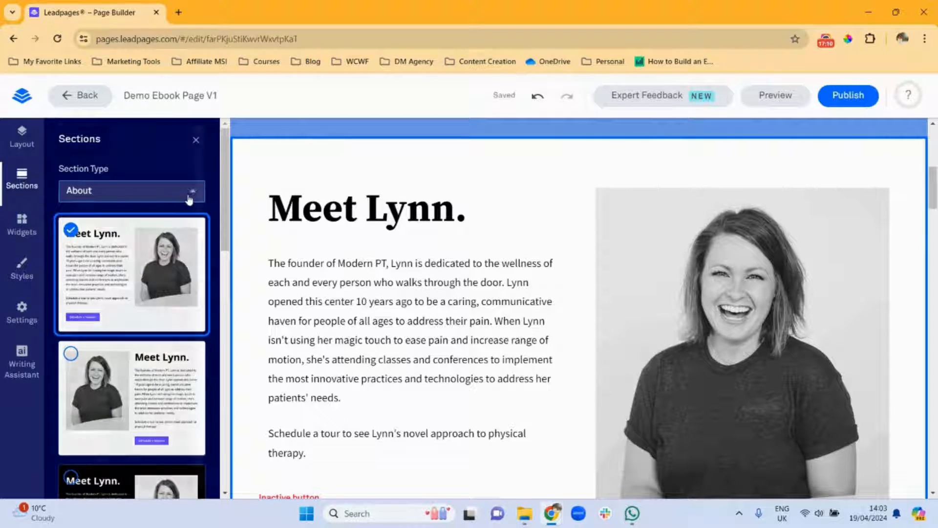
{"action": "left_click", "coordinate": [189, 198]}
{"action": "left_click", "coordinate": [189, 199]}
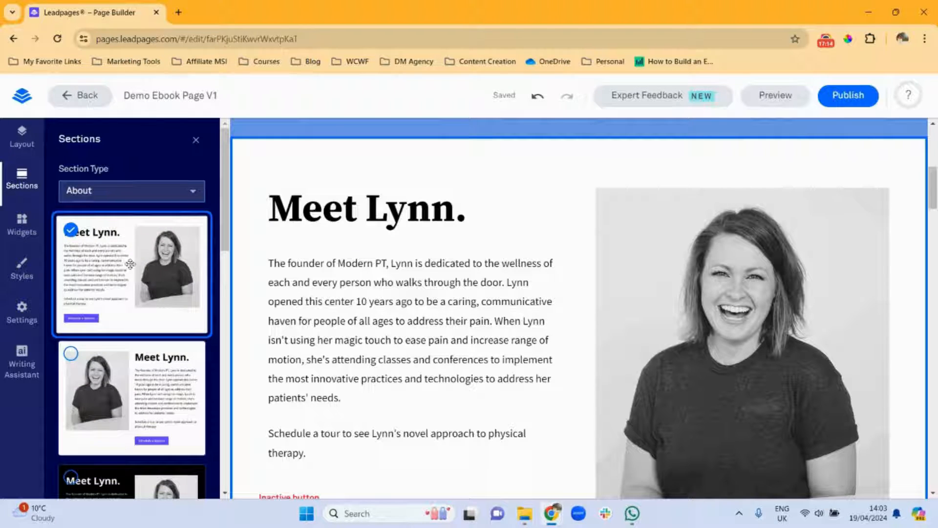
{"action": "left_click", "coordinate": [198, 201]}
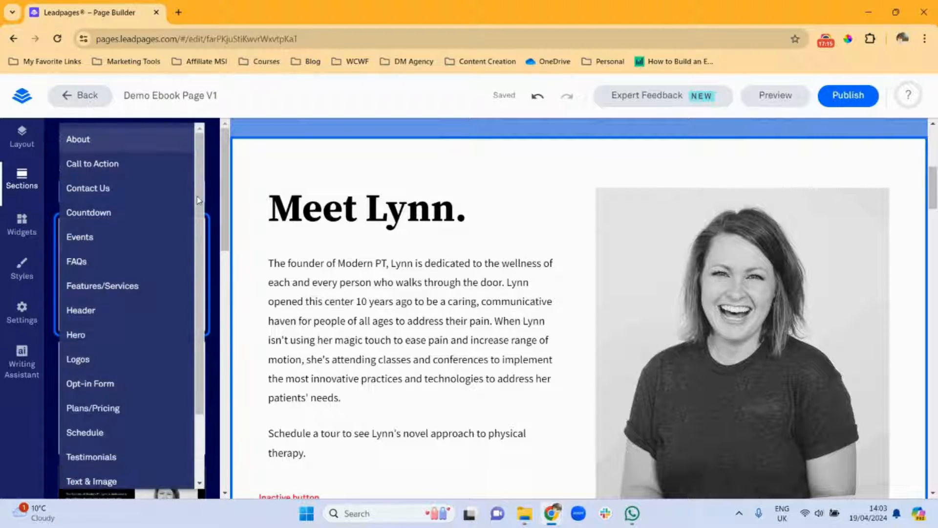
{"action": "left_click", "coordinate": [113, 164]}
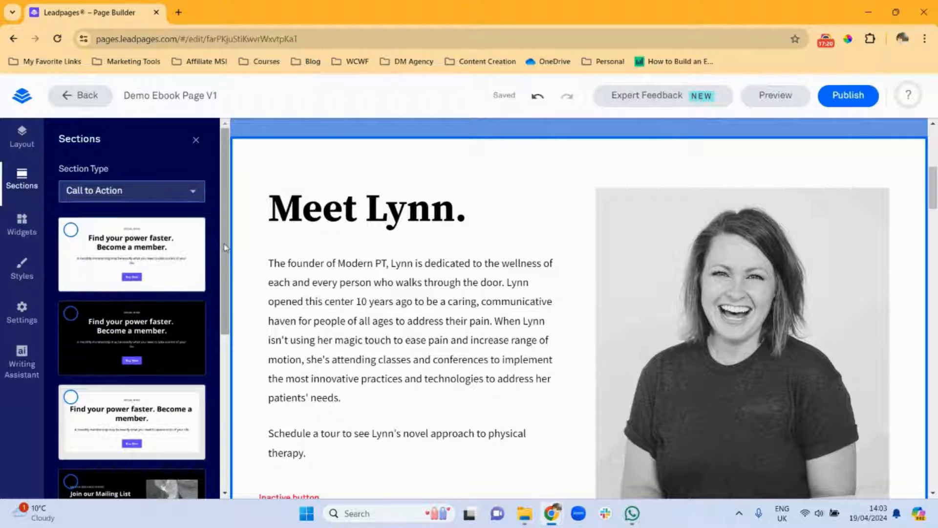
{"action": "mouse_move", "coordinate": [226, 247]}
{"action": "left_mouse_down"}
{"action": "mouse_move", "coordinate": [218, 418]}
{"action": "mouse_move", "coordinate": [221, 230]}
{"action": "left_mouse_up"}
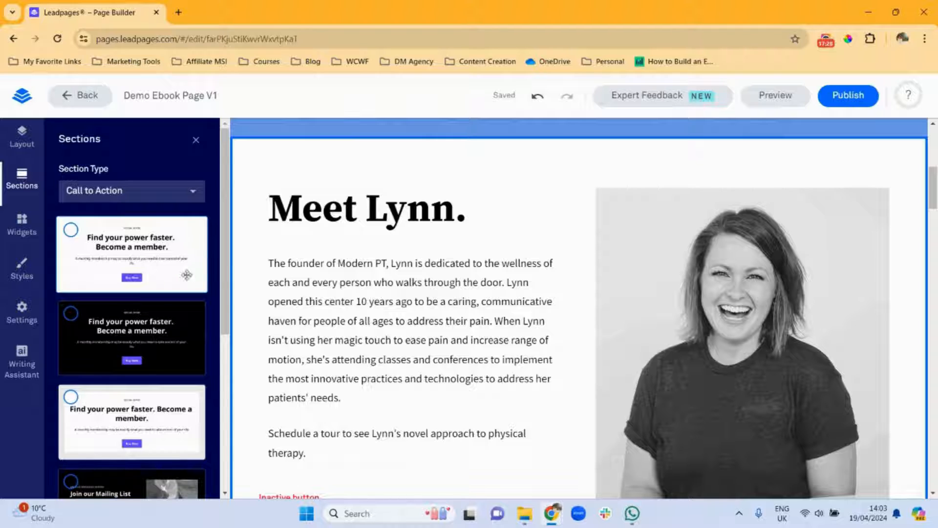
{"action": "left_click", "coordinate": [190, 195]}
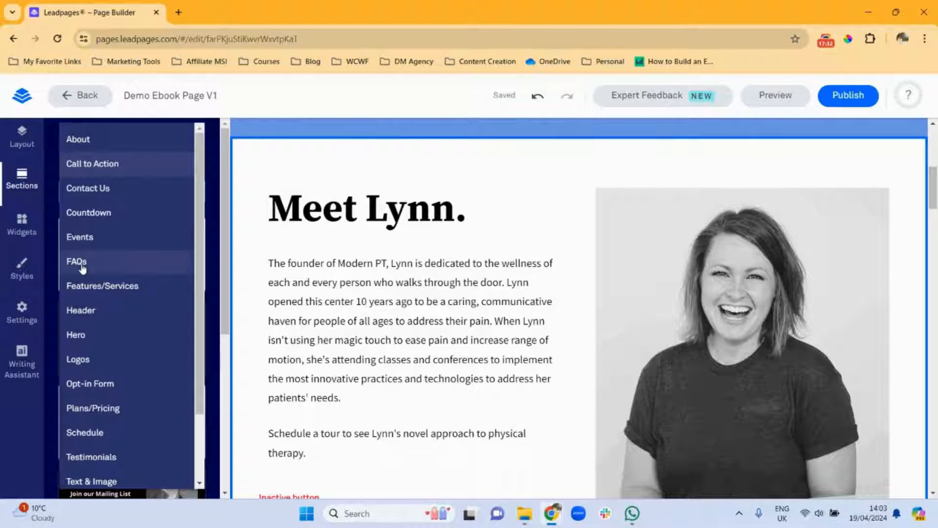
{"action": "left_click", "coordinate": [82, 268]}
{"action": "left_click_drag", "start_coordinate": [226, 261], "coordinate": [224, 236]}
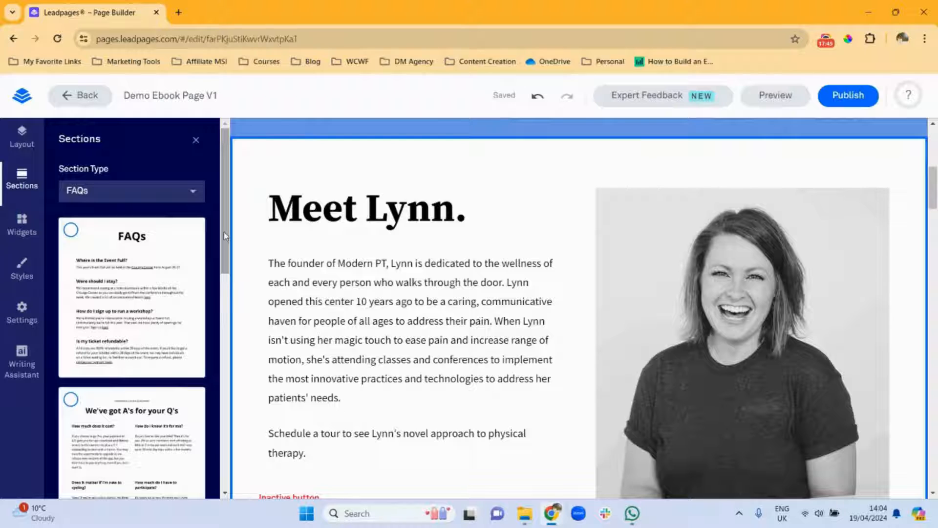
Use the light two-plan "Plans for all levels" layout from the Plans/Pricing section type for the new section.
{"action": "left_click", "coordinate": [181, 192]}
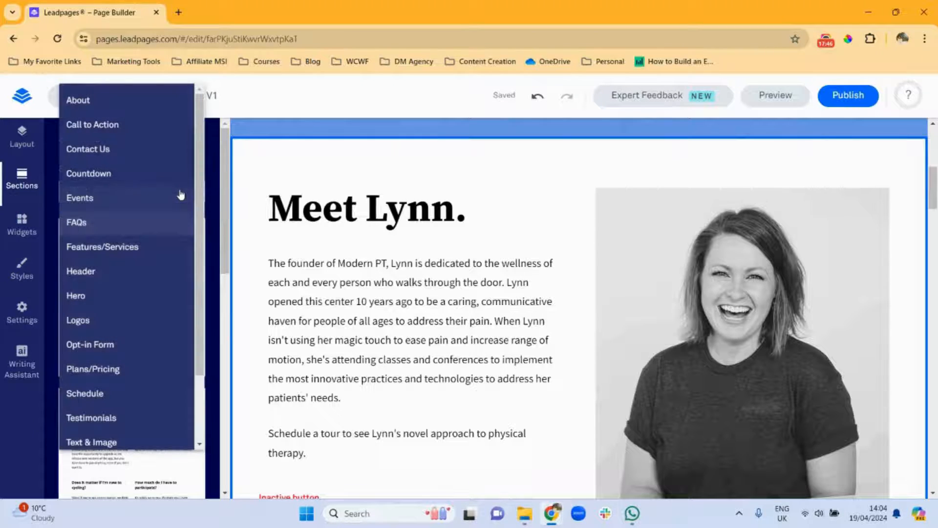
{"action": "left_click", "coordinate": [109, 369]}
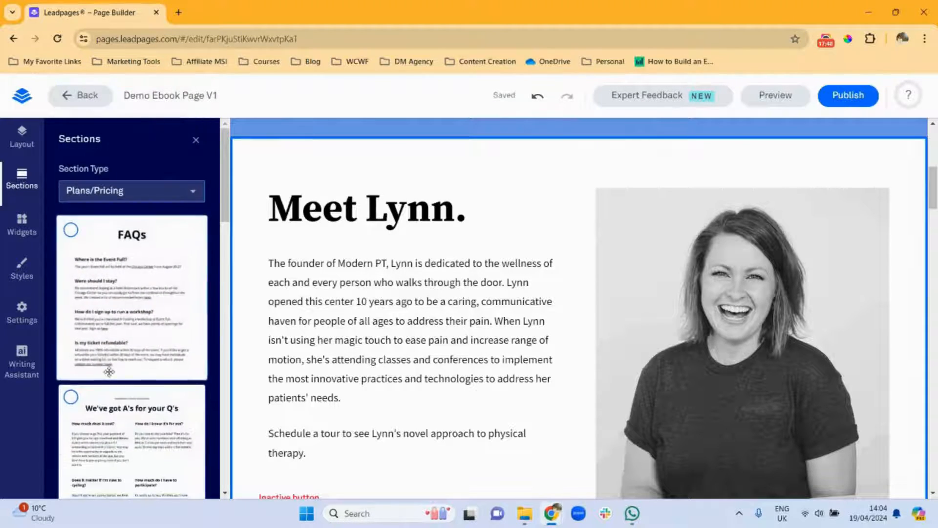
{"action": "left_click_drag", "start_coordinate": [225, 213], "coordinate": [226, 437]}
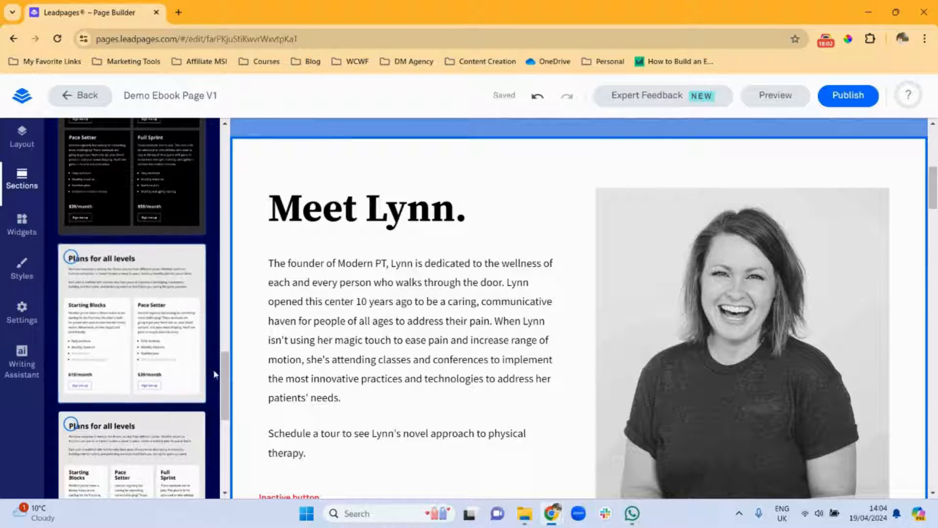
{"action": "mouse_move", "coordinate": [224, 379]}
{"action": "left_mouse_down"}
{"action": "mouse_move", "coordinate": [235, 285]}
{"action": "mouse_move", "coordinate": [235, 382]}
{"action": "left_mouse_up"}
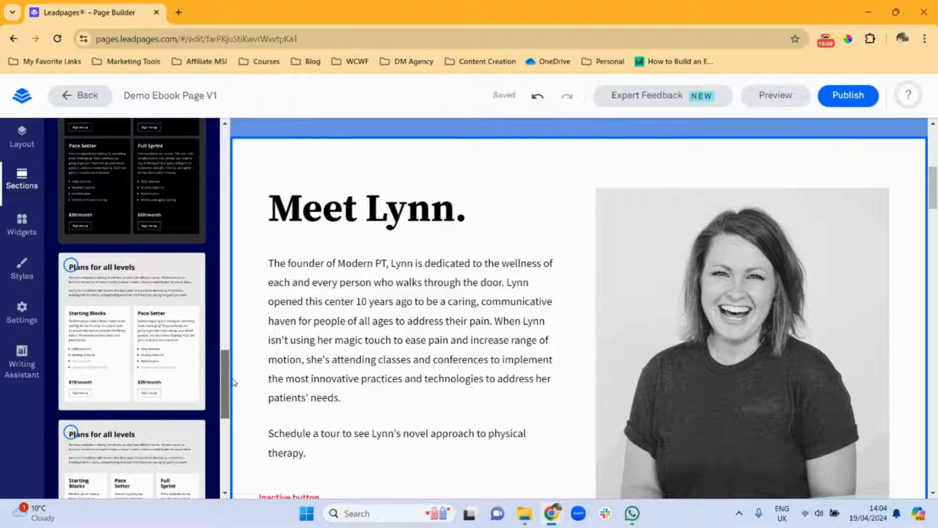
{"action": "left_click", "coordinate": [149, 337]}
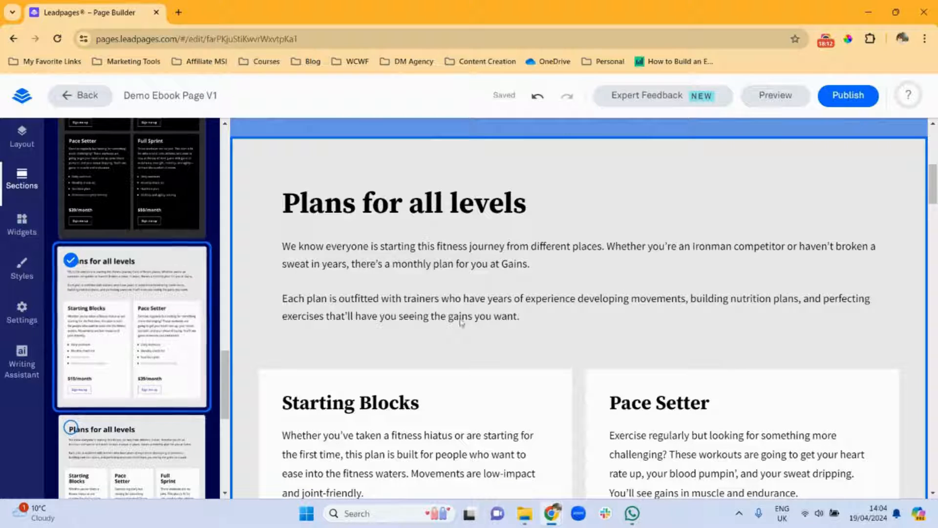
{"action": "mouse_move", "coordinate": [932, 189]}
{"action": "left_mouse_down"}
{"action": "mouse_move", "coordinate": [932, 239]}
{"action": "mouse_move", "coordinate": [932, 200]}
{"action": "left_mouse_up"}
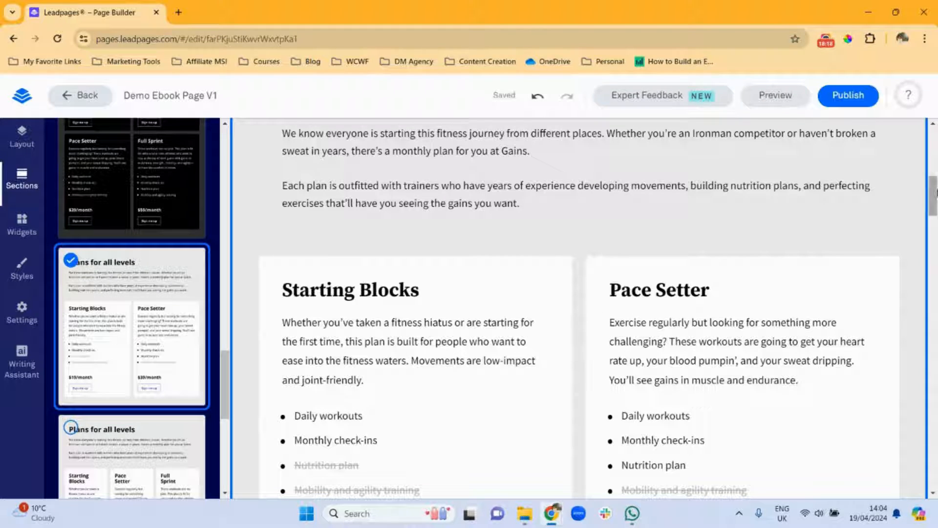
{"action": "left_click_drag", "start_coordinate": [932, 196], "coordinate": [936, 234]}
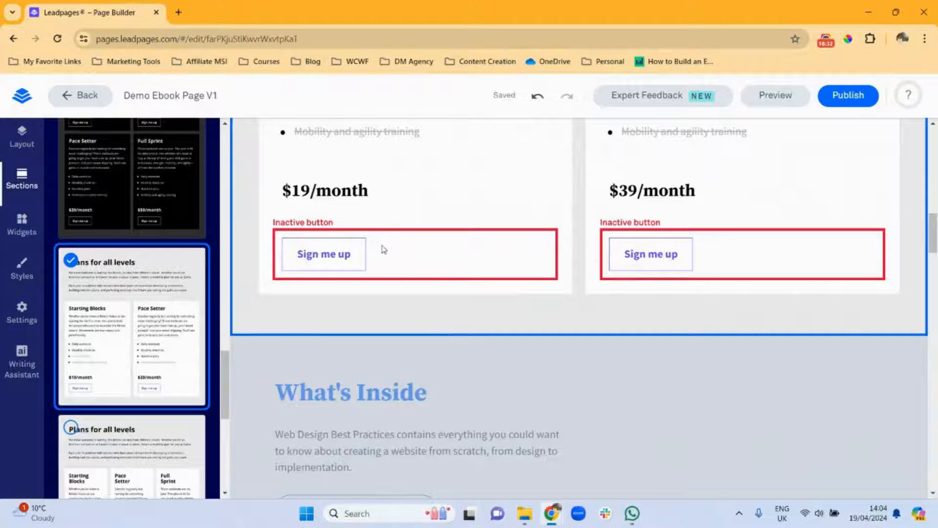
{"action": "mouse_move", "coordinate": [933, 249]}
{"action": "left_mouse_down"}
{"action": "mouse_move", "coordinate": [934, 149]}
{"action": "mouse_move", "coordinate": [936, 239]}
{"action": "left_mouse_up"}
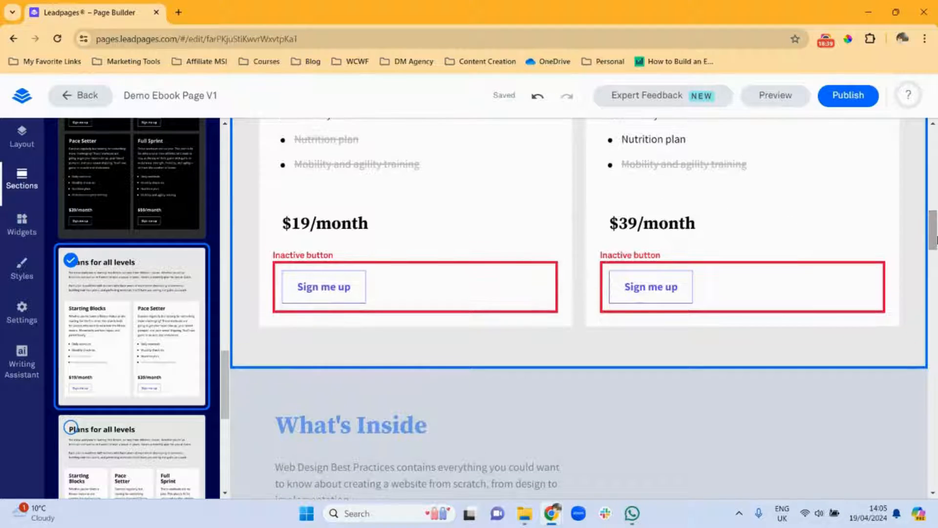
{"action": "left_click", "coordinate": [319, 286]}
{"action": "left_click", "coordinate": [320, 286]}
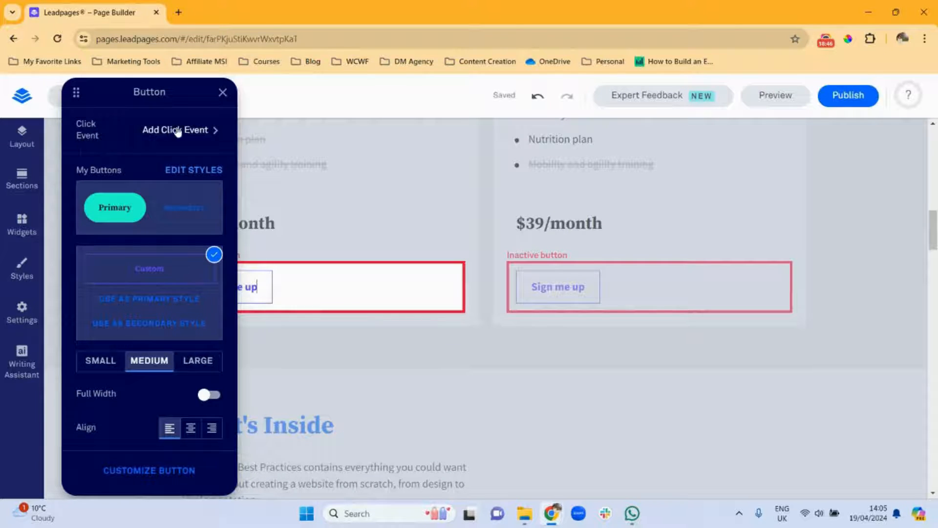
{"action": "left_click", "coordinate": [215, 132]}
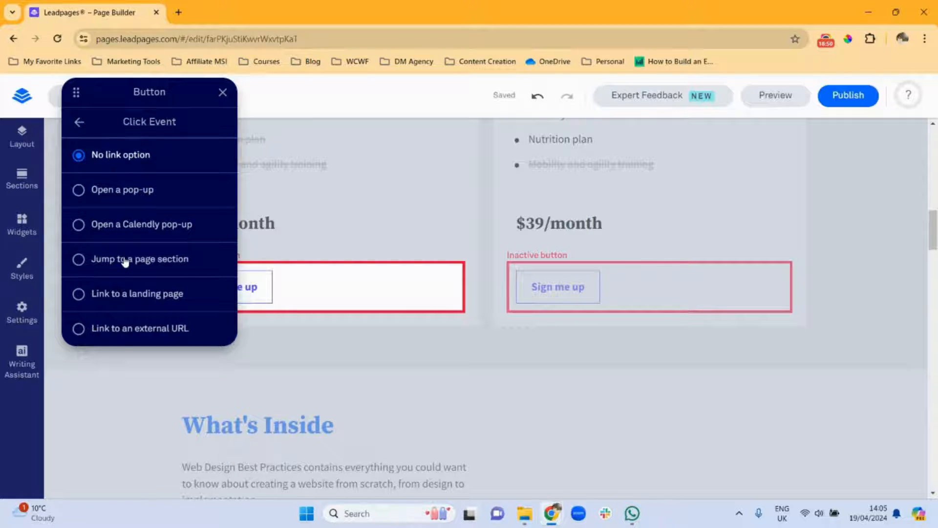
{"action": "left_click", "coordinate": [125, 330]}
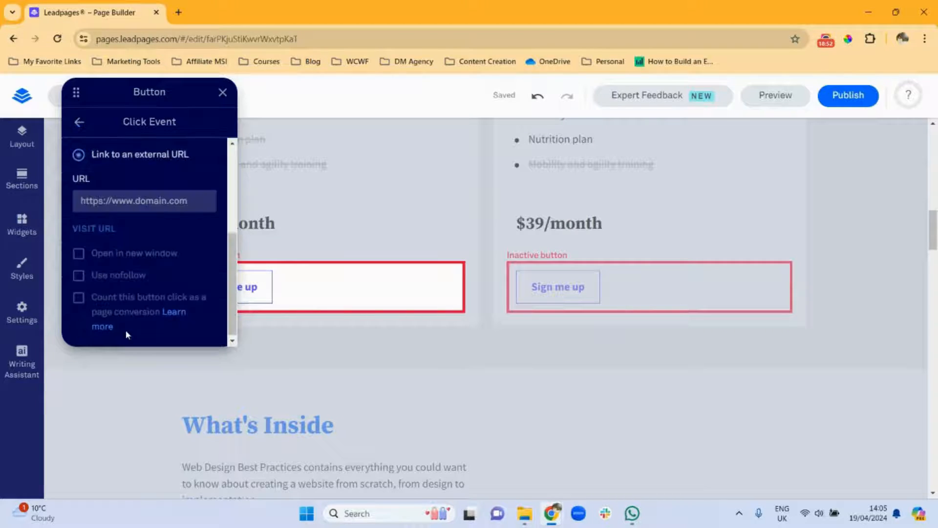
{"action": "left_click", "coordinate": [116, 200]}
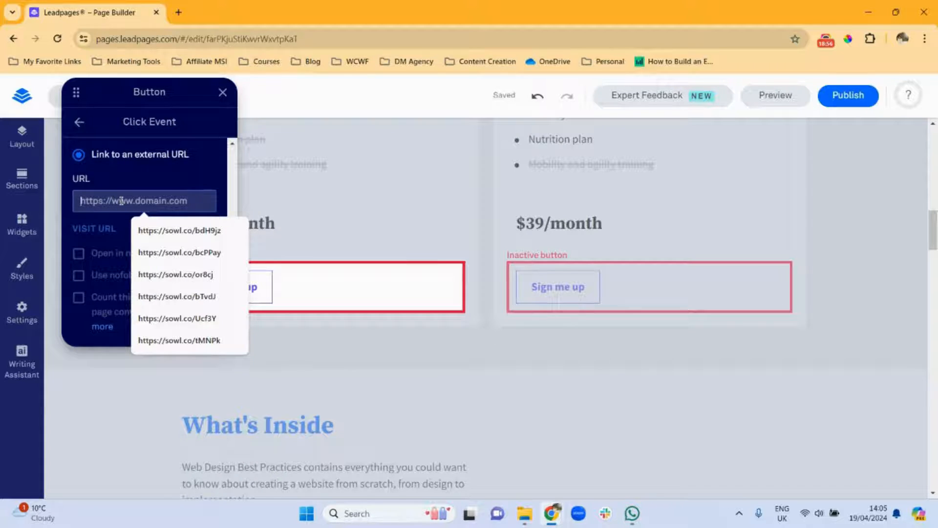
{"action": "type", "text": "www.go"}
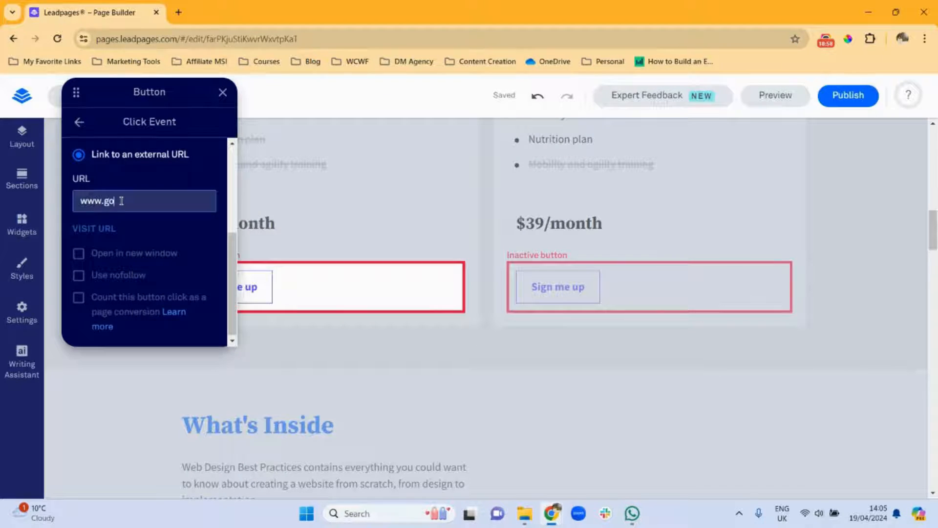
{"action": "type", "text": "ogle.com"}
{"action": "left_click", "coordinate": [179, 228]}
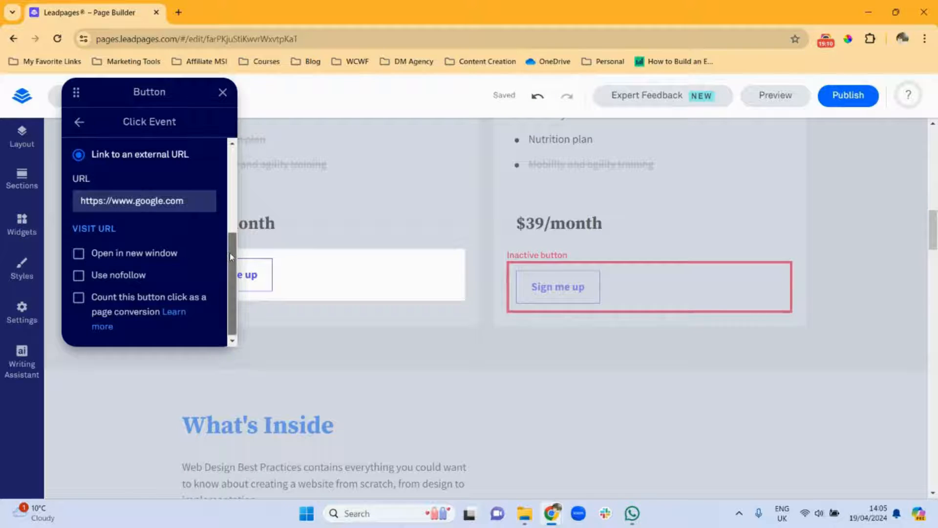
Switch the Sign me up button's click event to open the pop-up My Leadbox 1.
{"action": "left_click_drag", "start_coordinate": [229, 253], "coordinate": [230, 167]}
{"action": "left_click", "coordinate": [137, 195]}
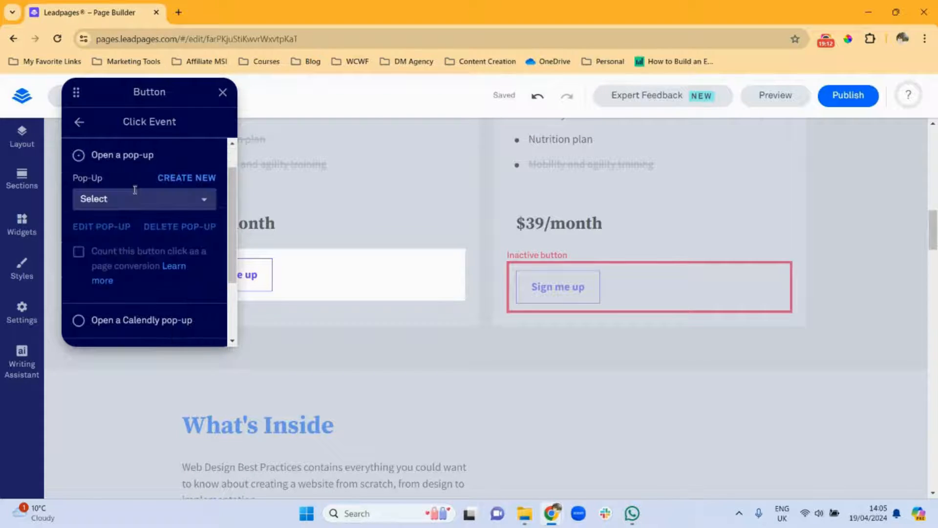
{"action": "left_click", "coordinate": [205, 202]}
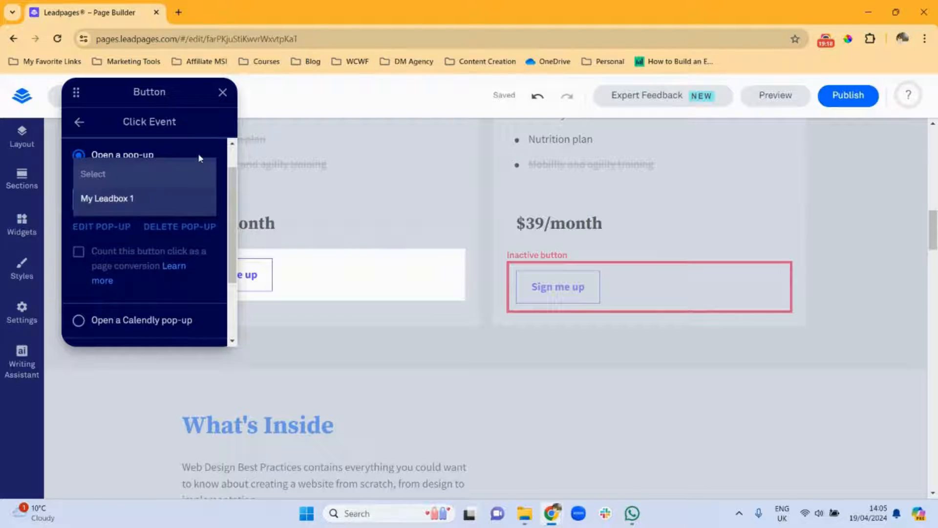
{"action": "left_click", "coordinate": [205, 205]}
{"action": "left_click", "coordinate": [205, 205]}
{"action": "left_click", "coordinate": [125, 208]}
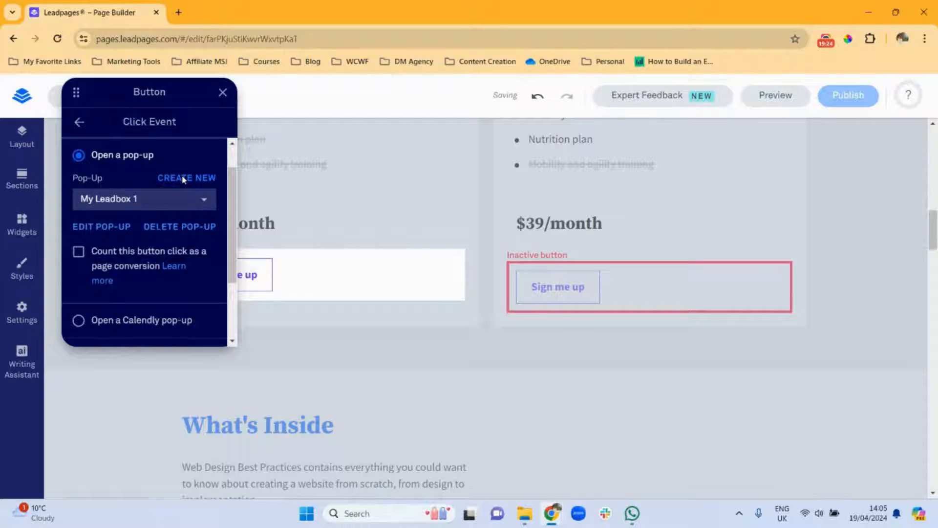
Create a new pop-up for the Sign me up button and leave the pop-up editor.
{"action": "left_click", "coordinate": [184, 179]}
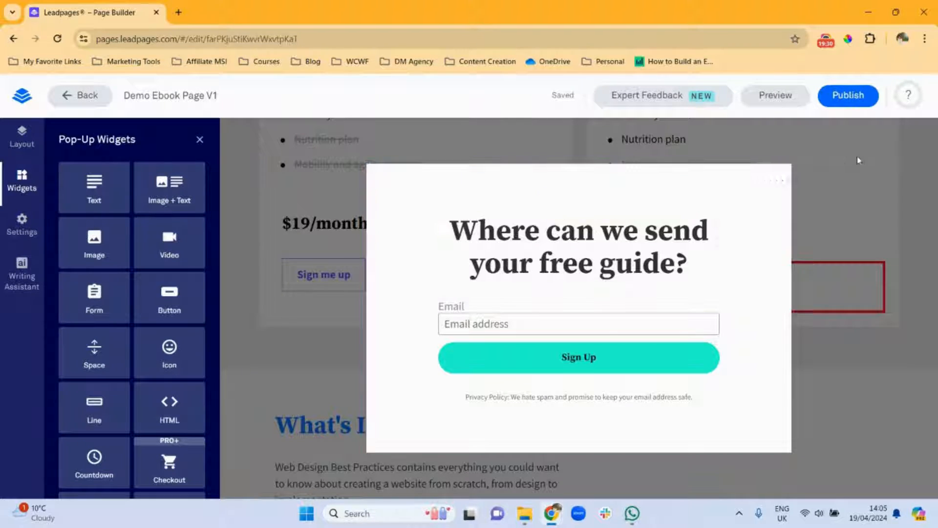
{"action": "left_click", "coordinate": [199, 140]}
{"action": "left_click", "coordinate": [804, 233]}
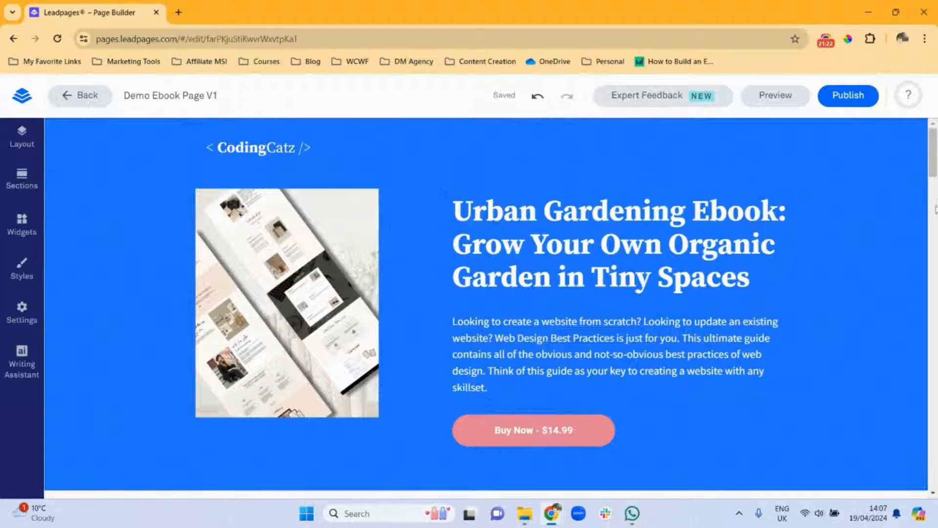
Open the What's Inside section's settings and remove its background color.
{"action": "left_click_drag", "start_coordinate": [933, 165], "coordinate": [923, 217]}
{"action": "scroll", "coordinate": [924, 217], "scroll_direction": "up", "scroll_amount": 3}
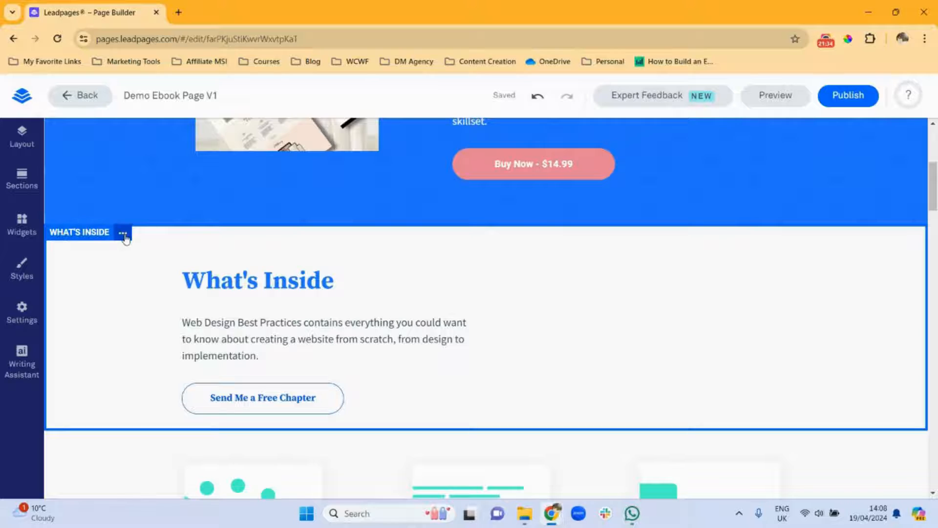
{"action": "left_click", "coordinate": [123, 233]}
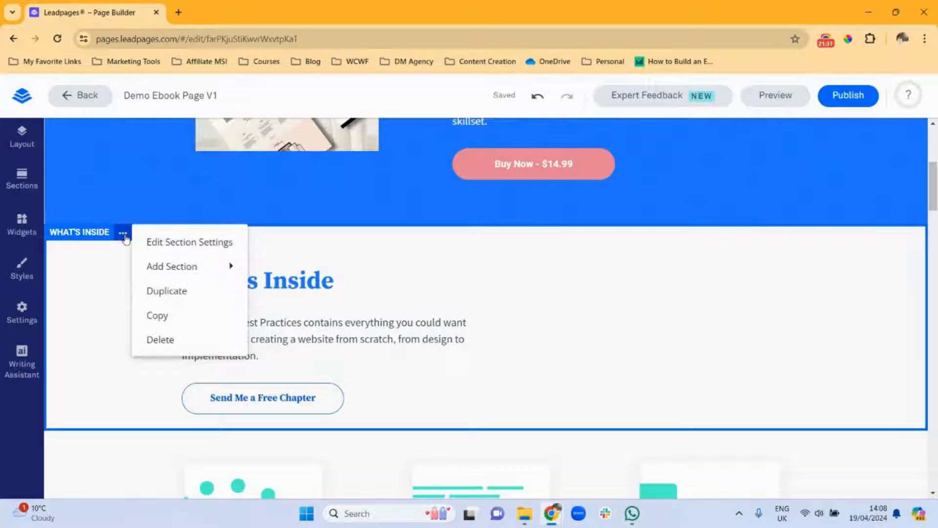
{"action": "left_click", "coordinate": [160, 244]}
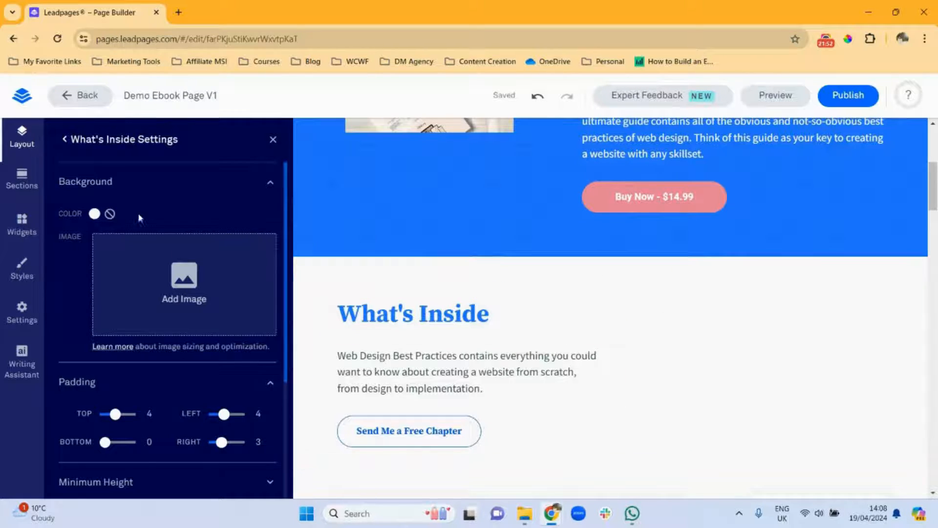
{"action": "left_click", "coordinate": [109, 216]}
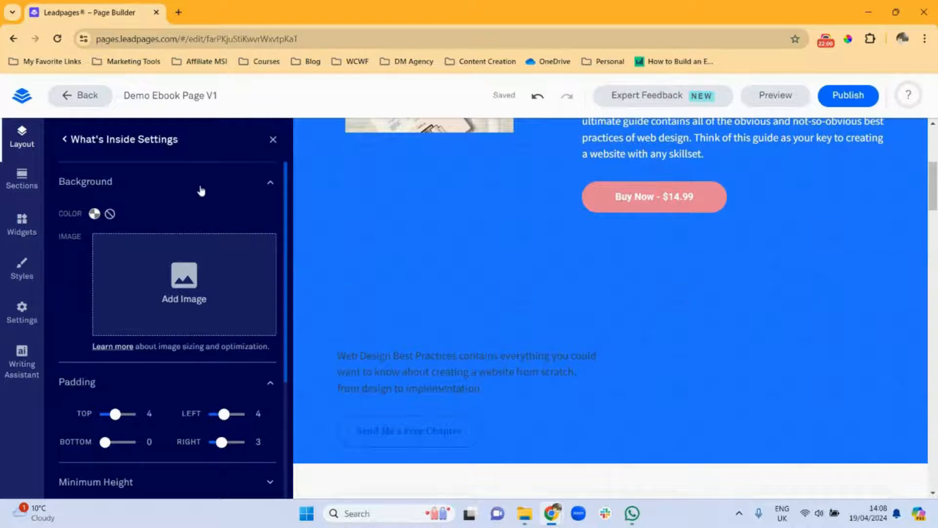
Set the What's Inside section's background color to white (FFFFFF) with an opacity of 50.
{"action": "left_click", "coordinate": [94, 214]}
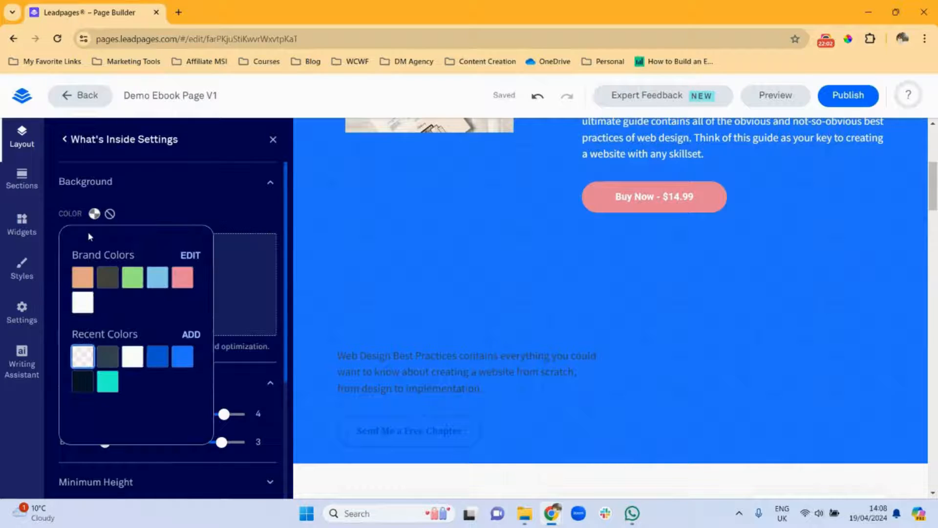
{"action": "left_click", "coordinate": [130, 362]}
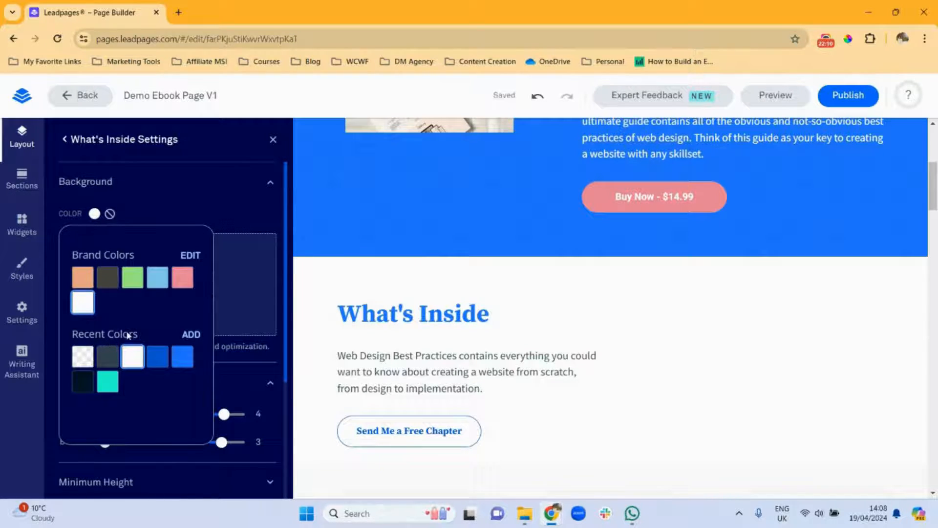
{"action": "left_click", "coordinate": [192, 336]}
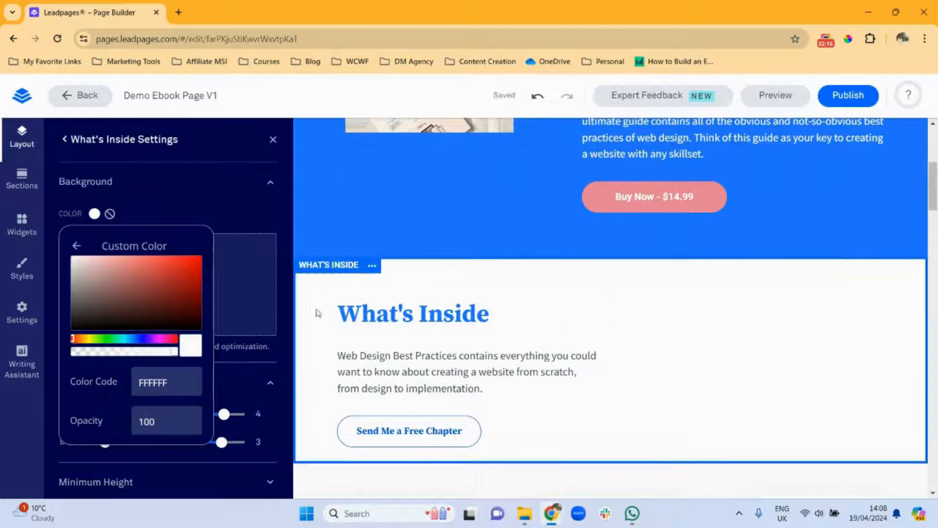
{"action": "left_click", "coordinate": [147, 422]}
{"action": "key", "text": "BackSpace"}
{"action": "key", "text": "BackSpace"}
{"action": "type", "text": "50"}
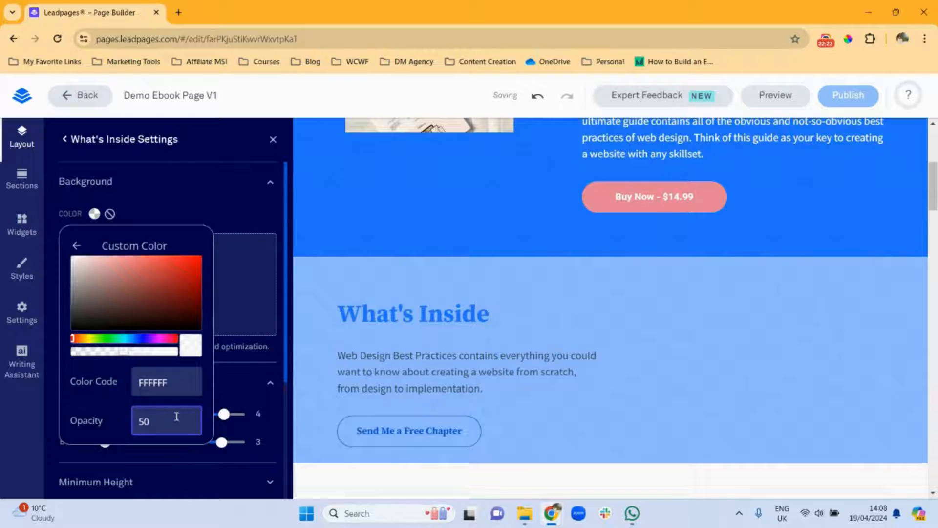
Raise the opacity of the What's Inside section's white background to 100 and close the color picker.
{"action": "key", "text": "BackSpace"}
{"action": "key", "text": "BackSpace"}
{"action": "type", "text": "100"}
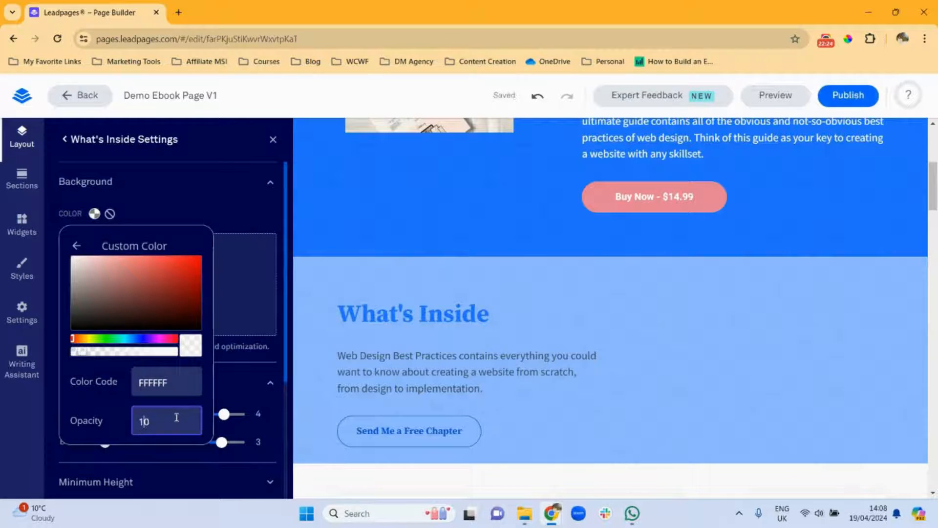
{"action": "left_click", "coordinate": [110, 409]}
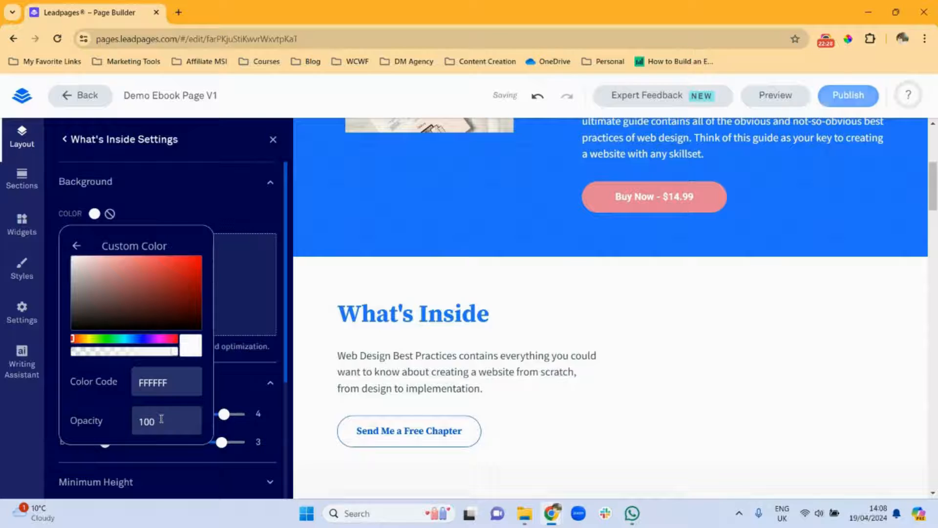
{"action": "left_click", "coordinate": [198, 198]}
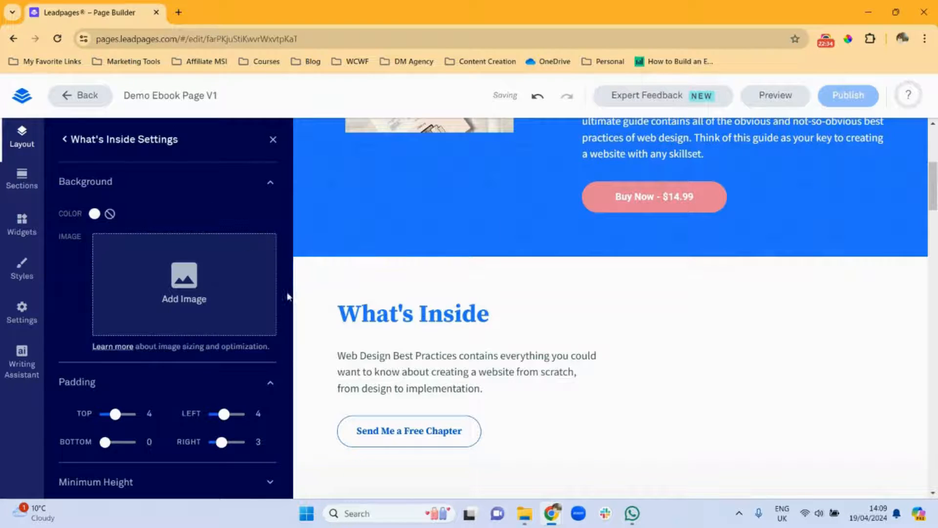
Try a top padding of 0 on the What's Inside section, restore it to 4, and show the minimum height options.
{"action": "left_click_drag", "start_coordinate": [286, 300], "coordinate": [287, 377]}
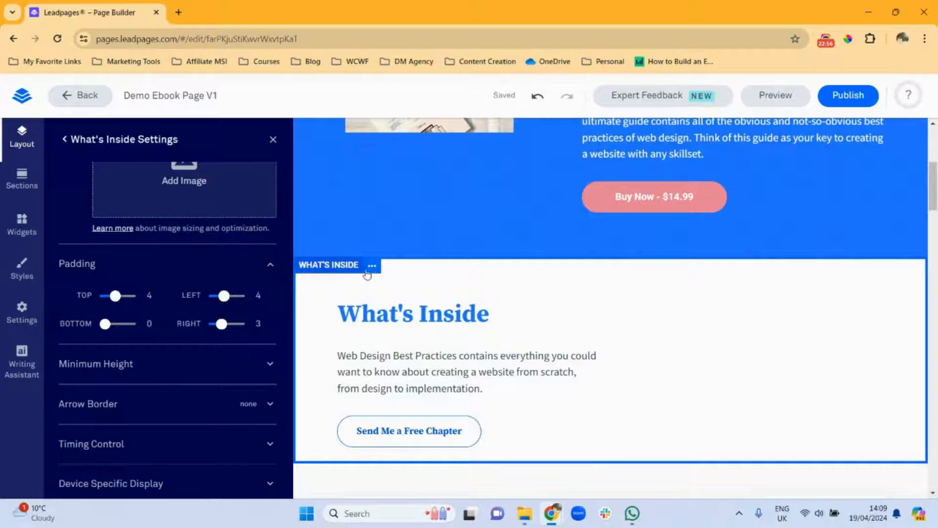
{"action": "left_click_drag", "start_coordinate": [115, 295], "coordinate": [100, 296]}
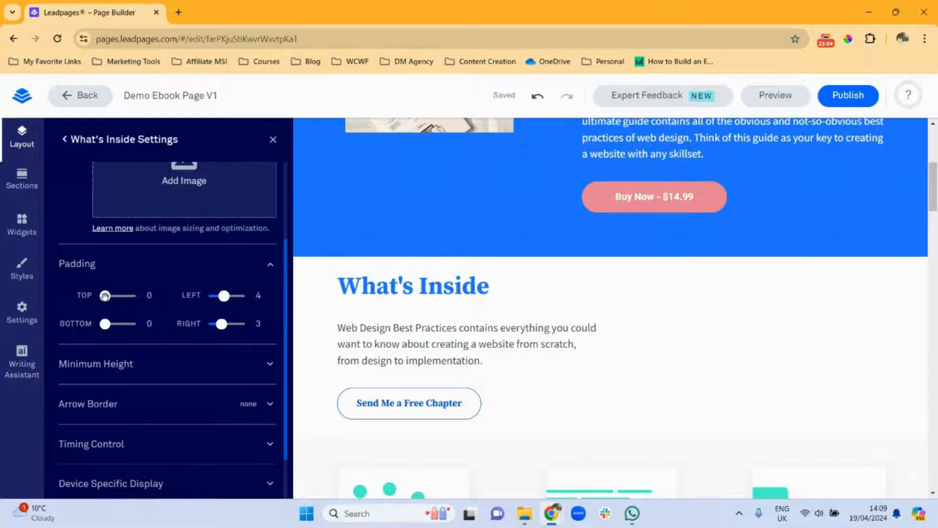
{"action": "left_click_drag", "start_coordinate": [105, 295], "coordinate": [115, 296]}
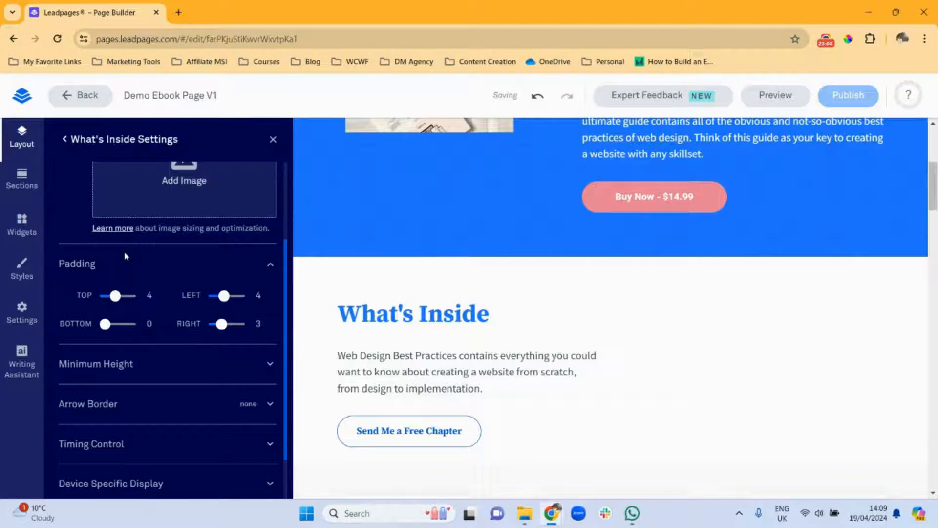
{"action": "left_click", "coordinate": [267, 375]}
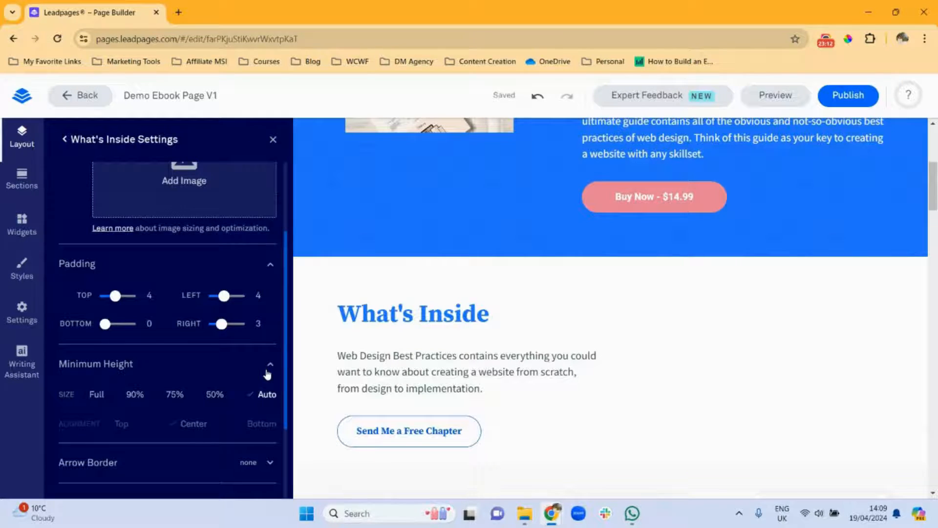
{"action": "left_click_drag", "start_coordinate": [288, 378], "coordinate": [288, 430]}
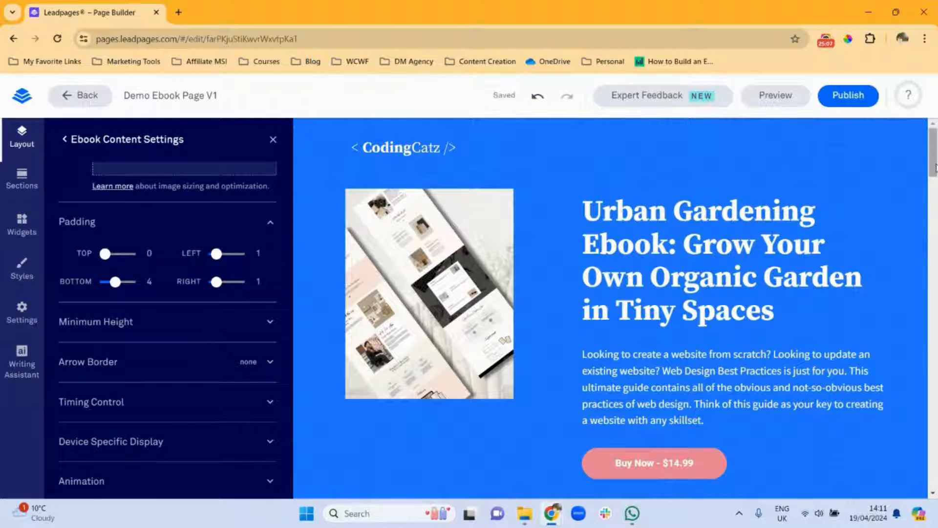
Open the settings of the CTA section and try its arrow border at Bottom and at Top.
{"action": "scroll", "coordinate": [587, 307], "scroll_direction": "down", "scroll_amount": 5}
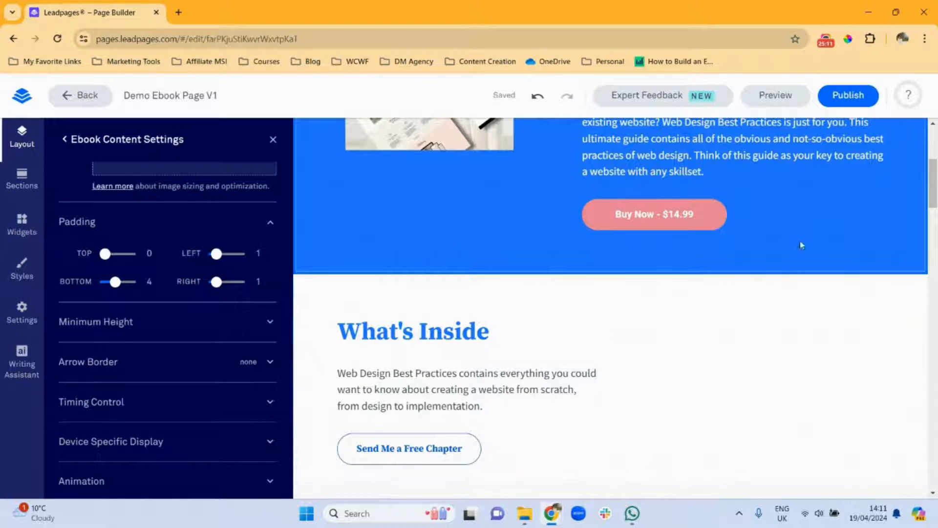
{"action": "left_click_drag", "start_coordinate": [933, 199], "coordinate": [933, 364]}
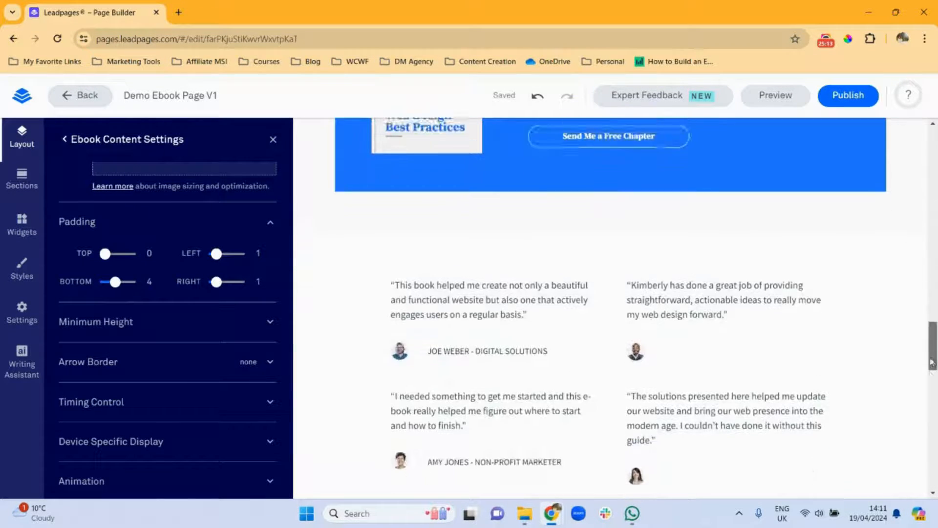
{"action": "left_click_drag", "start_coordinate": [932, 364], "coordinate": [933, 397]}
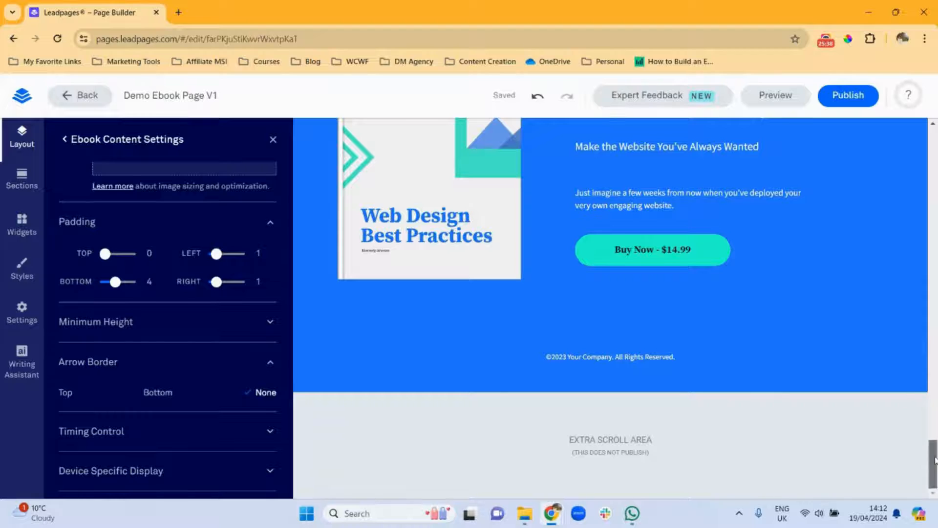
{"action": "left_click_drag", "start_coordinate": [934, 461], "coordinate": [925, 411]}
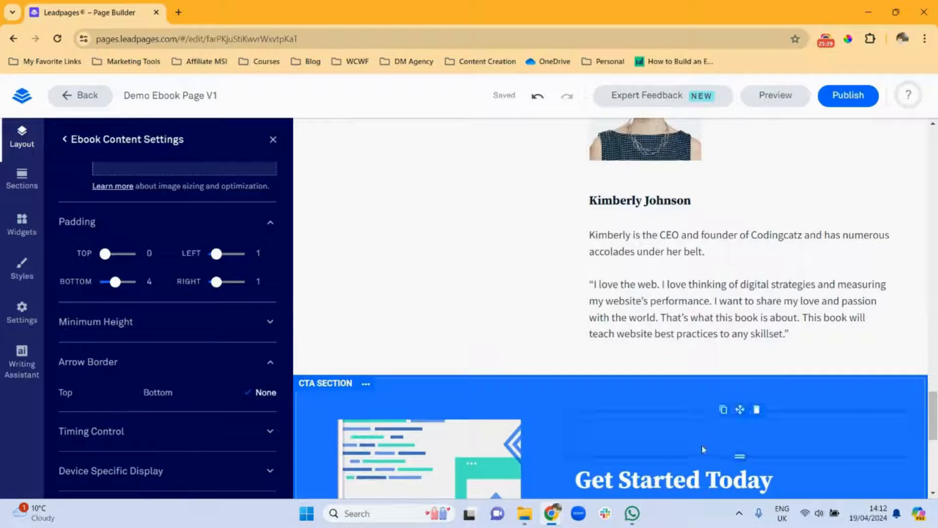
{"action": "left_click", "coordinate": [365, 385]}
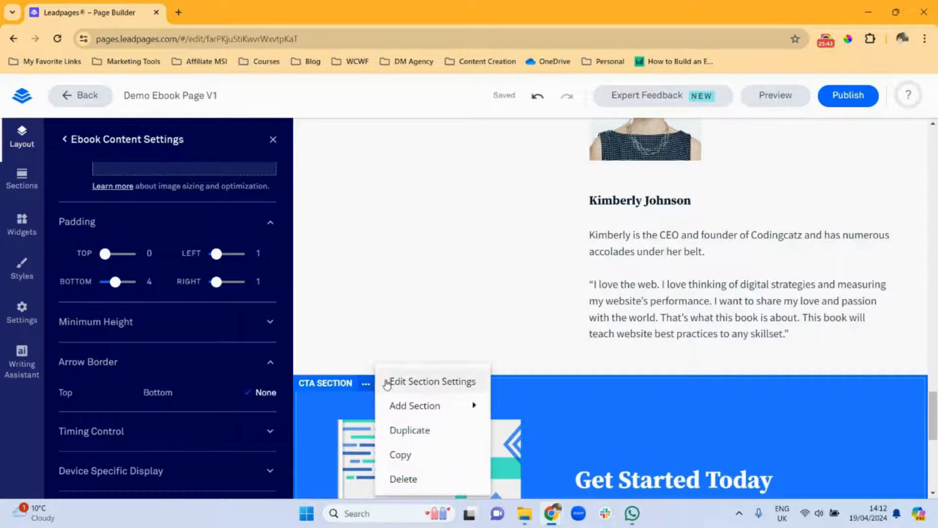
{"action": "left_click", "coordinate": [389, 383]}
{"action": "left_click", "coordinate": [160, 394]}
{"action": "left_click", "coordinate": [69, 393]}
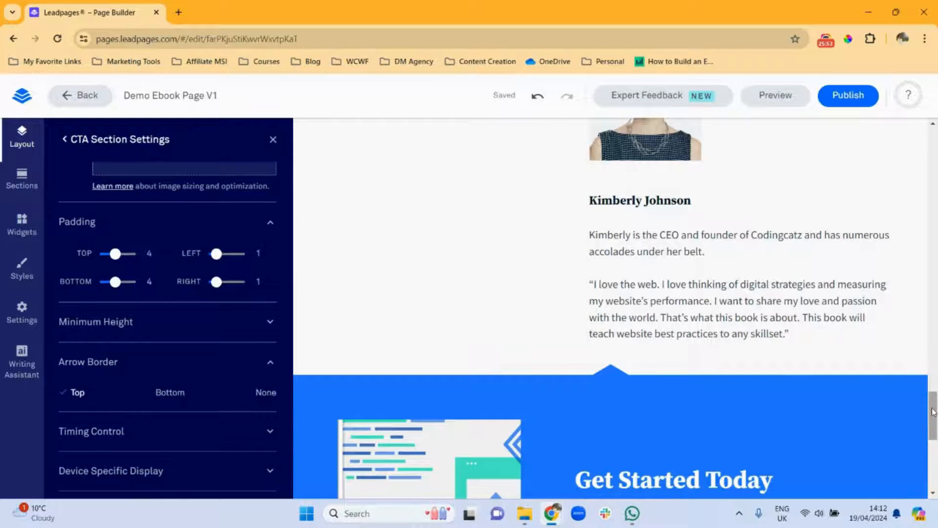
Set the CTA section's arrow border to None and collapse the arrow border options.
{"action": "mouse_move", "coordinate": [934, 411]}
{"action": "left_mouse_down"}
{"action": "mouse_move", "coordinate": [935, 457]}
{"action": "mouse_move", "coordinate": [934, 405]}
{"action": "left_mouse_up"}
{"action": "left_click", "coordinate": [267, 400]}
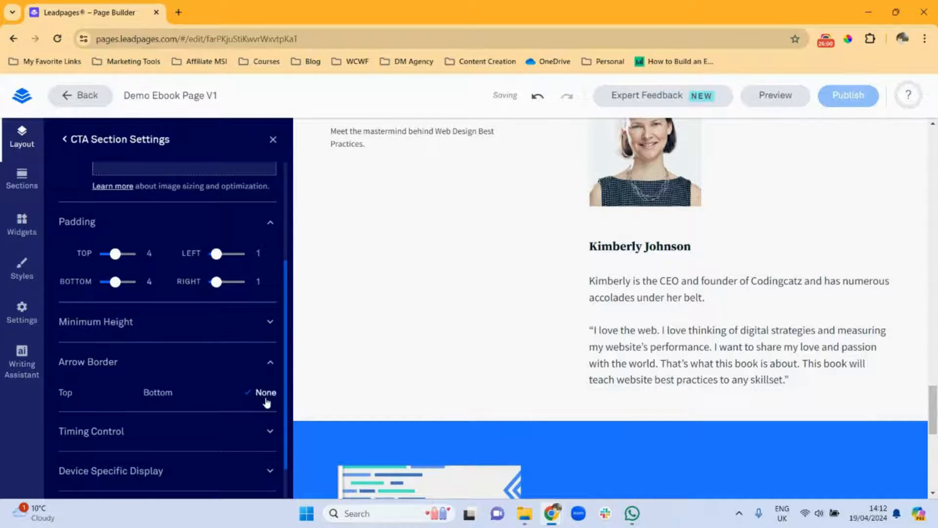
{"action": "left_click", "coordinate": [270, 365]}
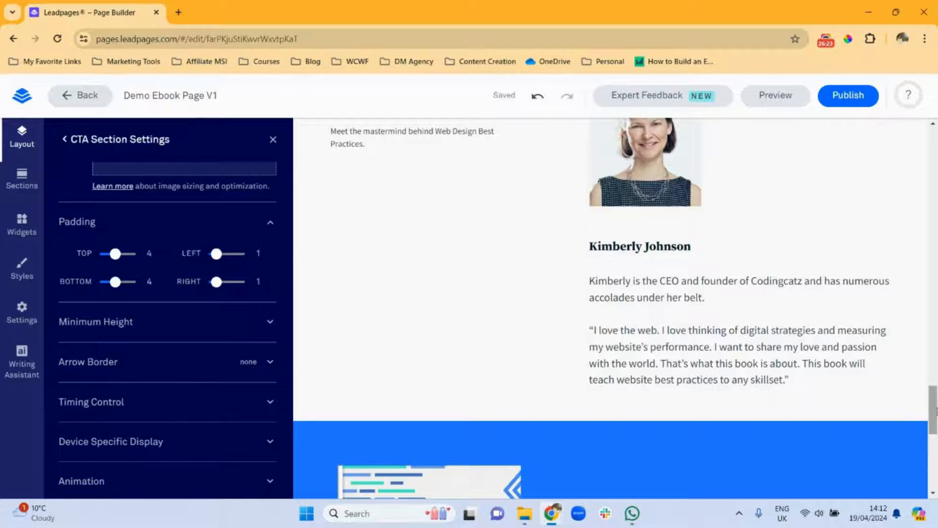
Open the What's Inside section's settings and enable its delayed display under Timing Control.
{"action": "left_click_drag", "start_coordinate": [935, 415], "coordinate": [935, 146]}
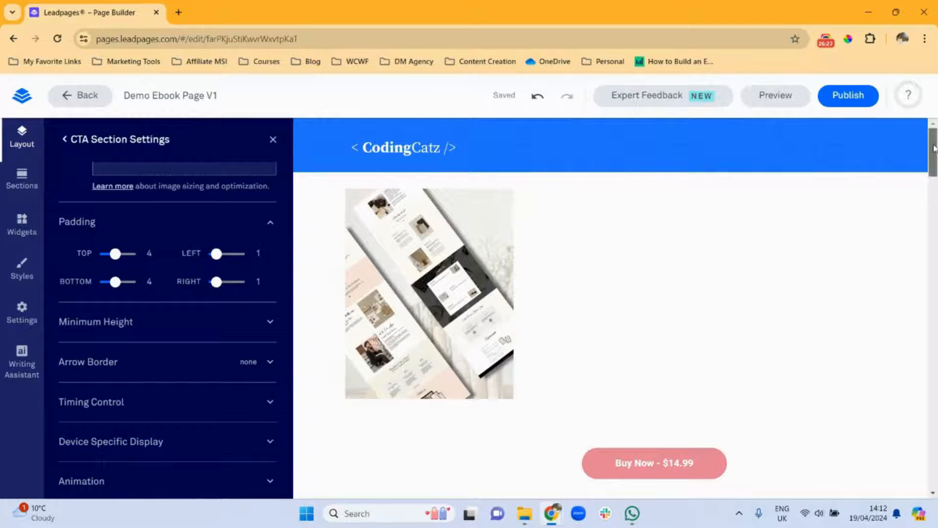
{"action": "scroll", "coordinate": [934, 148], "scroll_direction": "down", "scroll_amount": 5}
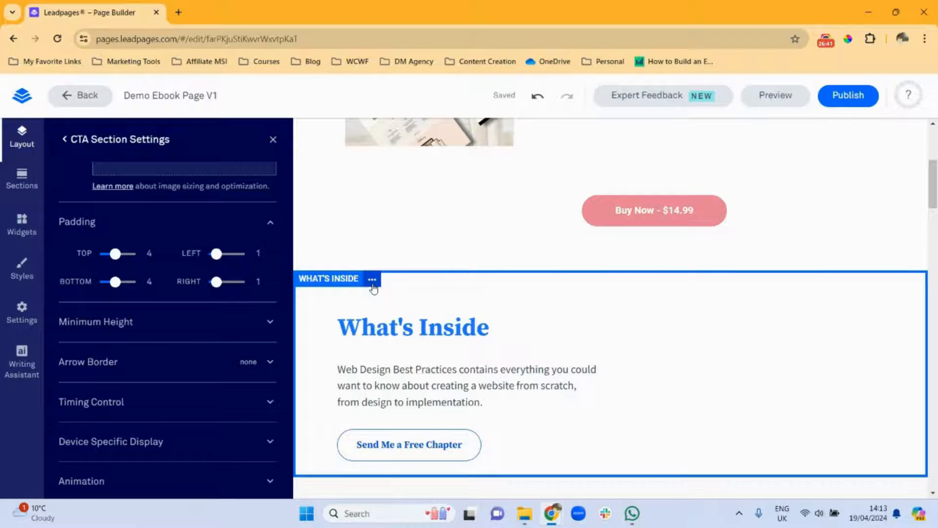
{"action": "left_click", "coordinate": [372, 279]}
{"action": "left_click", "coordinate": [393, 287]}
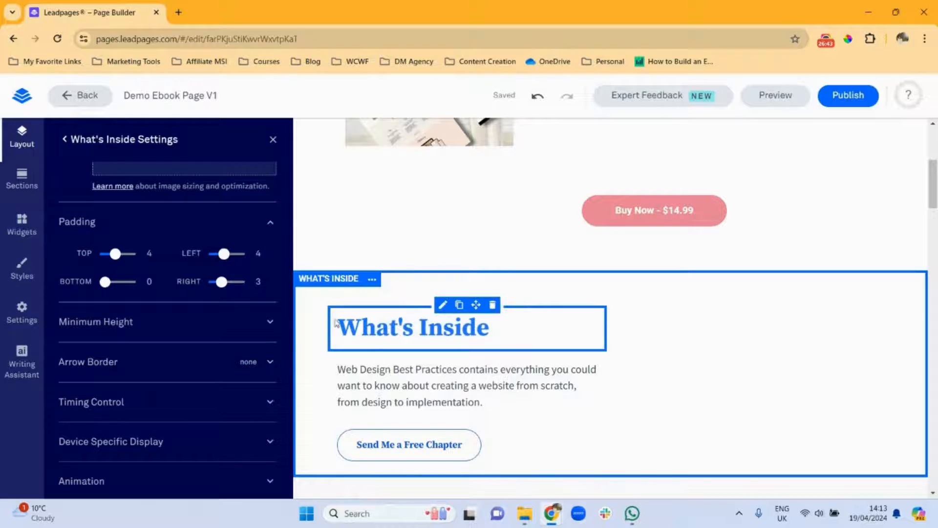
{"action": "left_click", "coordinate": [268, 413]}
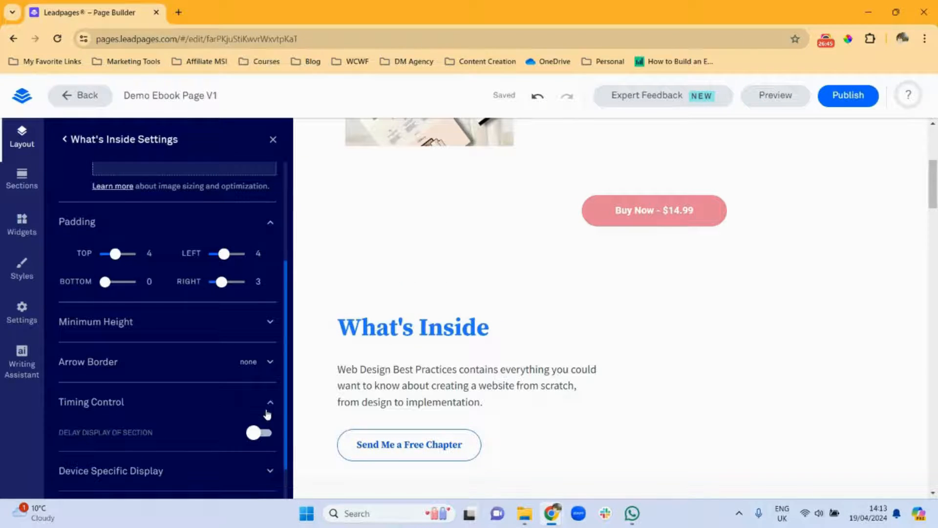
{"action": "left_click", "coordinate": [267, 435]}
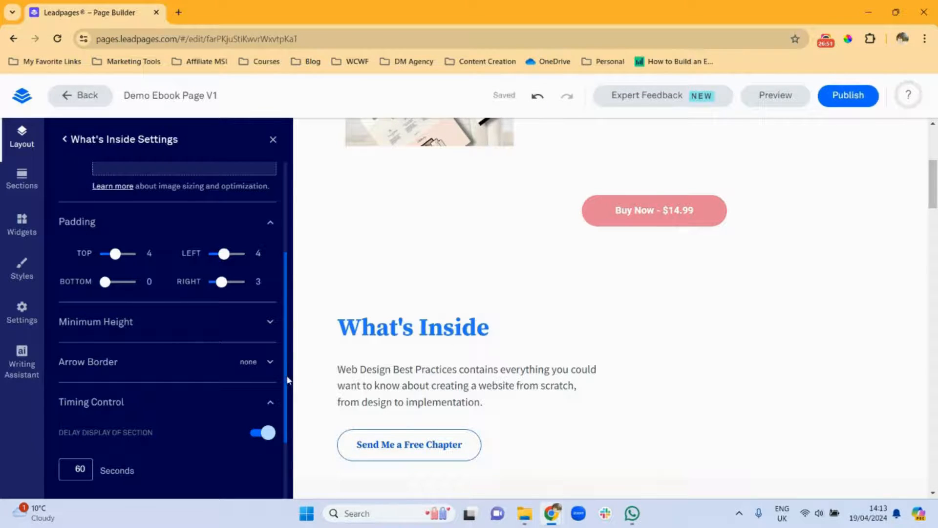
Set the What's Inside section's display delay to 300 seconds and collapse the timing options.
{"action": "scroll", "coordinate": [291, 433], "scroll_direction": "down", "scroll_amount": 2}
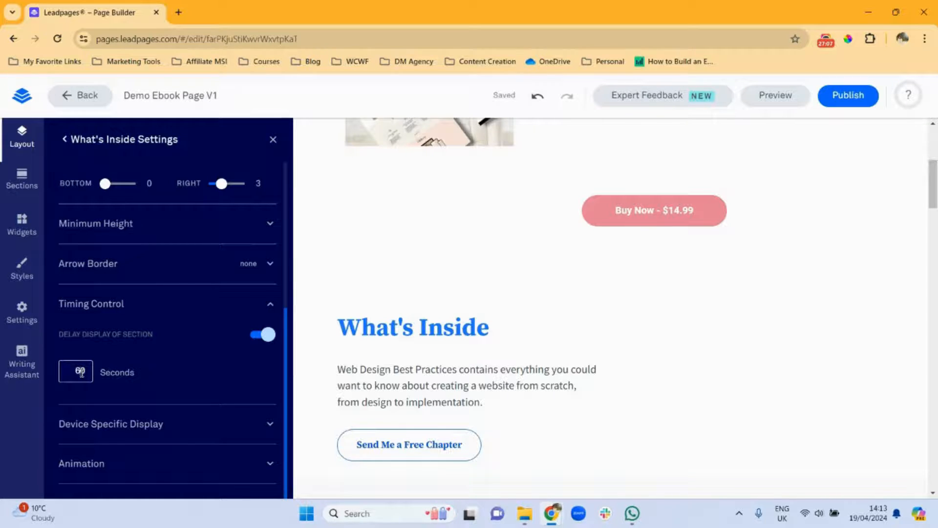
{"action": "type", "text": "3000"}
{"action": "key", "text": "BackSpace"}
{"action": "left_click", "coordinate": [270, 308]}
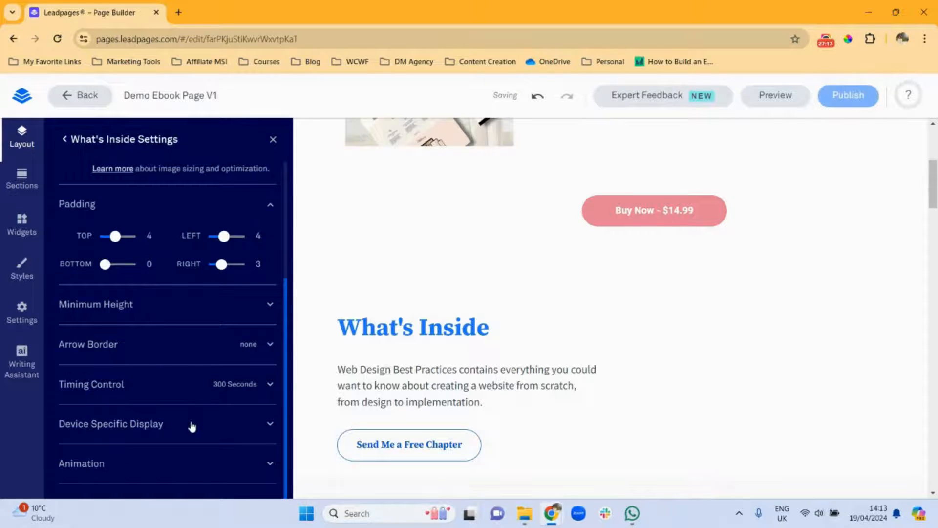
Hide the What's Inside section on desktop and tablet, leaving it shown on mobile.
{"action": "left_click", "coordinate": [271, 425]}
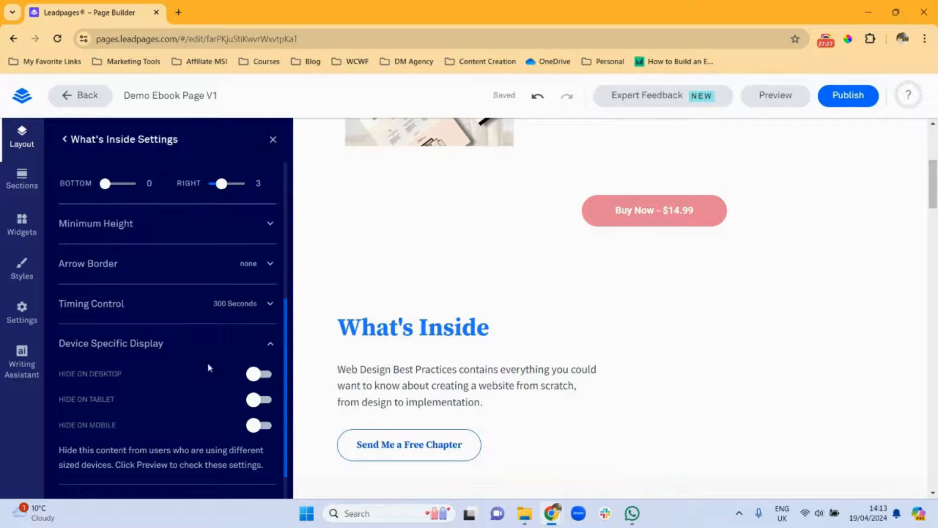
{"action": "left_click", "coordinate": [270, 378]}
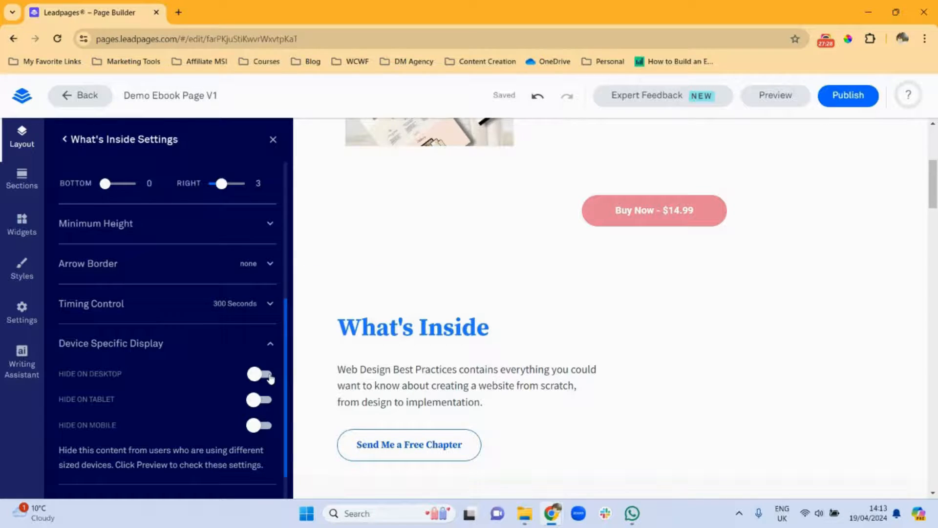
{"action": "left_click", "coordinate": [268, 401]}
{"action": "left_click", "coordinate": [268, 428]}
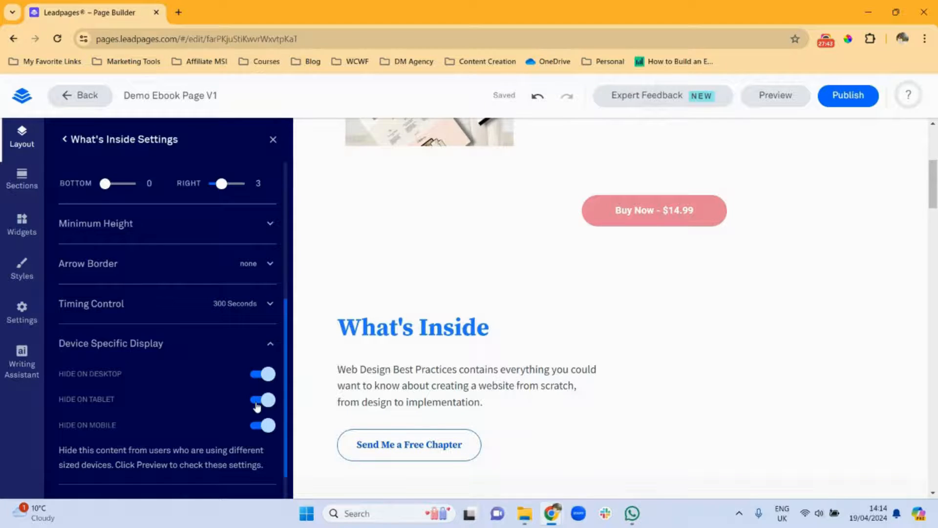
{"action": "left_click", "coordinate": [255, 425]}
Examine the animation choices available for the What's Inside section, leaving the animation at None.
{"action": "scroll", "coordinate": [284, 444], "scroll_direction": "down", "scroll_amount": 1}
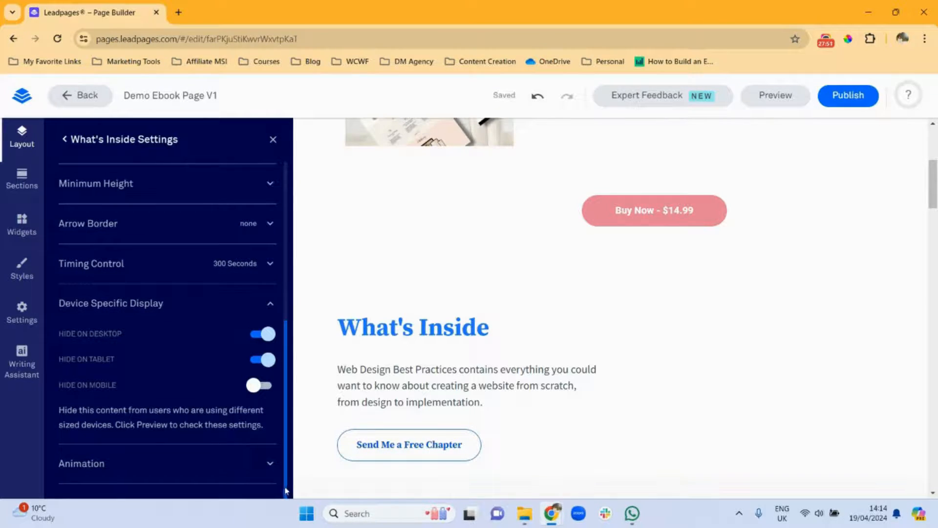
{"action": "left_click", "coordinate": [264, 469]}
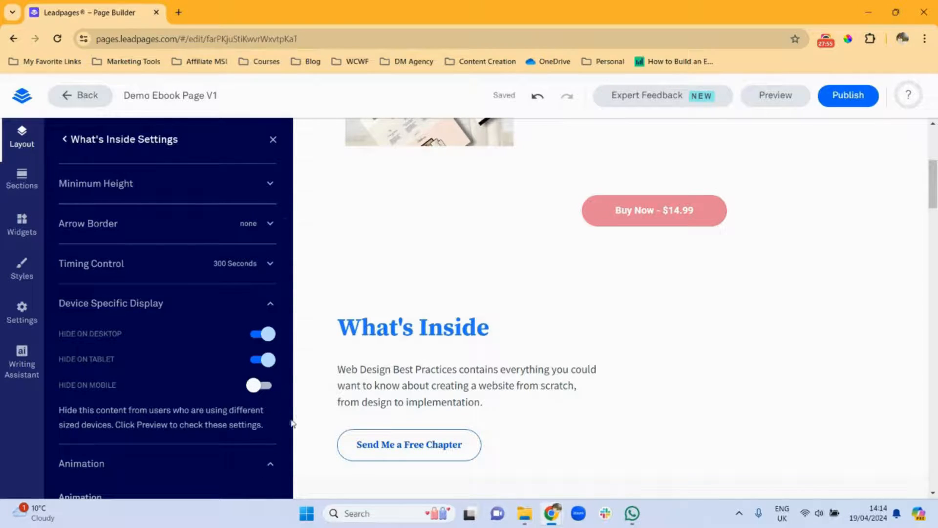
{"action": "scroll", "coordinate": [286, 414], "scroll_direction": "down", "scroll_amount": 4}
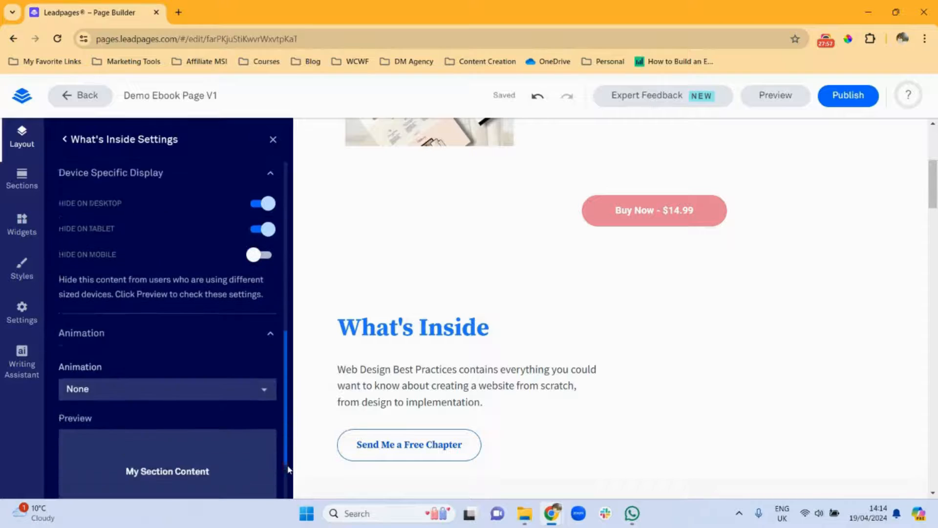
{"action": "left_click", "coordinate": [249, 329]}
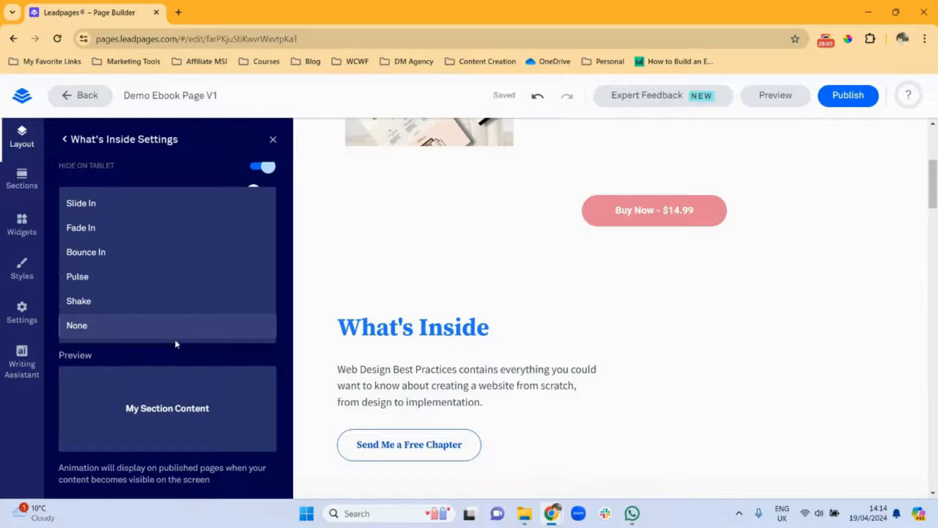
{"action": "left_click", "coordinate": [272, 141]}
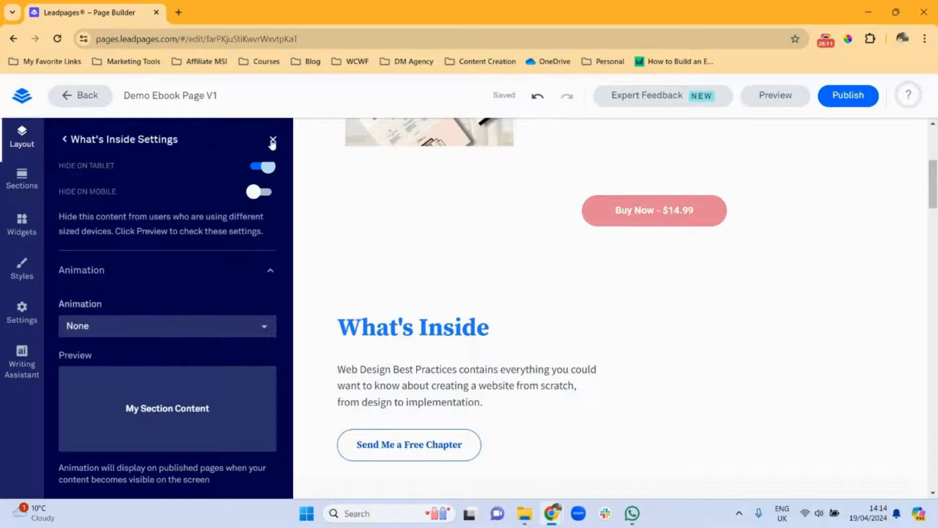
Close the What's Inside section settings and review the page's SEO, social and analytics settings.
{"action": "left_click", "coordinate": [272, 140]}
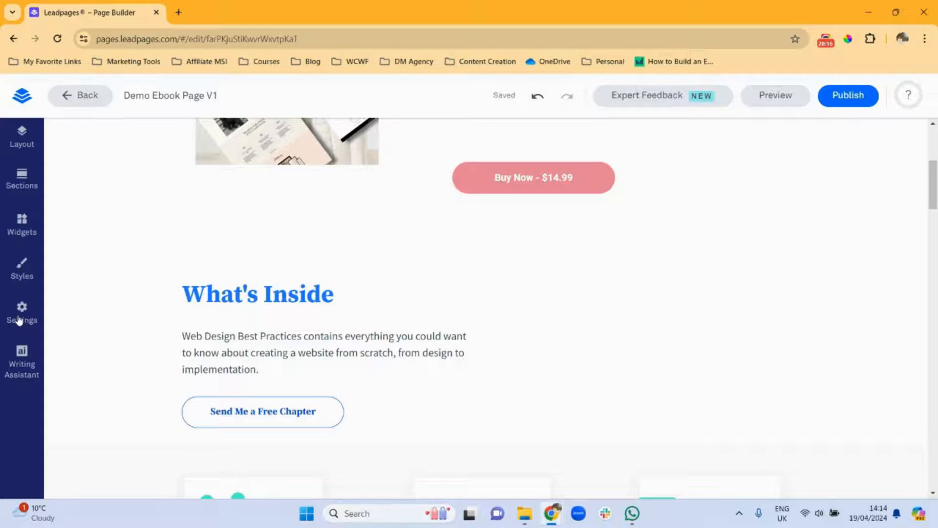
{"action": "left_click", "coordinate": [20, 315]}
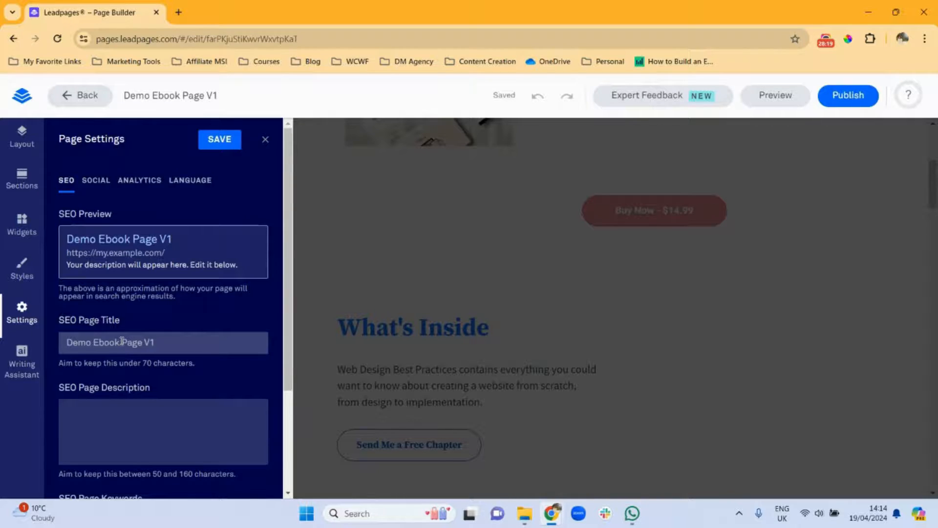
{"action": "left_click", "coordinate": [94, 181]}
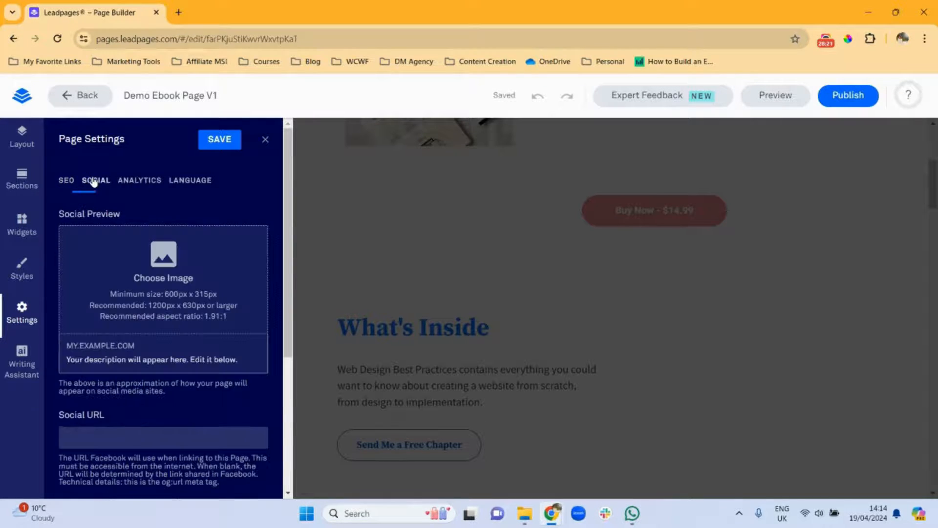
{"action": "left_click", "coordinate": [145, 183]}
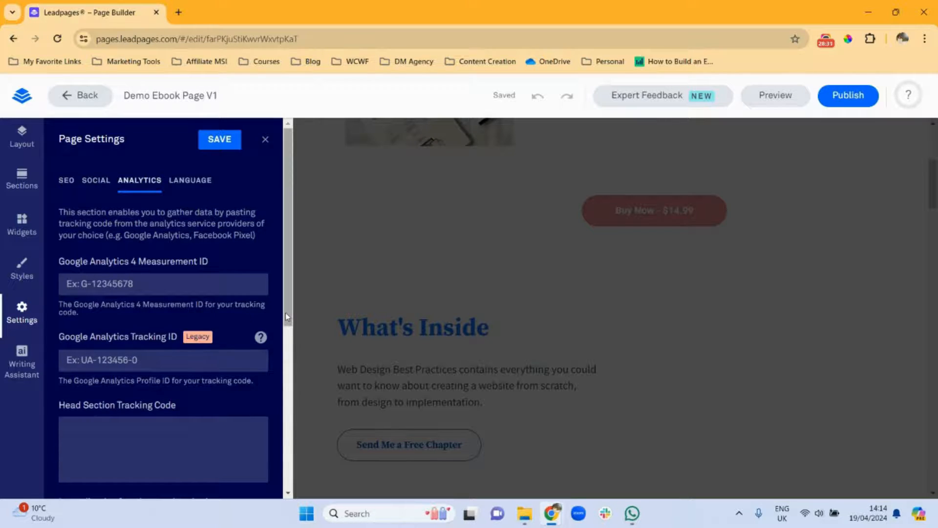
{"action": "left_click_drag", "start_coordinate": [286, 317], "coordinate": [285, 391]}
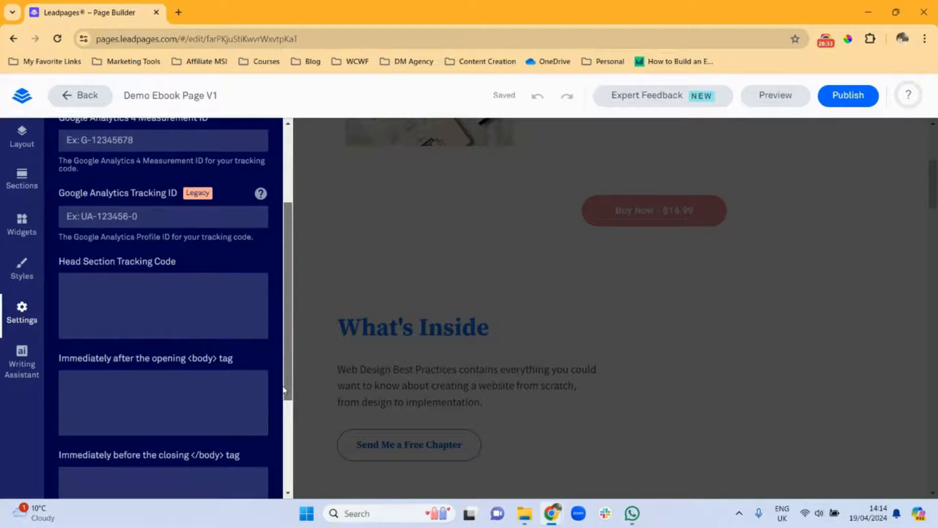
{"action": "scroll", "coordinate": [274, 352], "scroll_direction": "up", "scroll_amount": 3}
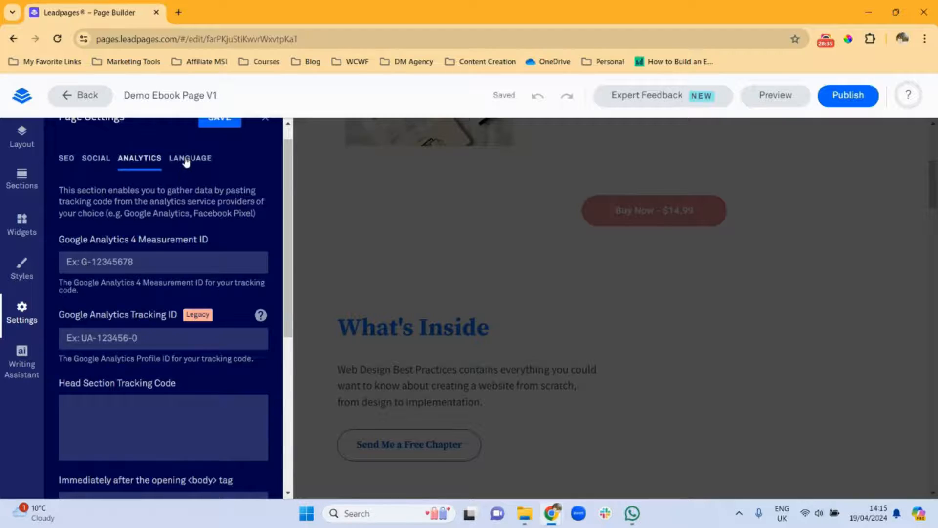
Examine the page's display language choices, keep English (Default), and close the page settings without saving.
{"action": "left_click", "coordinate": [186, 160]}
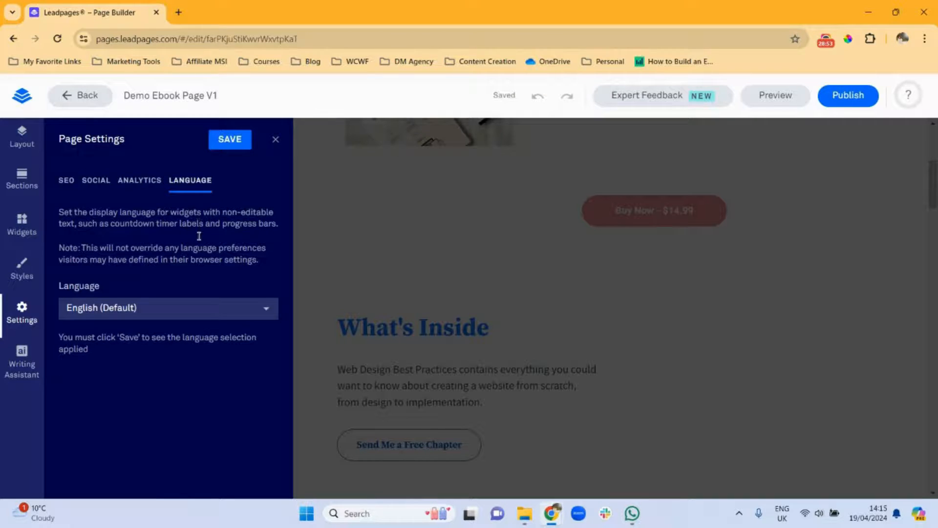
{"action": "left_click", "coordinate": [253, 314]}
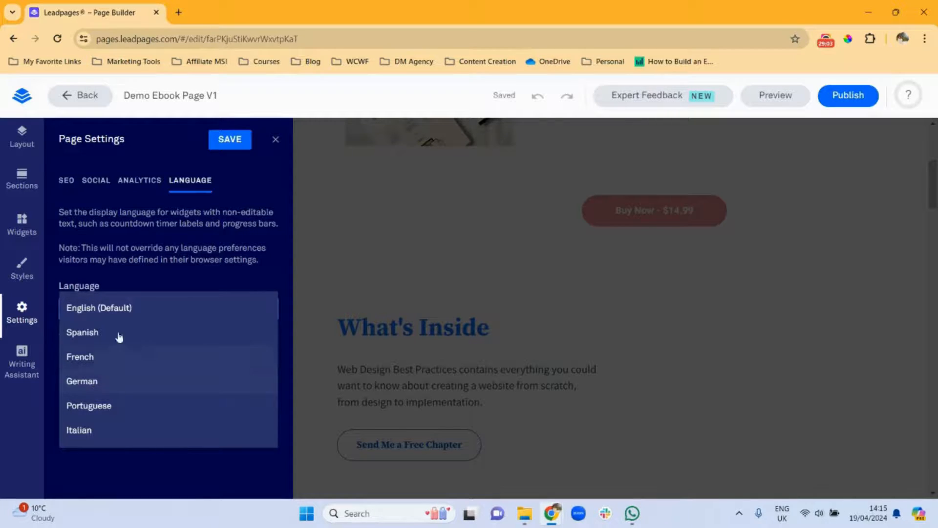
{"action": "left_click", "coordinate": [177, 253]}
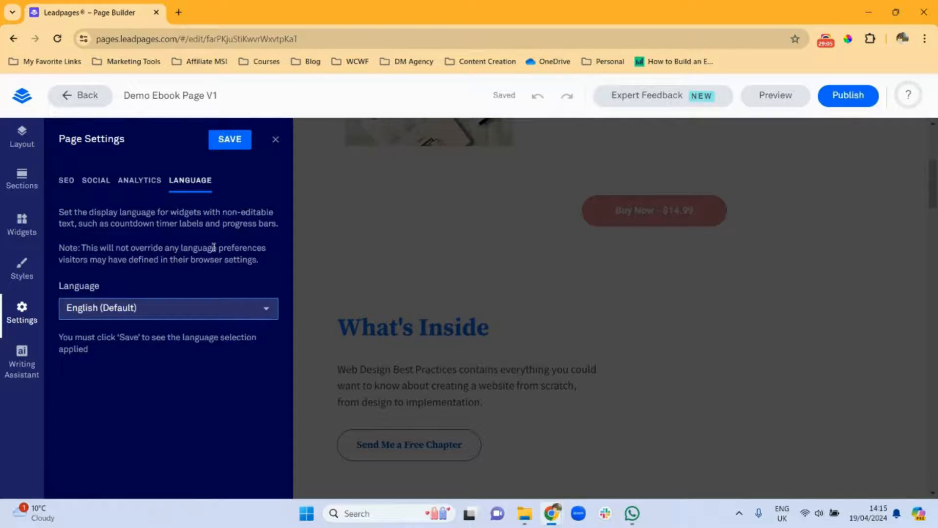
{"action": "left_click", "coordinate": [276, 141]}
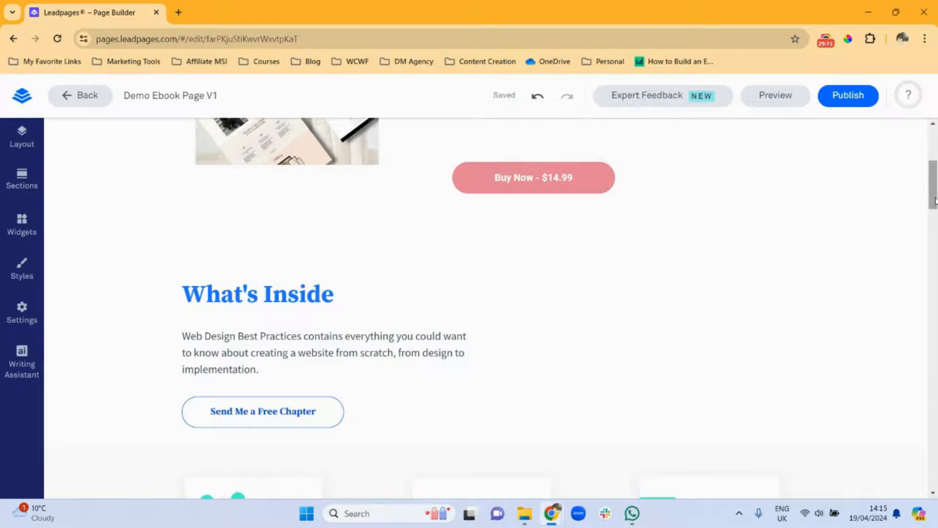
Open the Ebook Content section's settings and clear its background color.
{"action": "left_click_drag", "start_coordinate": [934, 203], "coordinate": [935, 166]}
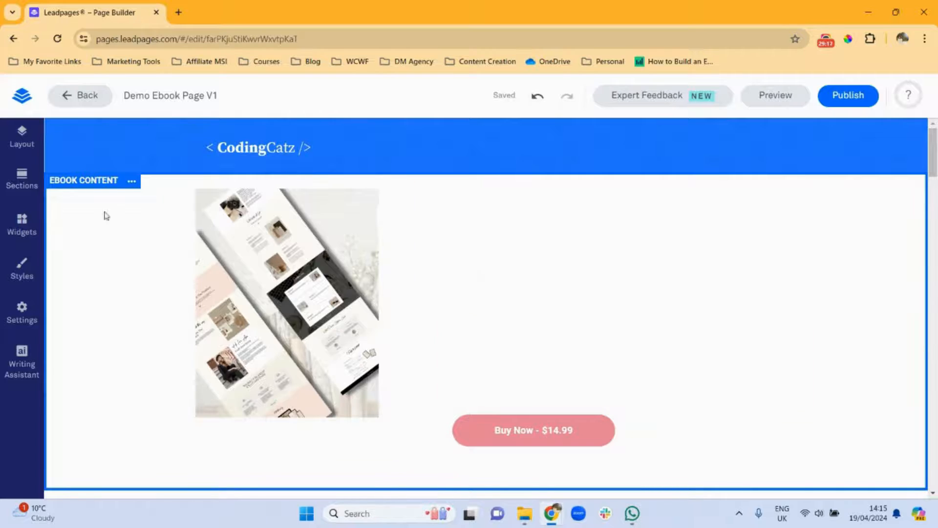
{"action": "left_click", "coordinate": [132, 182]}
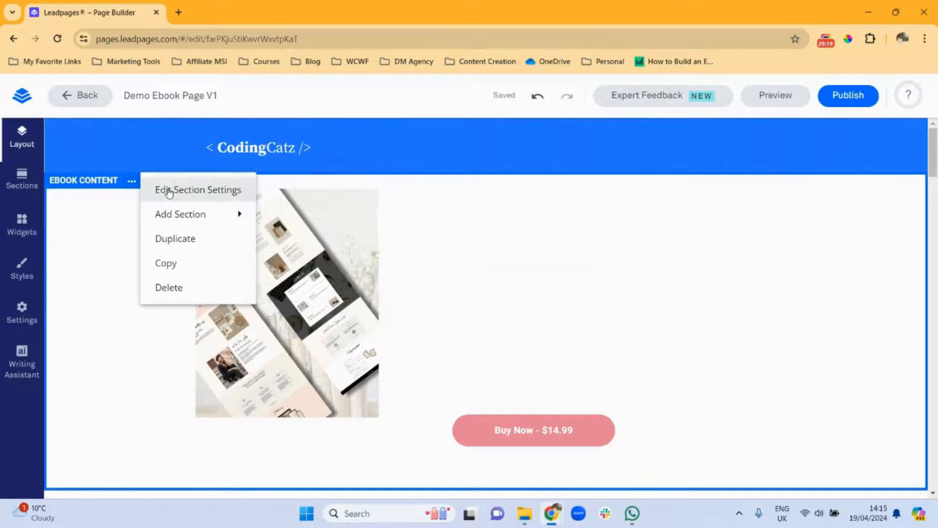
{"action": "left_click", "coordinate": [167, 190]}
{"action": "left_click_drag", "start_coordinate": [285, 382], "coordinate": [295, 162]}
{"action": "left_click", "coordinate": [110, 214]}
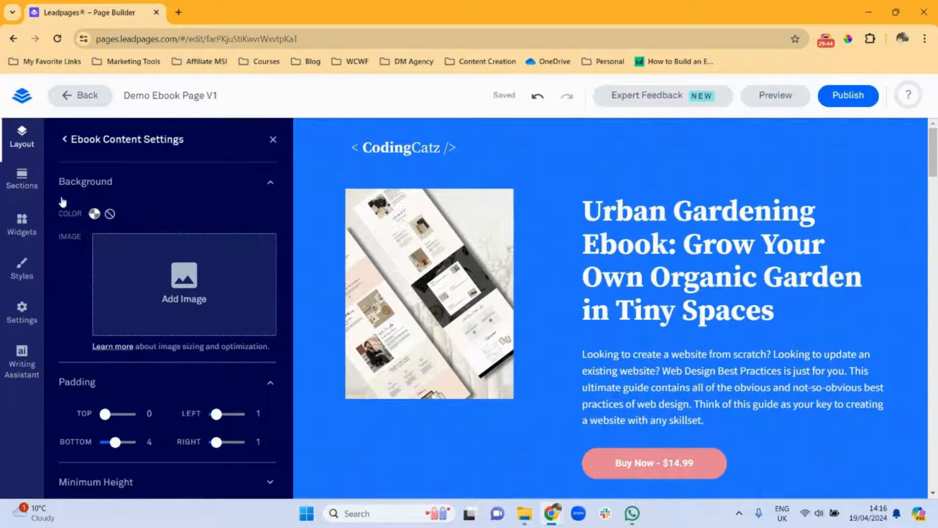
Browse the ready-made About section templates alongside the What's Inside part of the page.
{"action": "left_click", "coordinate": [14, 185]}
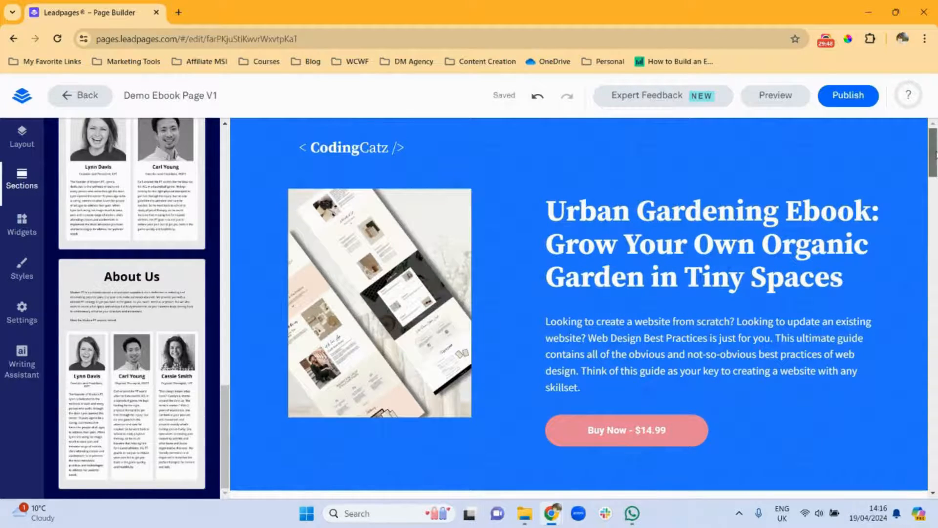
{"action": "left_click", "coordinate": [934, 208]}
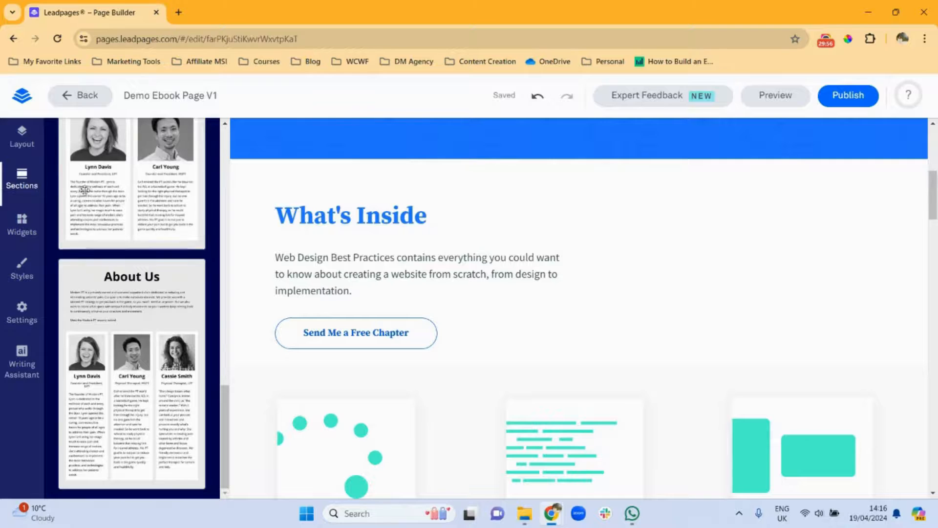
{"action": "left_click_drag", "start_coordinate": [226, 401], "coordinate": [239, 107]}
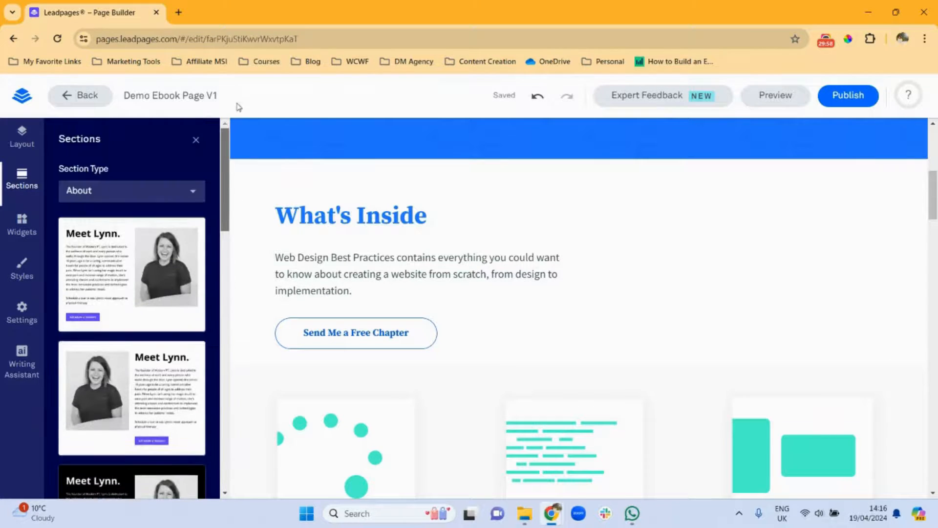
Move the What's Inside section below Chapters 1 - 3 in the page layout and open the Ebook Content section's name for editing.
{"action": "left_click", "coordinate": [15, 147]}
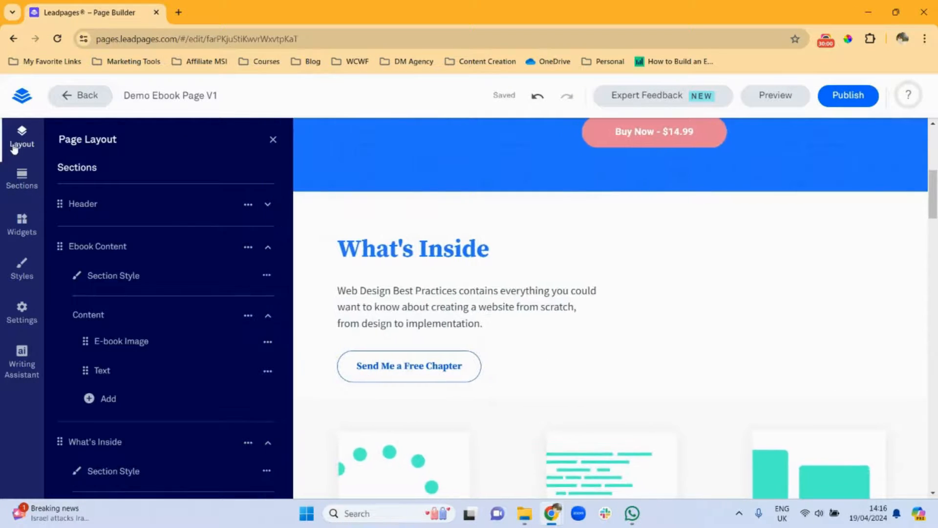
{"action": "left_click", "coordinate": [267, 251]}
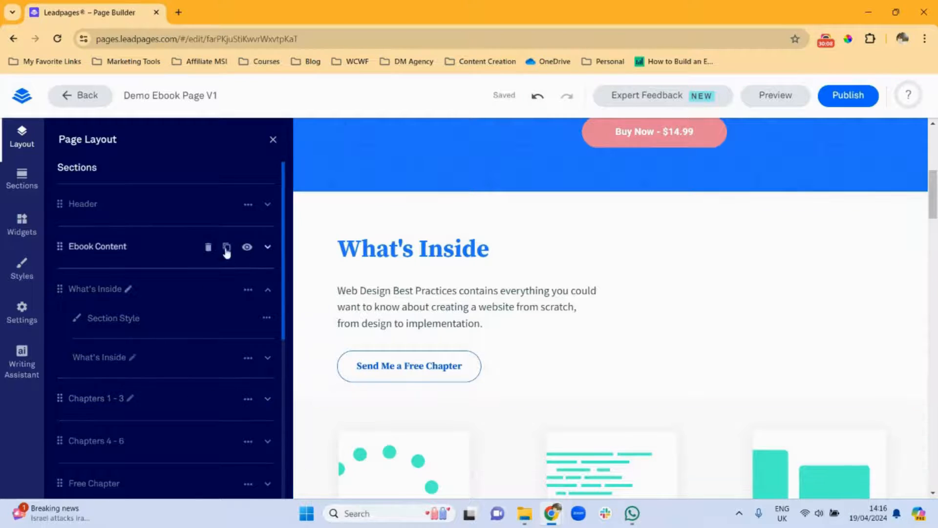
{"action": "left_click", "coordinate": [268, 290]}
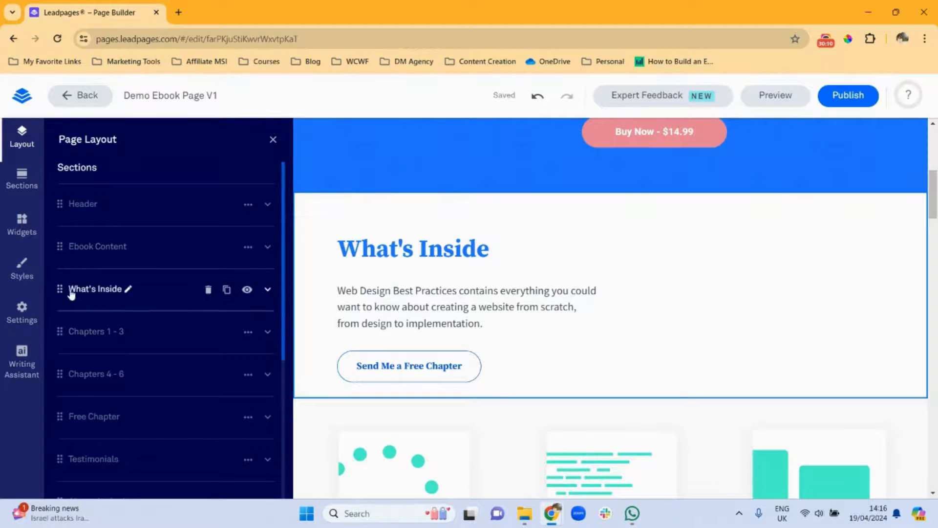
{"action": "left_click_drag", "start_coordinate": [60, 290], "coordinate": [60, 349]}
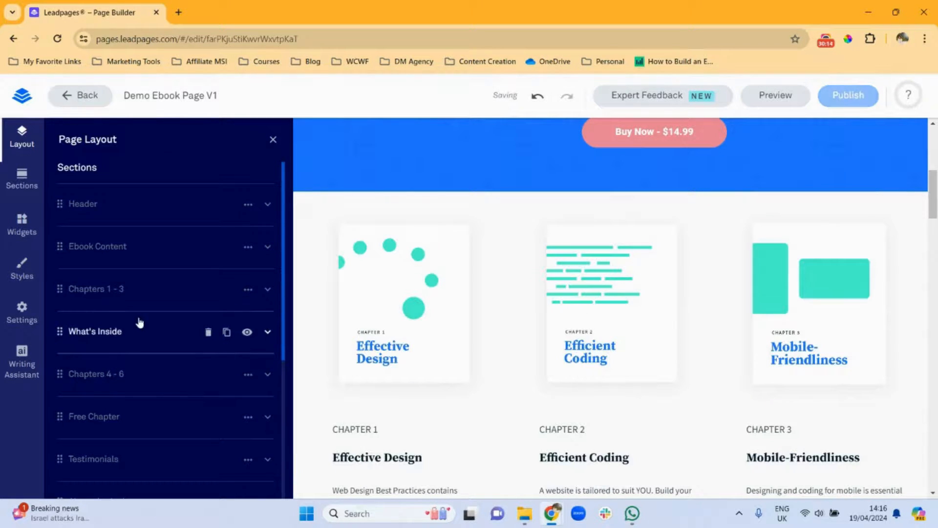
{"action": "left_click_drag", "start_coordinate": [934, 184], "coordinate": [935, 230]}
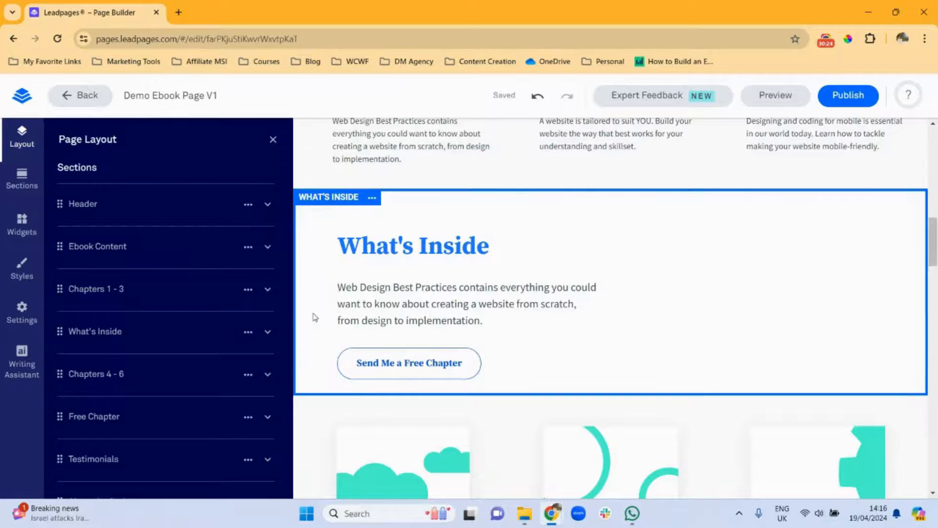
{"action": "left_click", "coordinate": [134, 249]}
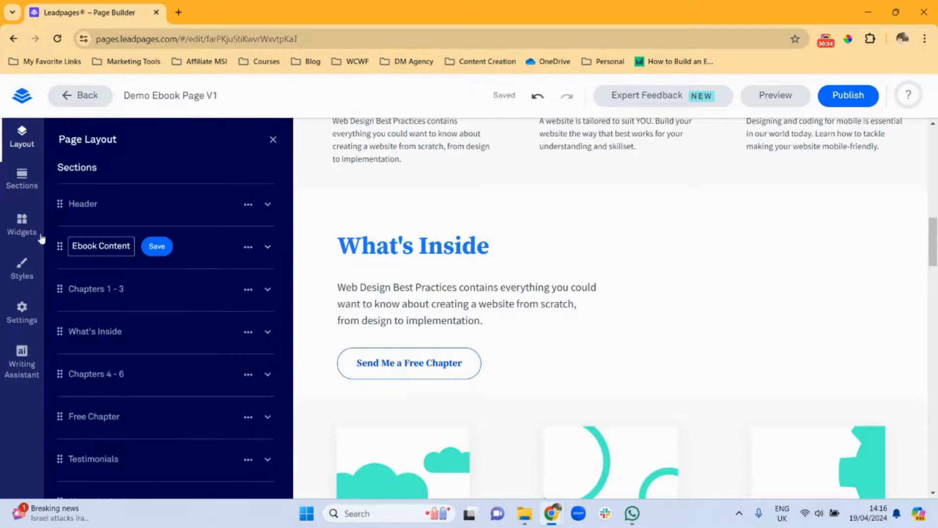
Examine the available widgets, such as Countdown, Checkout and Calendly Embed, and review the page's existing content.
{"action": "left_click", "coordinate": [26, 234]}
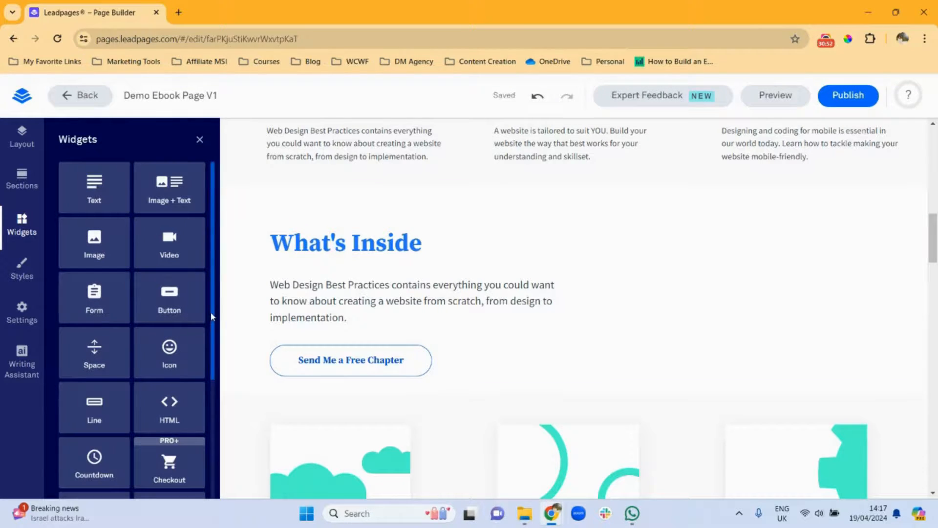
{"action": "left_click_drag", "start_coordinate": [214, 323], "coordinate": [210, 388]}
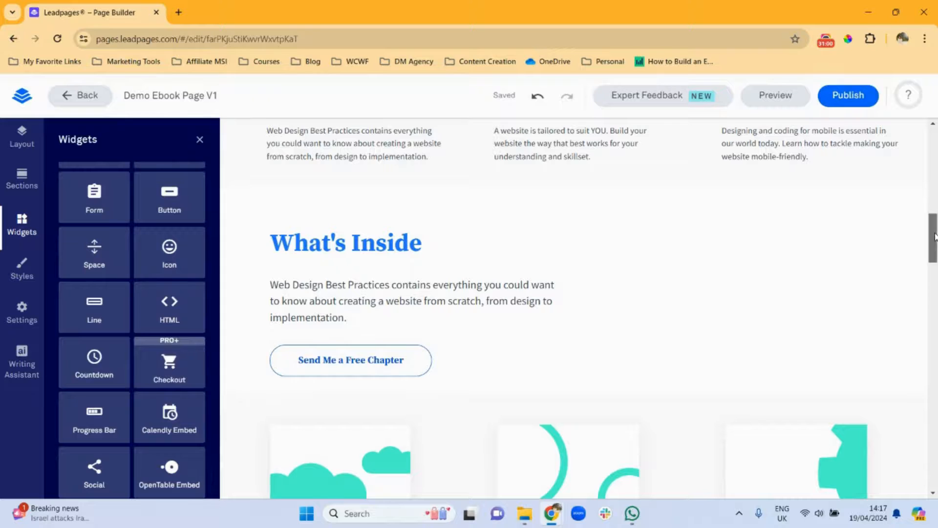
{"action": "left_click_drag", "start_coordinate": [935, 236], "coordinate": [934, 257]}
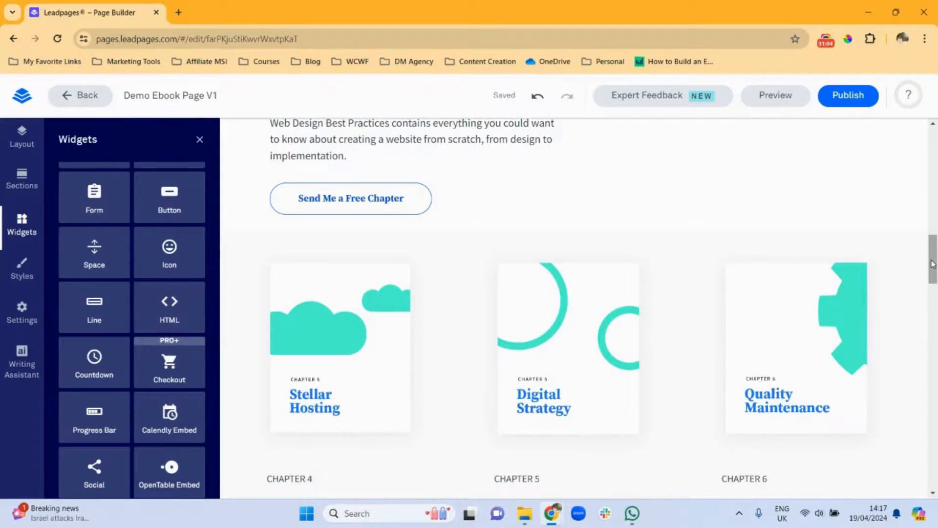
{"action": "left_click_drag", "start_coordinate": [932, 274], "coordinate": [932, 182]}
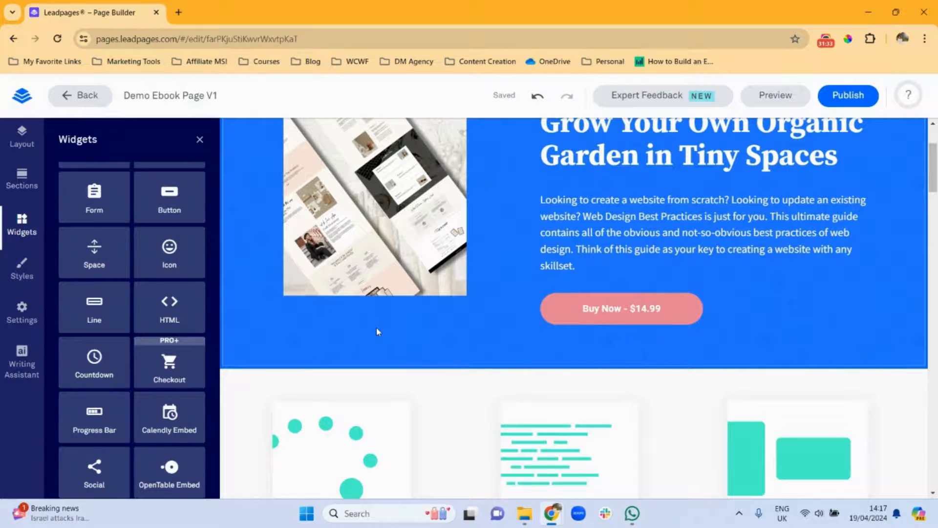
{"action": "mouse_move", "coordinate": [668, 310]}
Compare the page-wide background styles with the What's Inside section's own background and padding settings.
{"action": "left_click", "coordinate": [22, 278]}
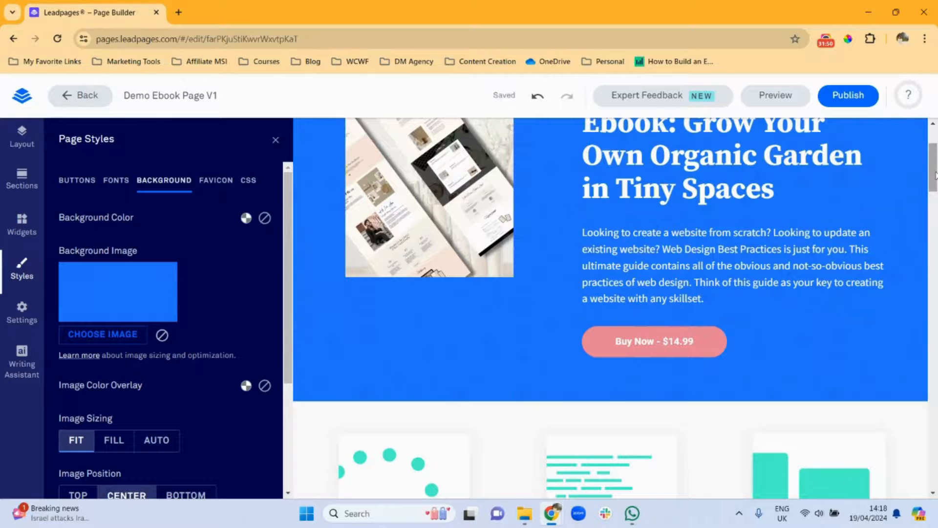
{"action": "scroll", "coordinate": [694, 305], "scroll_direction": "up", "scroll_amount": 3}
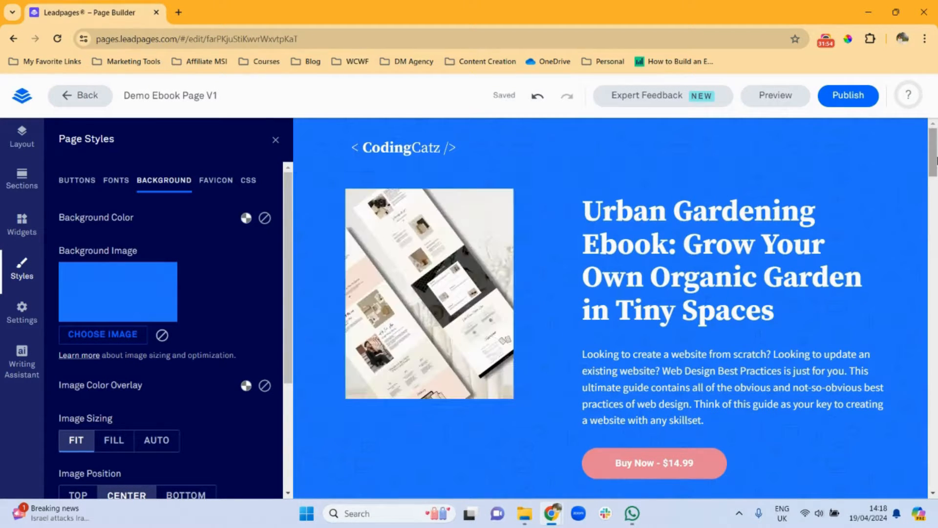
{"action": "left_click_drag", "start_coordinate": [933, 152], "coordinate": [935, 257]}
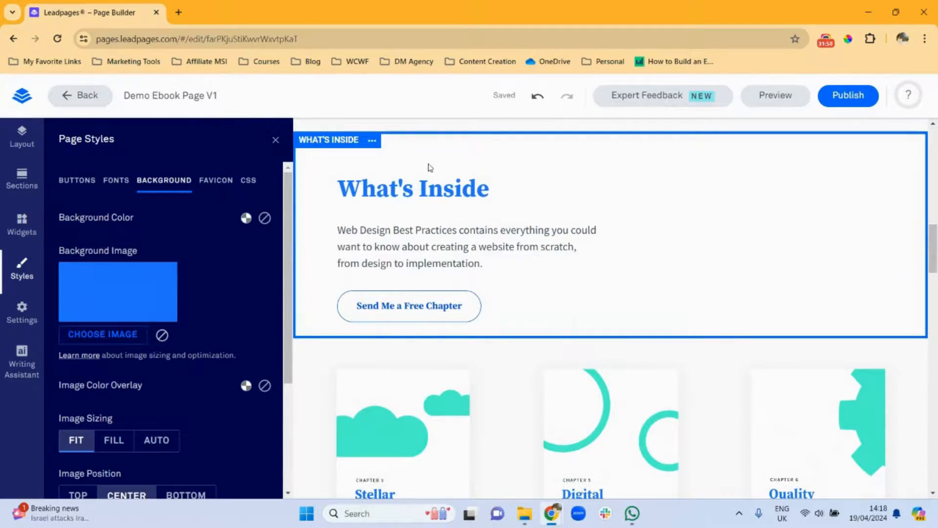
{"action": "left_click", "coordinate": [373, 143]}
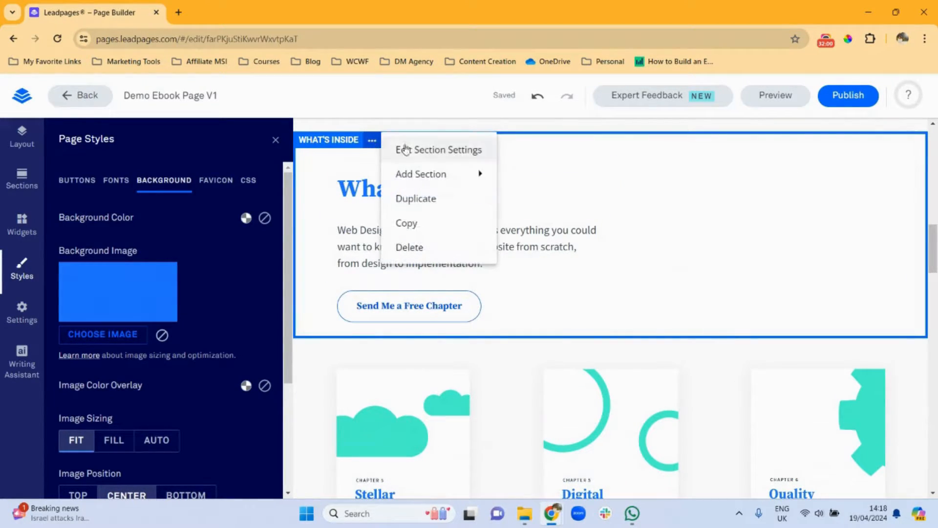
{"action": "left_click", "coordinate": [414, 150]}
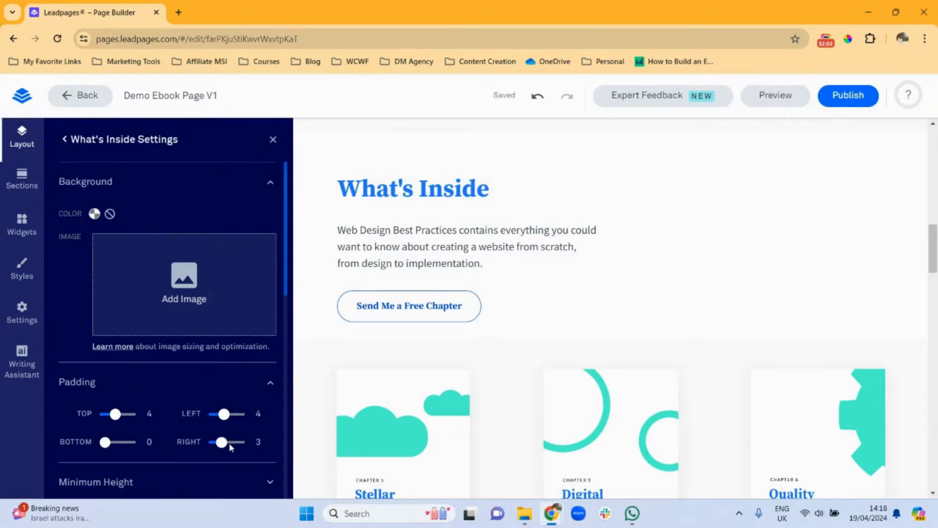
{"action": "left_click_drag", "start_coordinate": [935, 229], "coordinate": [932, 126]}
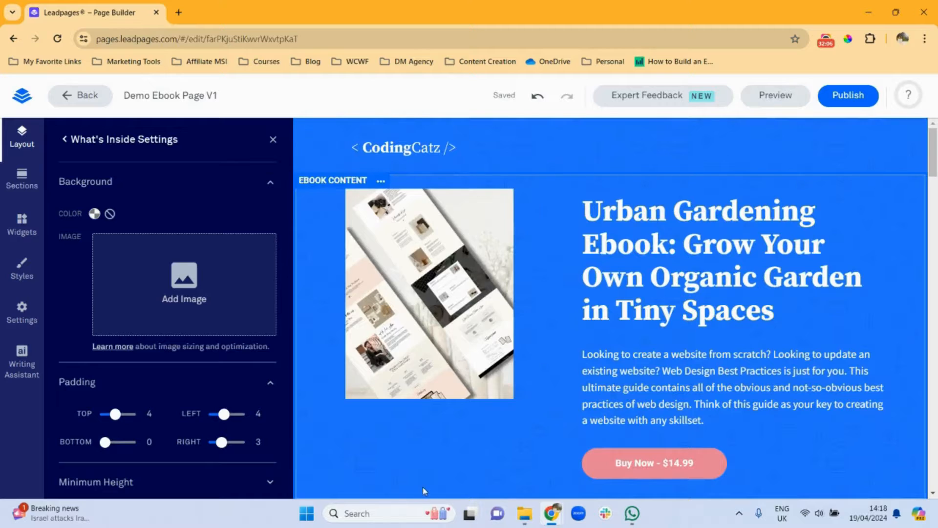
Clear the Testimonials section's background color to try the page-wide background behind it, and set the section's color to white.
{"action": "left_click", "coordinate": [23, 276]}
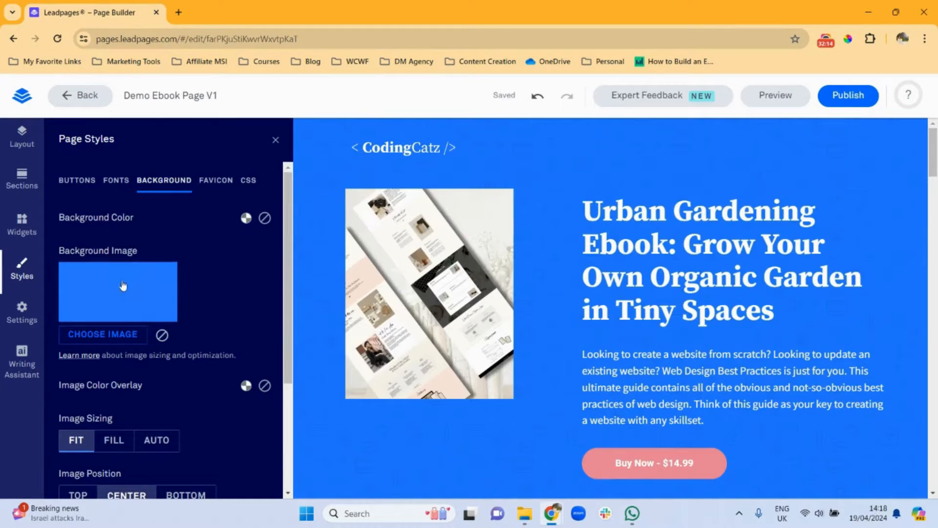
{"action": "left_click_drag", "start_coordinate": [931, 150], "coordinate": [933, 348]}
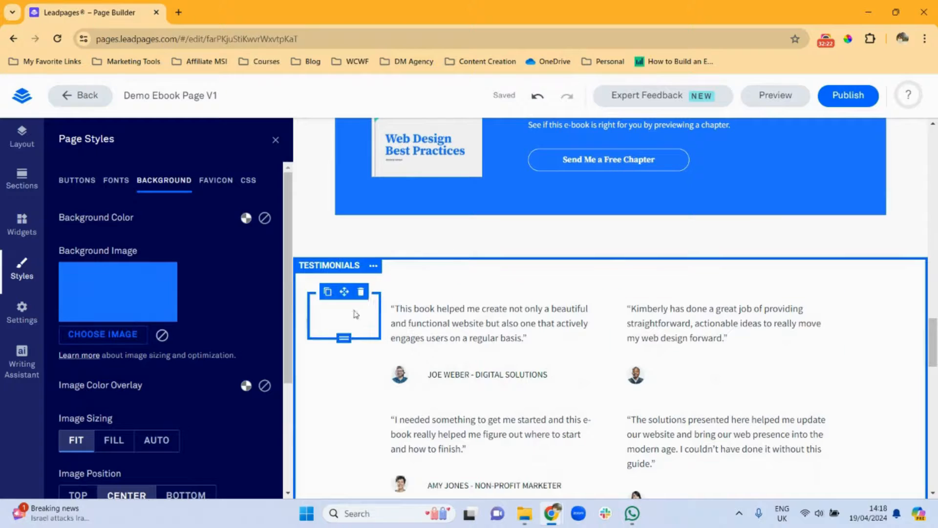
{"action": "left_click", "coordinate": [373, 268]}
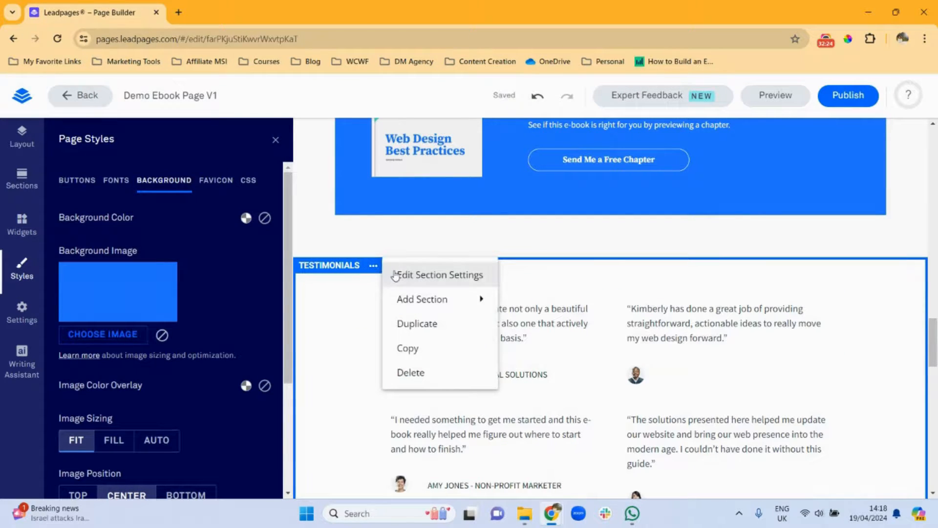
{"action": "left_click", "coordinate": [387, 274]}
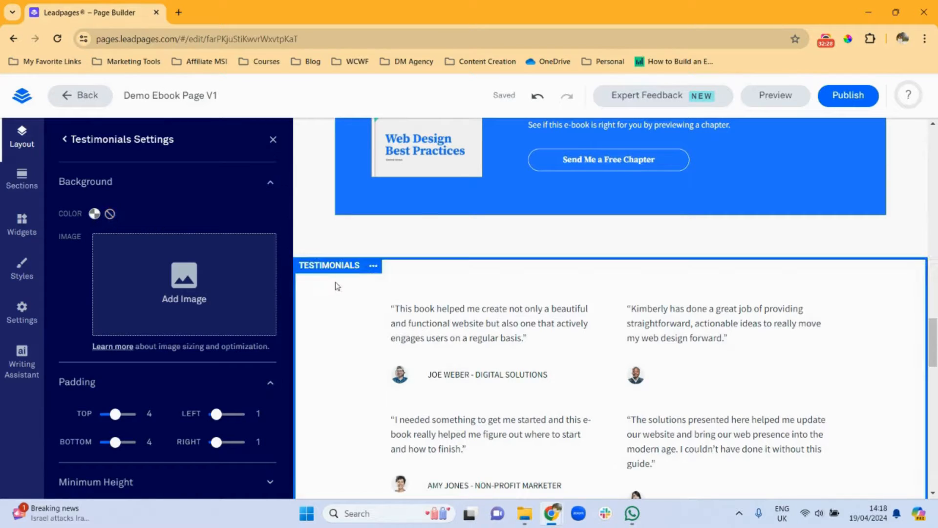
{"action": "left_click", "coordinate": [114, 219]}
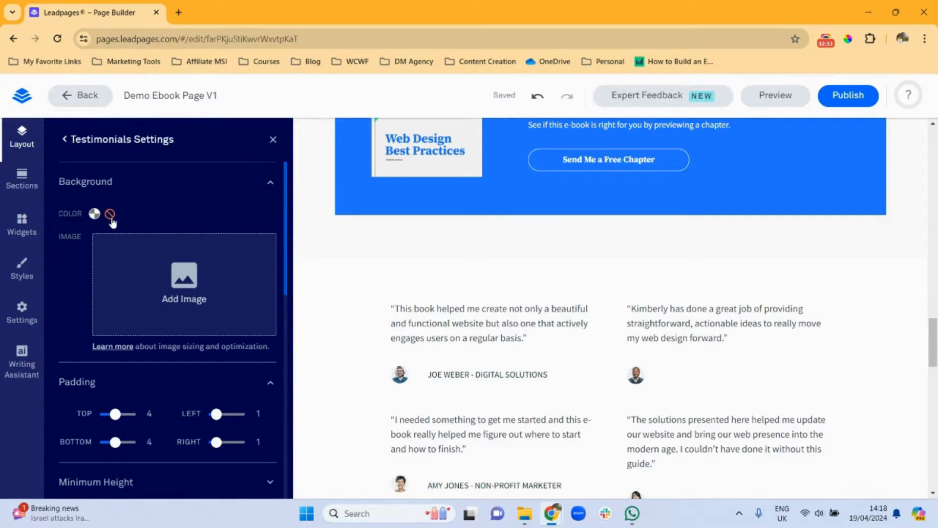
{"action": "left_click", "coordinate": [111, 217]}
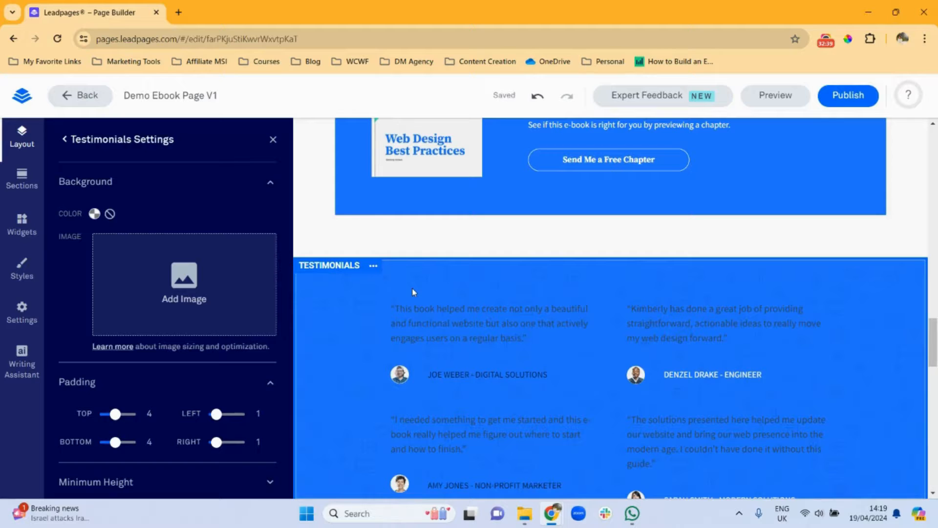
{"action": "left_click", "coordinate": [95, 214]}
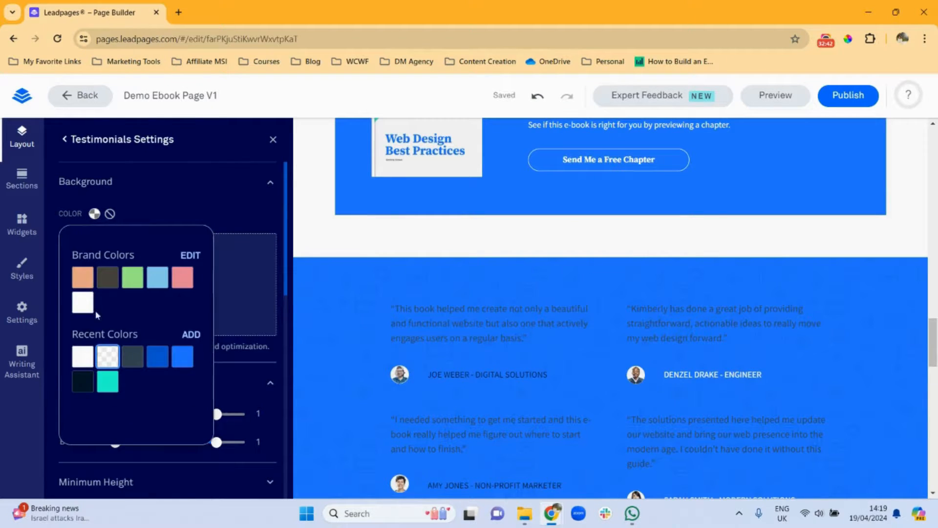
{"action": "left_click", "coordinate": [80, 363]}
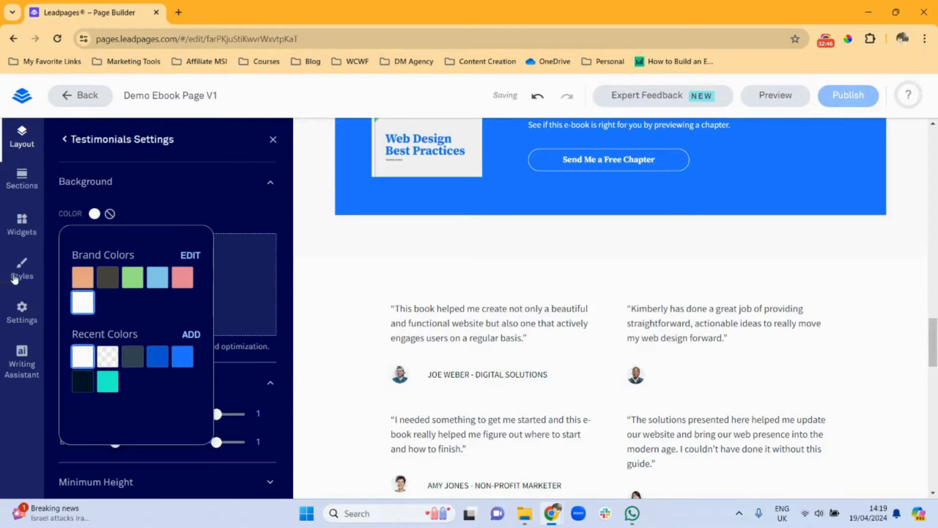
Review the page-wide background options, including image sizing, page width and Extend Section Backgrounds, and the primary button style.
{"action": "left_click", "coordinate": [20, 313]}
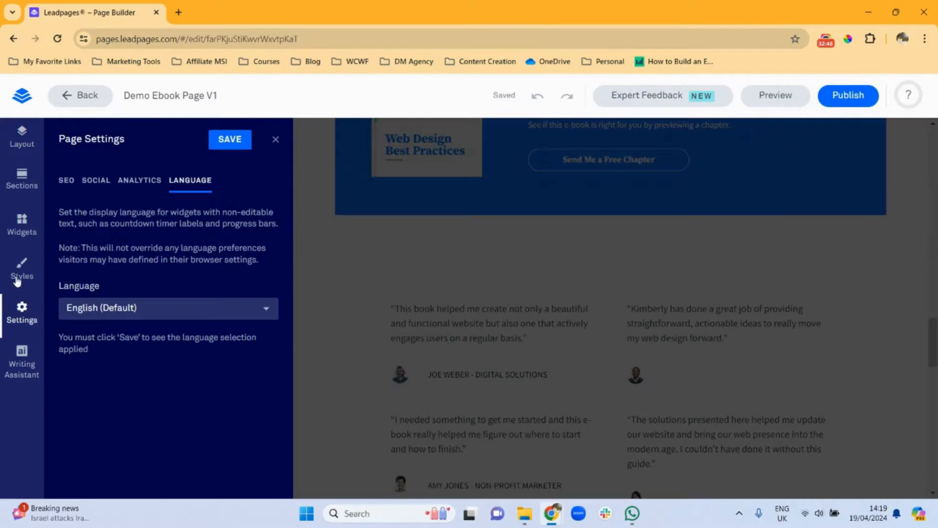
{"action": "left_click", "coordinate": [18, 273]}
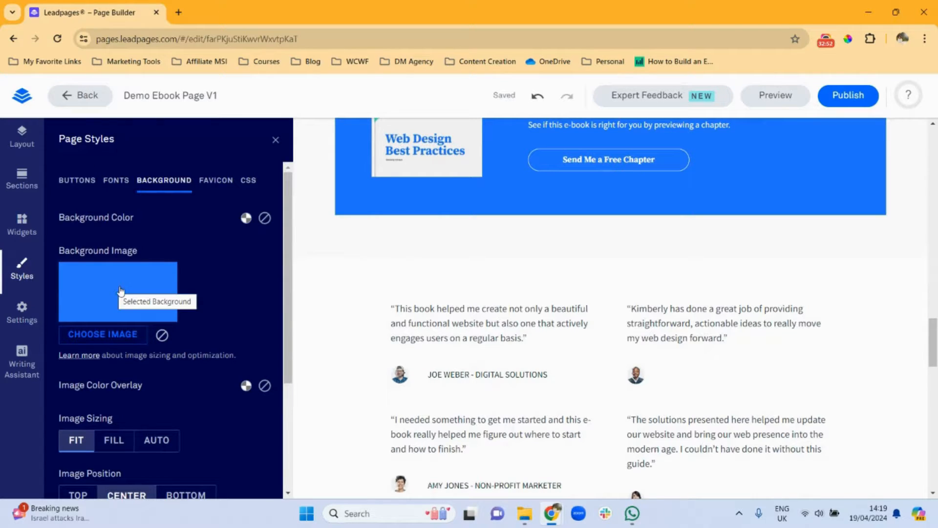
{"action": "left_click_drag", "start_coordinate": [289, 251], "coordinate": [288, 344]}
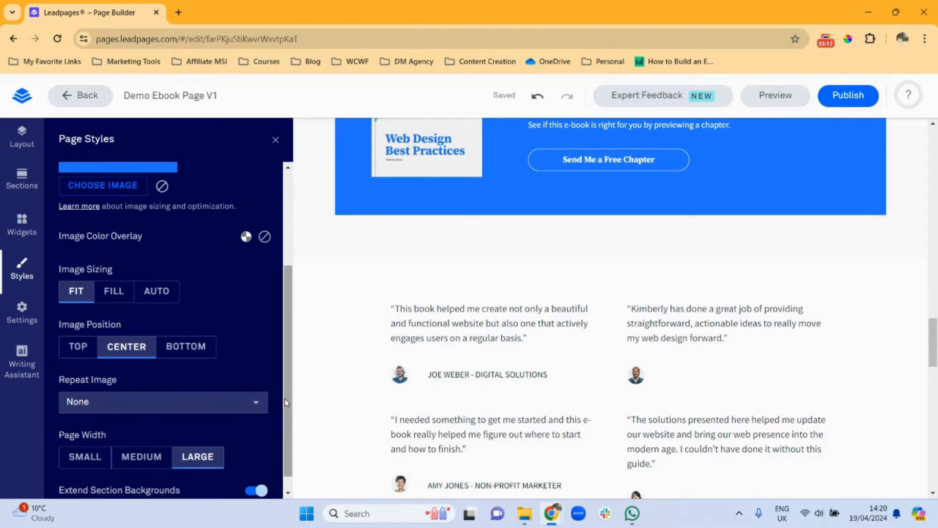
{"action": "scroll", "coordinate": [286, 408], "scroll_direction": "down", "scroll_amount": 1}
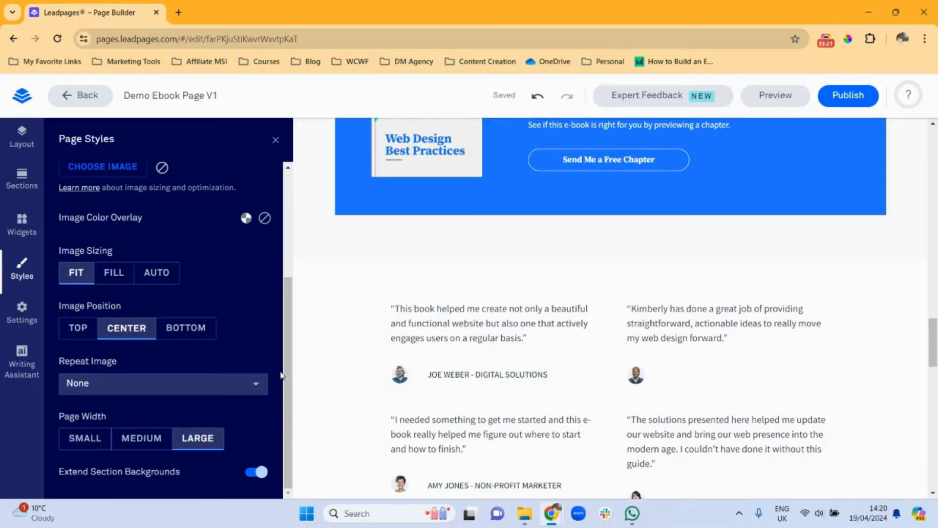
{"action": "scroll", "coordinate": [288, 376], "scroll_direction": "up", "scroll_amount": 4}
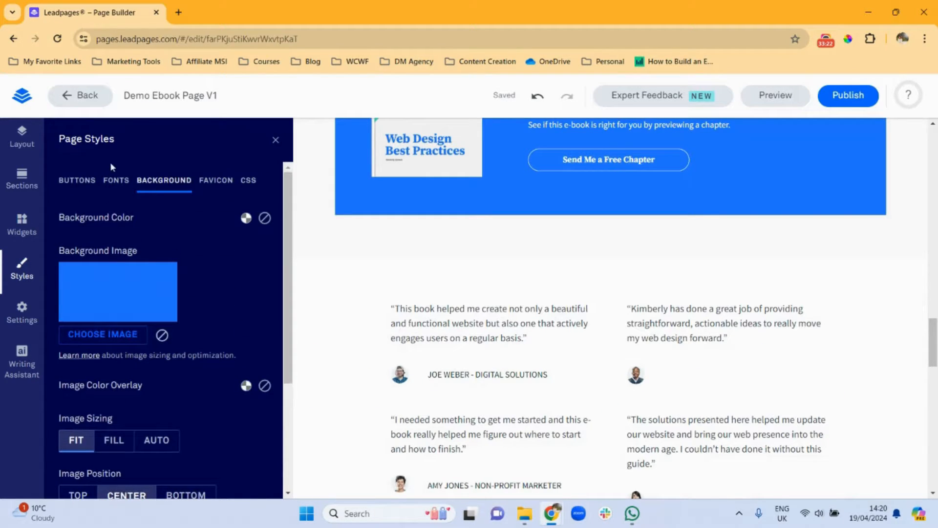
{"action": "left_click", "coordinate": [76, 180]}
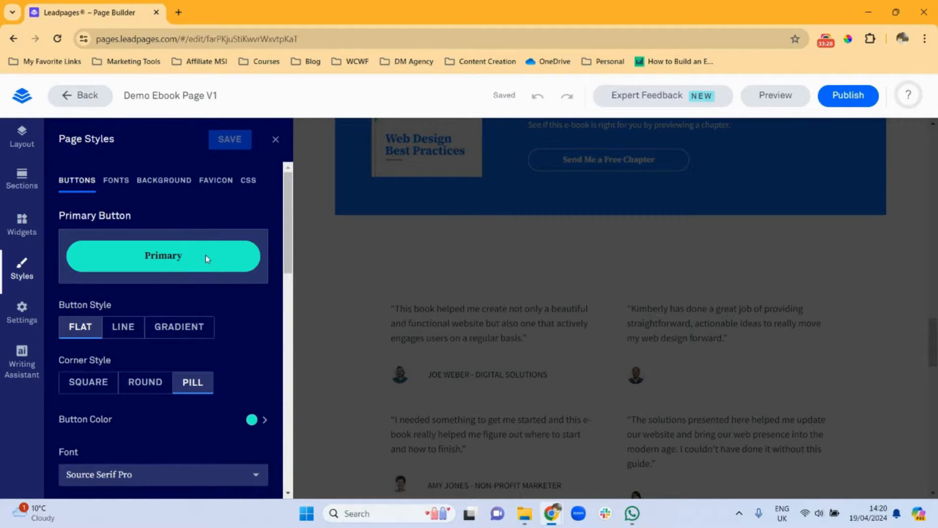
{"action": "left_click", "coordinate": [275, 140]}
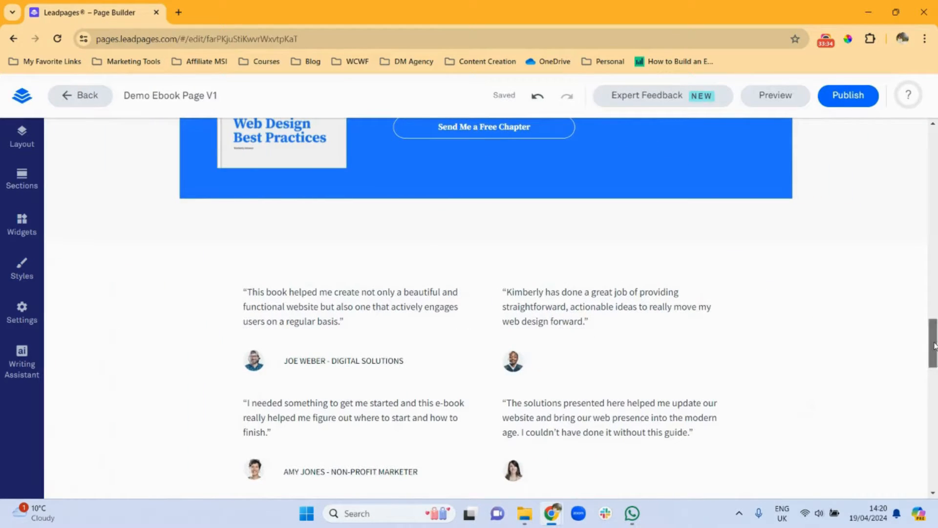
Look over the page content from the ebook hero section through the Free Chapter section.
{"action": "left_click_drag", "start_coordinate": [935, 345], "coordinate": [936, 163]}
{"action": "scroll", "coordinate": [936, 163], "scroll_direction": "down", "scroll_amount": 1}
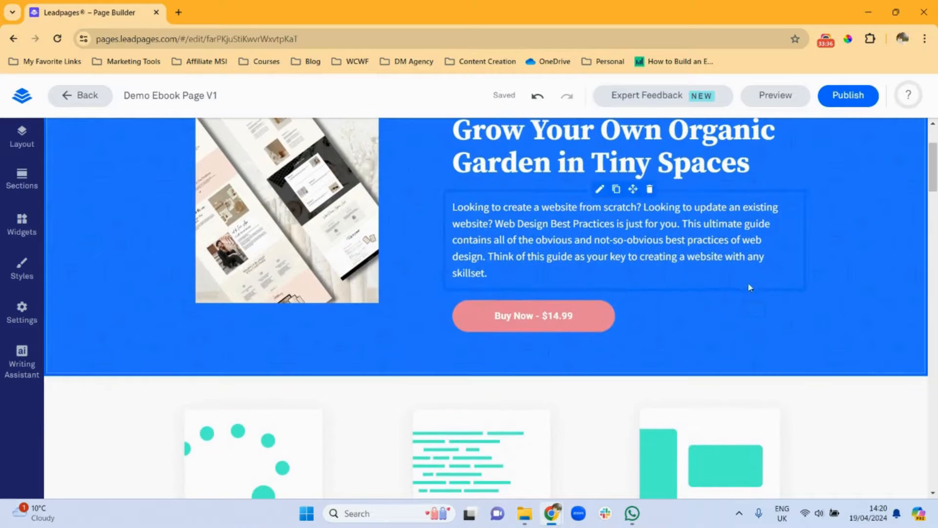
{"action": "left_click_drag", "start_coordinate": [935, 174], "coordinate": [932, 323]}
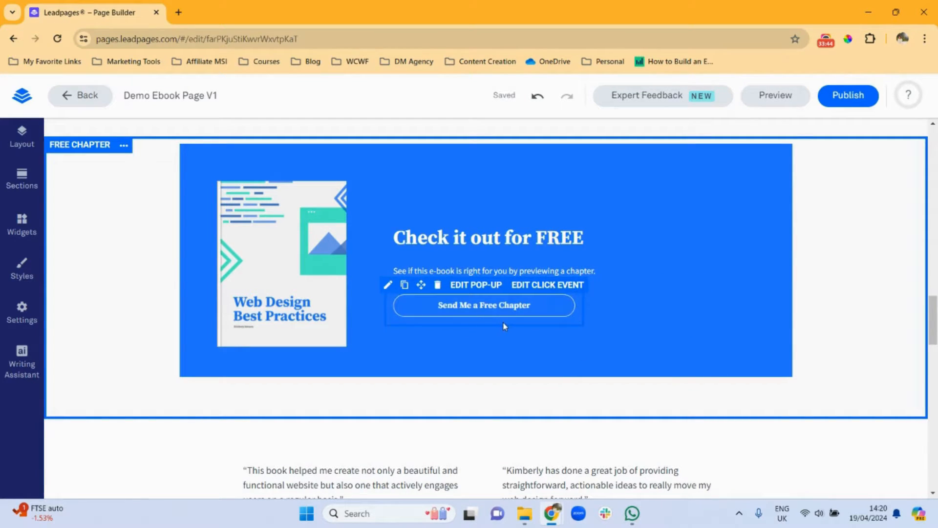
{"action": "scroll", "coordinate": [646, 378], "scroll_direction": "up", "scroll_amount": 10}
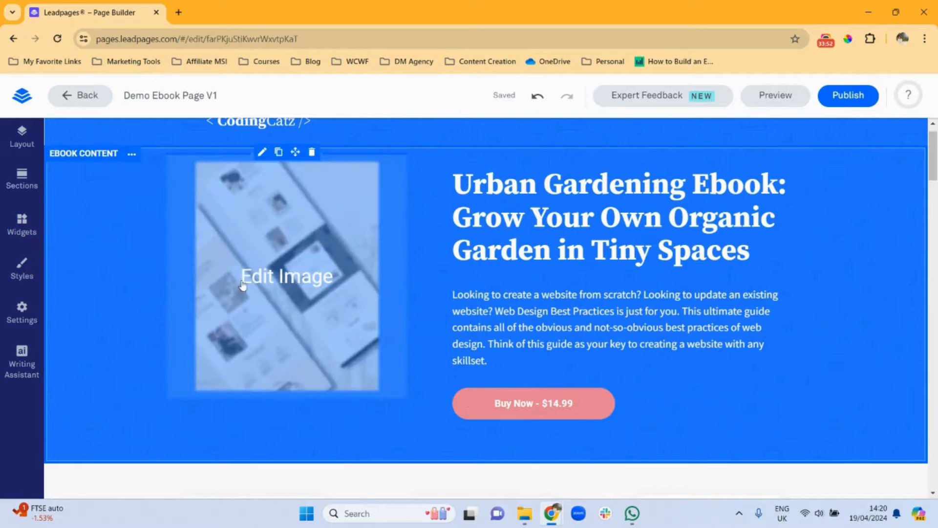
Review the page-wide button, font, background, favicon and custom CSS options, and look over the page down to About the Author.
{"action": "left_click", "coordinate": [22, 269]}
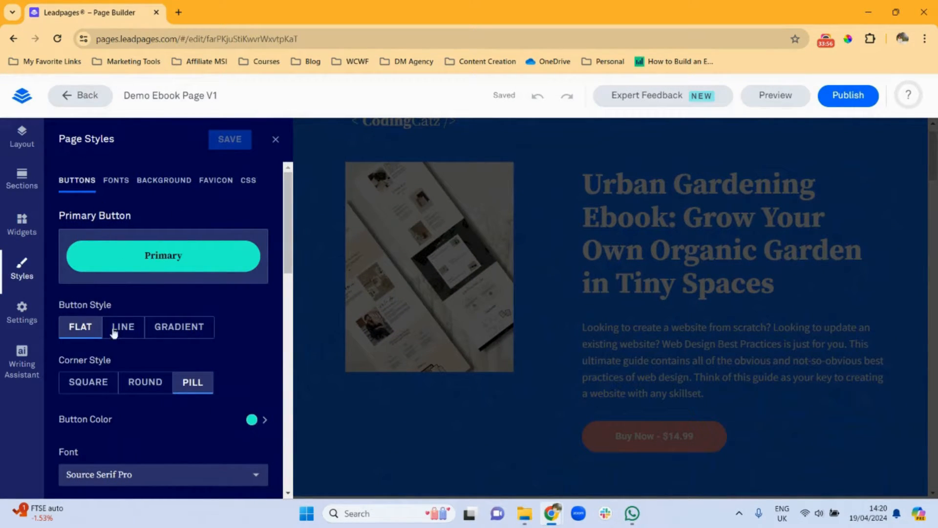
{"action": "left_click", "coordinate": [115, 181]}
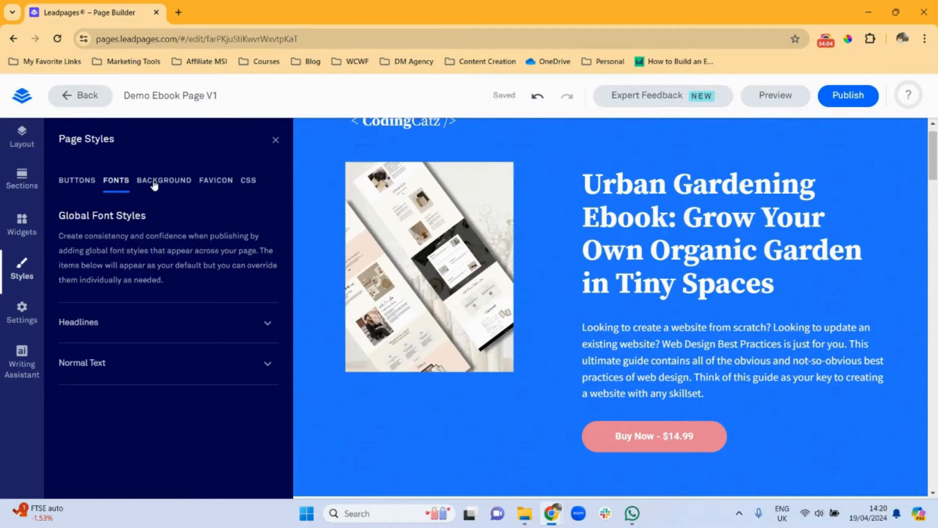
{"action": "left_click", "coordinate": [154, 182]}
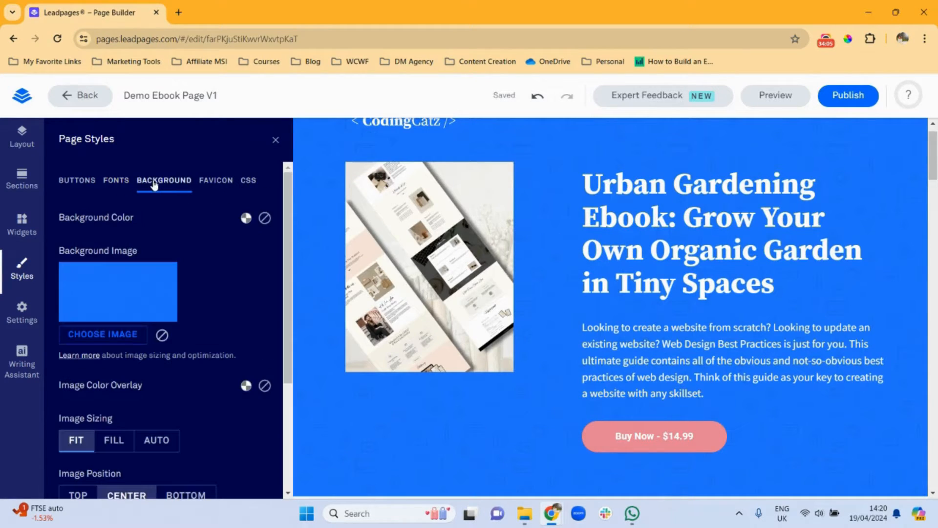
{"action": "left_click", "coordinate": [215, 184]}
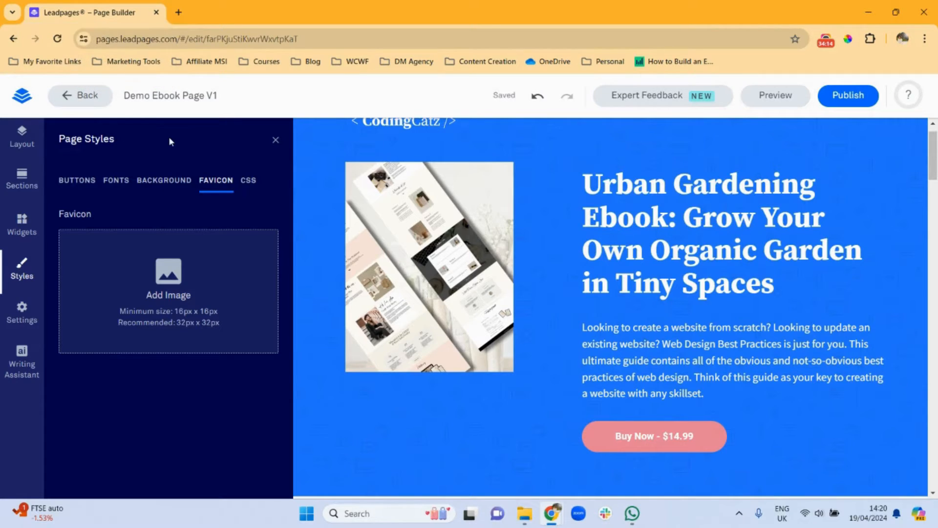
{"action": "left_click", "coordinate": [248, 184]}
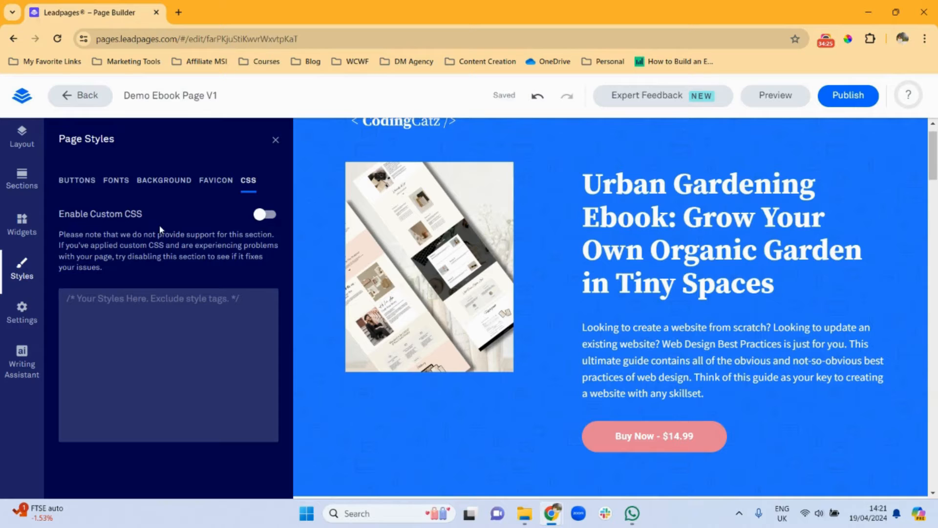
{"action": "left_click", "coordinate": [276, 139]}
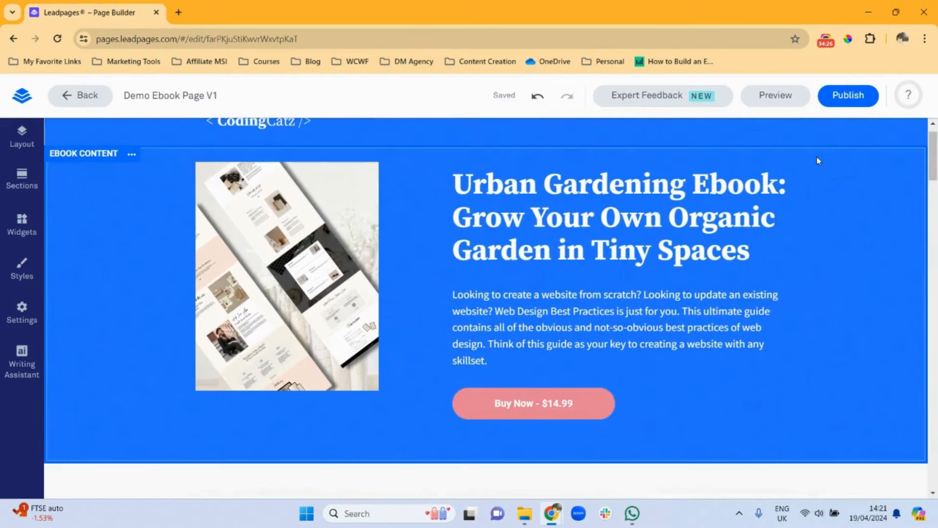
{"action": "left_click_drag", "start_coordinate": [936, 160], "coordinate": [916, 410]}
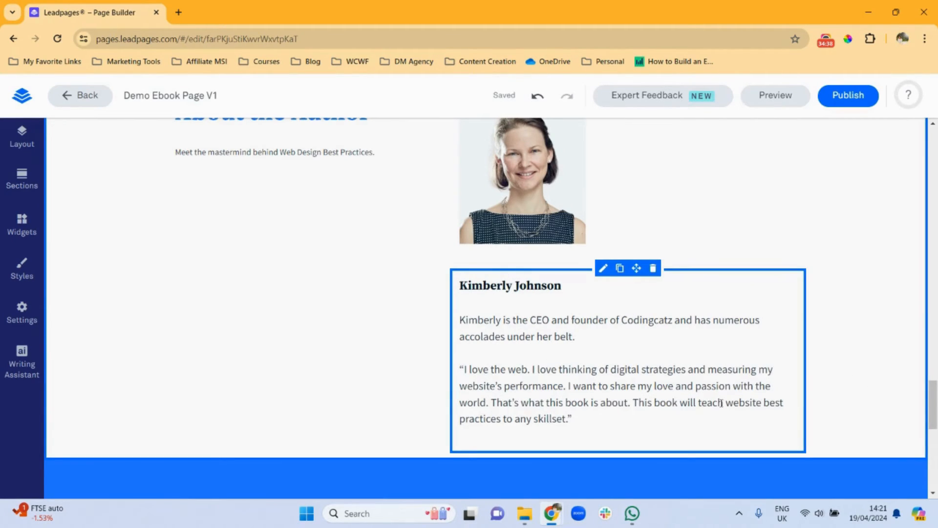
{"action": "left_click_drag", "start_coordinate": [935, 413], "coordinate": [930, 376]}
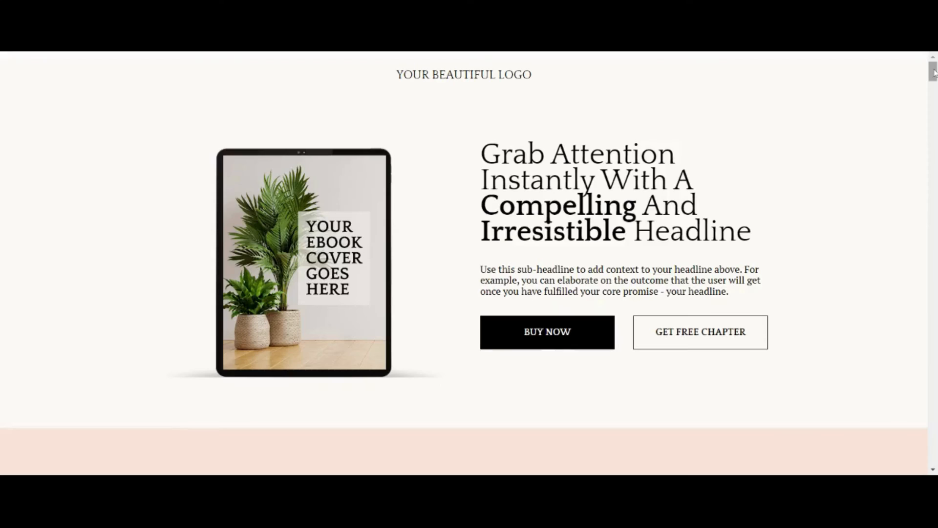
{"action": "left_click_drag", "start_coordinate": [933, 61], "coordinate": [934, 324]}
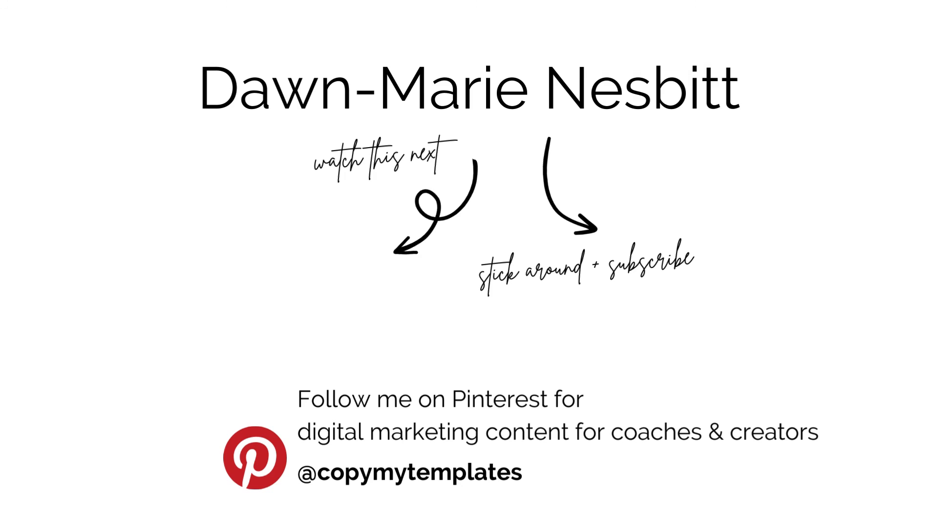